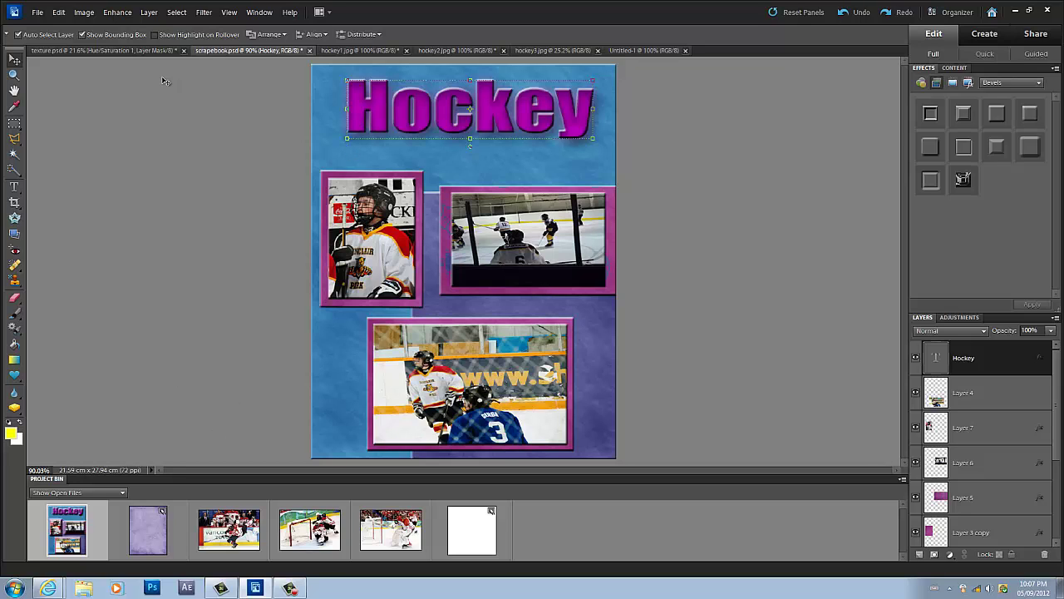
# - Look over texture.psd and the scrapbook page, briefly hiding Layer 6 to examine the background beneath the rink photo
pyautogui.click(124, 51)
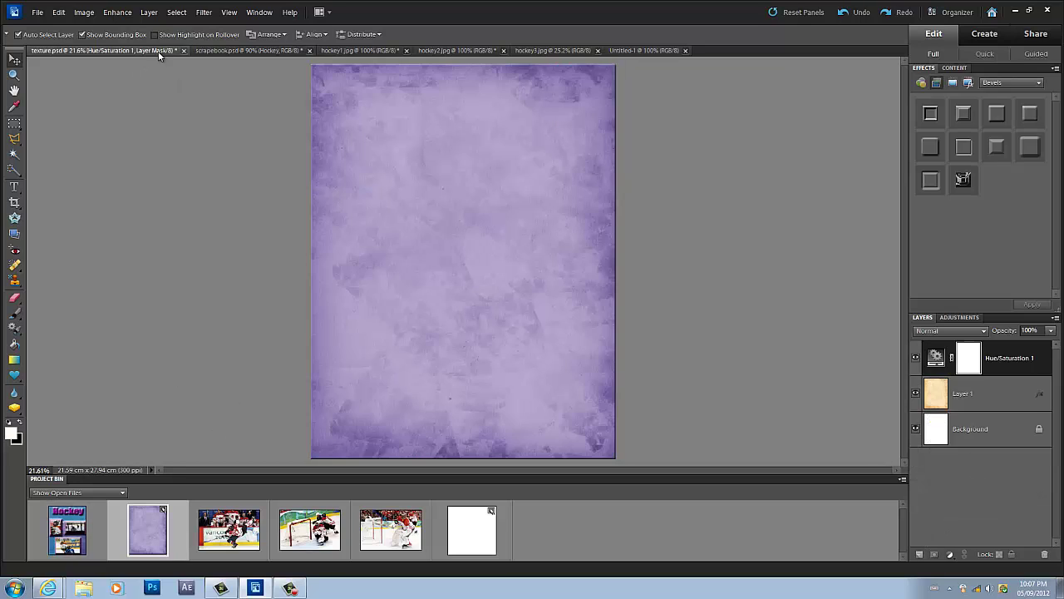
pyautogui.click(213, 51)
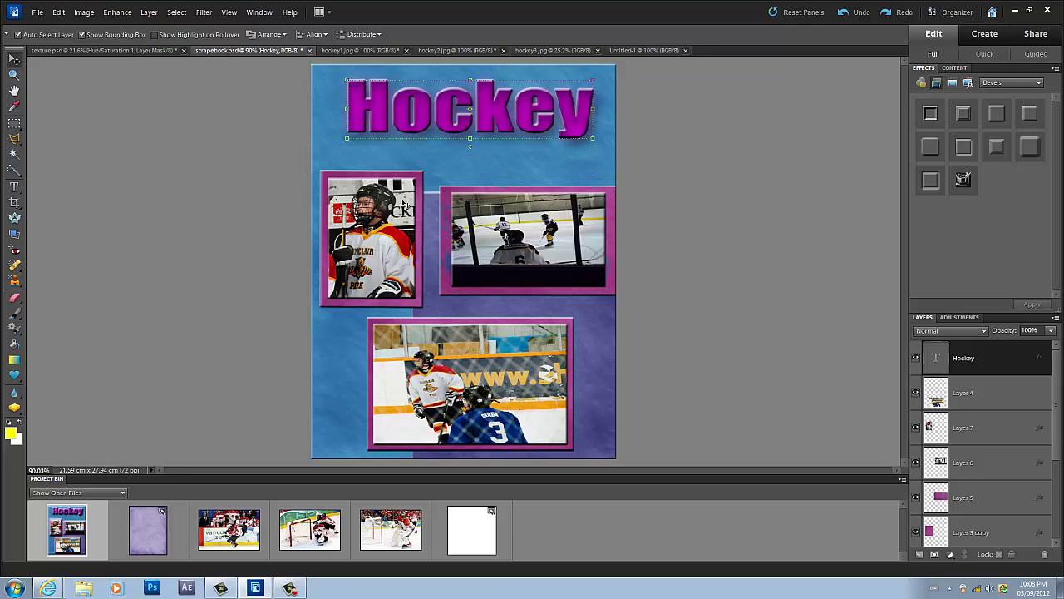
pyautogui.click(916, 463)
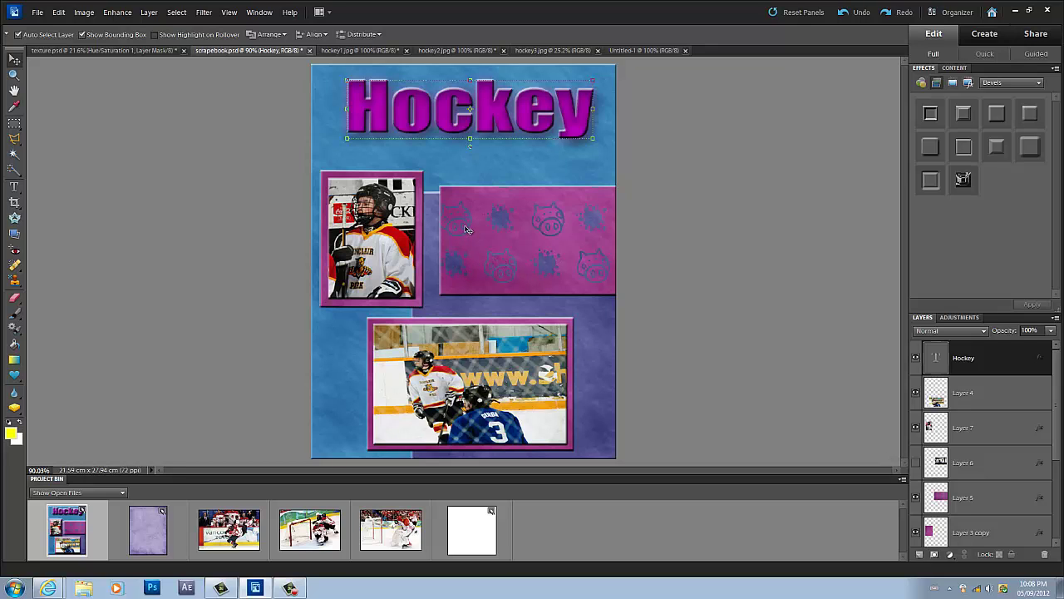
pyautogui.click(916, 463)
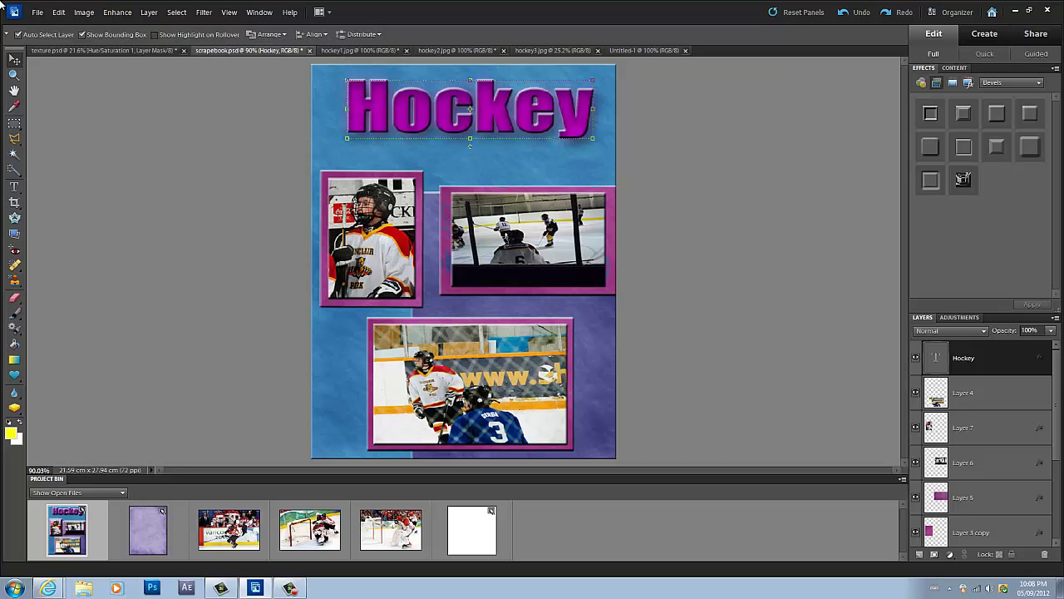
# - Create a blank white document from the U.S. Paper preset and fit the page on screen
pyautogui.click(38, 11)
pyautogui.moveTo(100, 24)
pyautogui.click(188, 30)
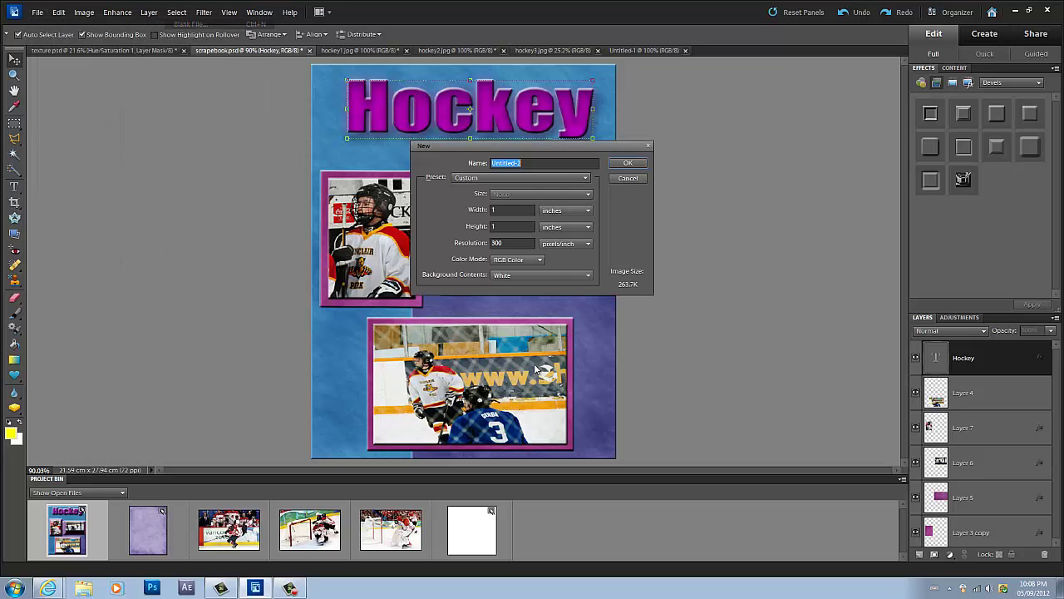
pyautogui.click(510, 175)
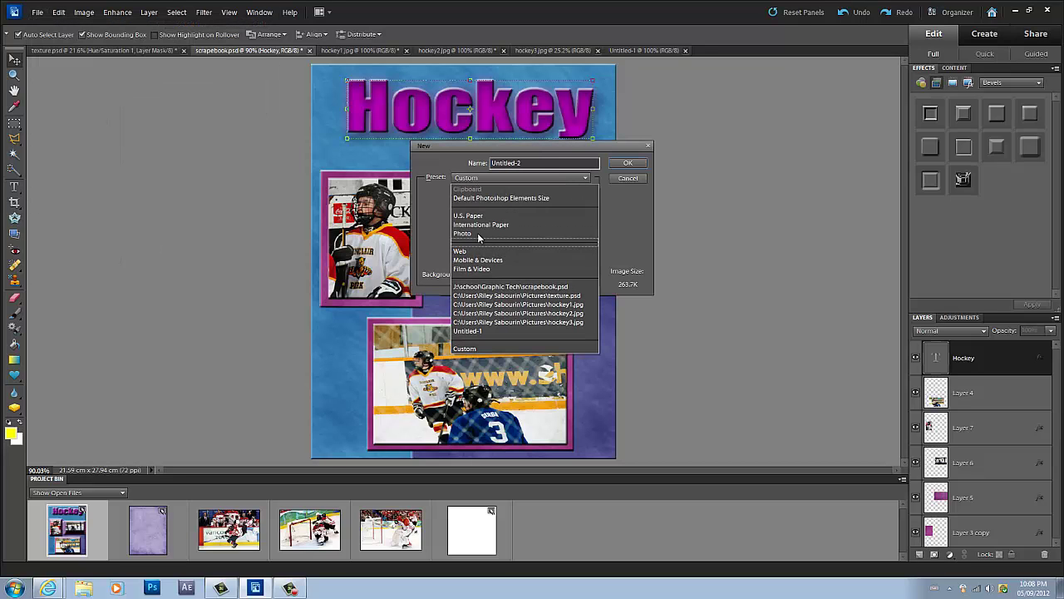
pyautogui.click(501, 218)
pyautogui.click(619, 164)
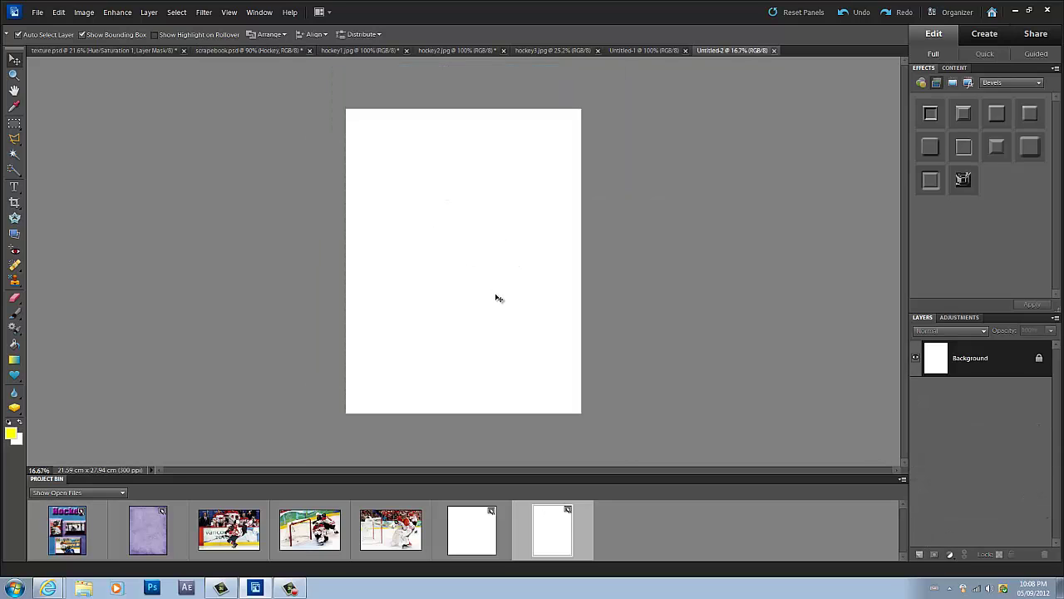
pyautogui.hotkey('ctrl', '0')
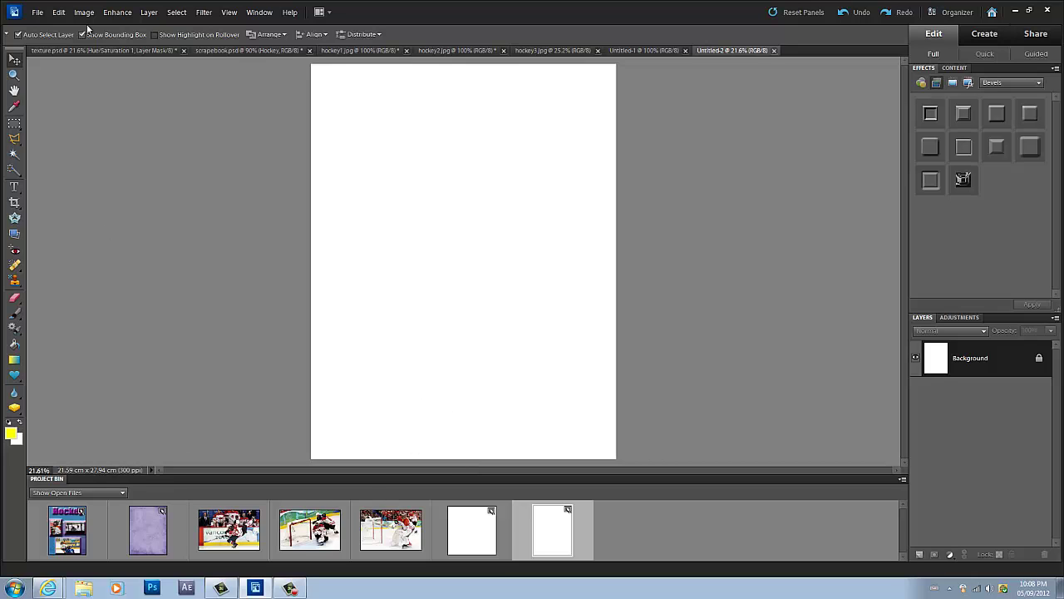
# - Select Layer 1 in texture.psd and return to the blank Untitled-2 document
pyautogui.click(78, 51)
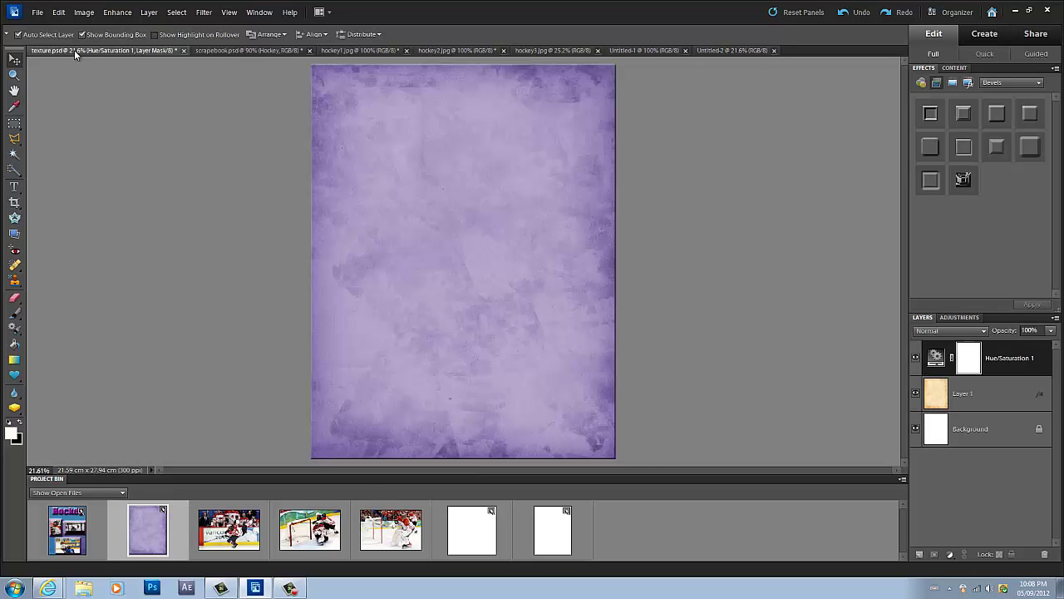
pyautogui.click(978, 403)
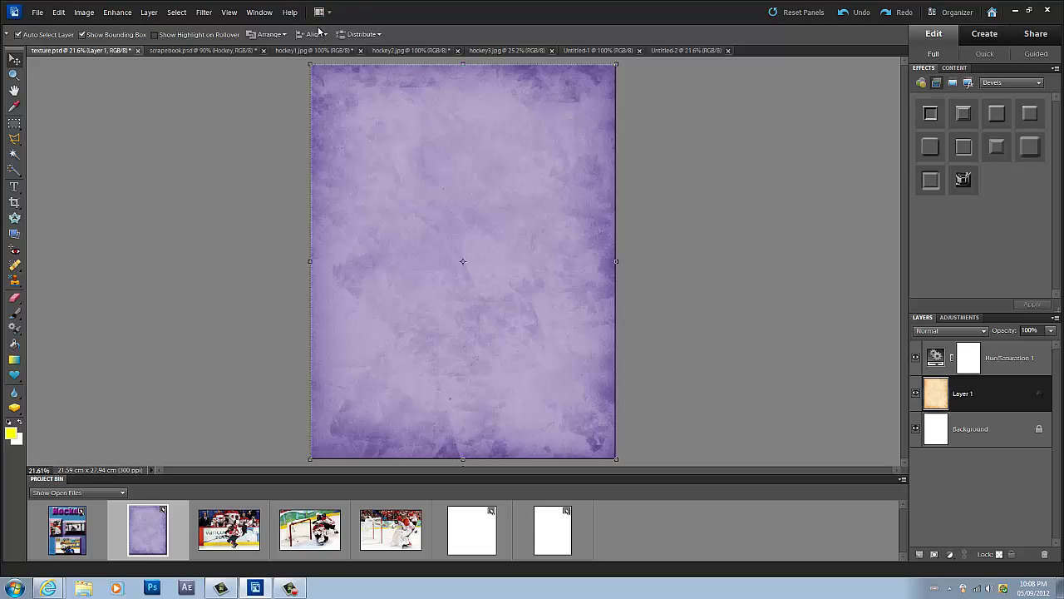
pyautogui.click(690, 51)
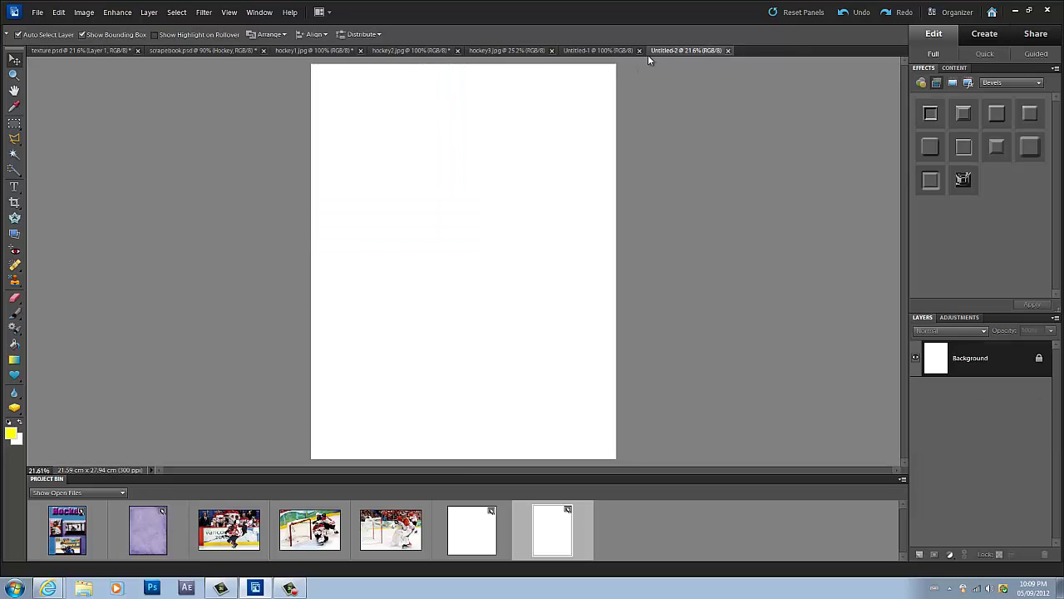
# - Close the Untitled-1, hockey3.jpg, hockey2.jpg and hockey1.jpg documents
pyautogui.click(604, 51)
pyautogui.click(639, 50)
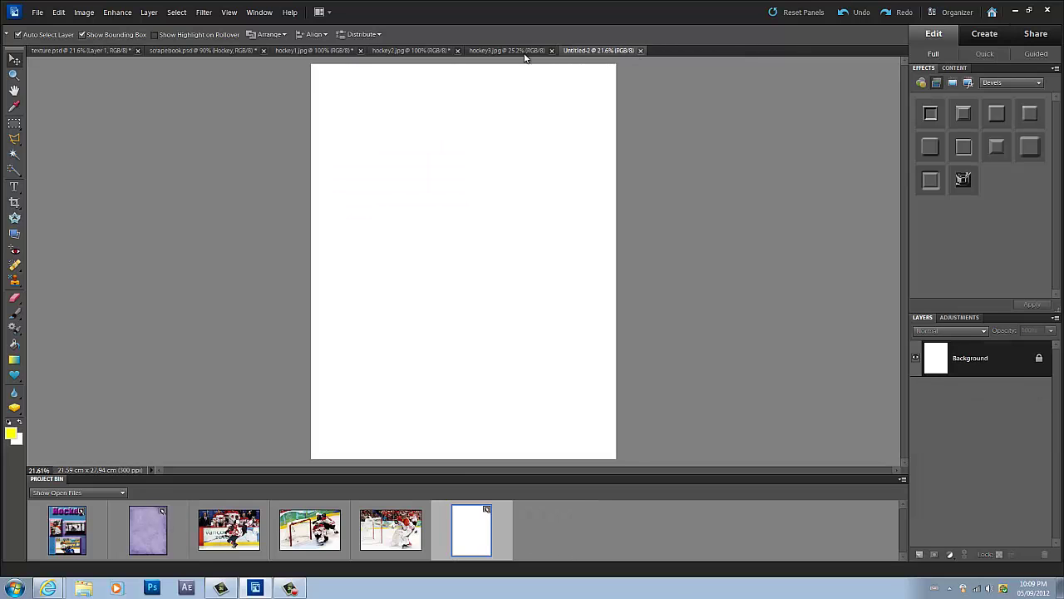
pyautogui.click(524, 52)
pyautogui.click(552, 51)
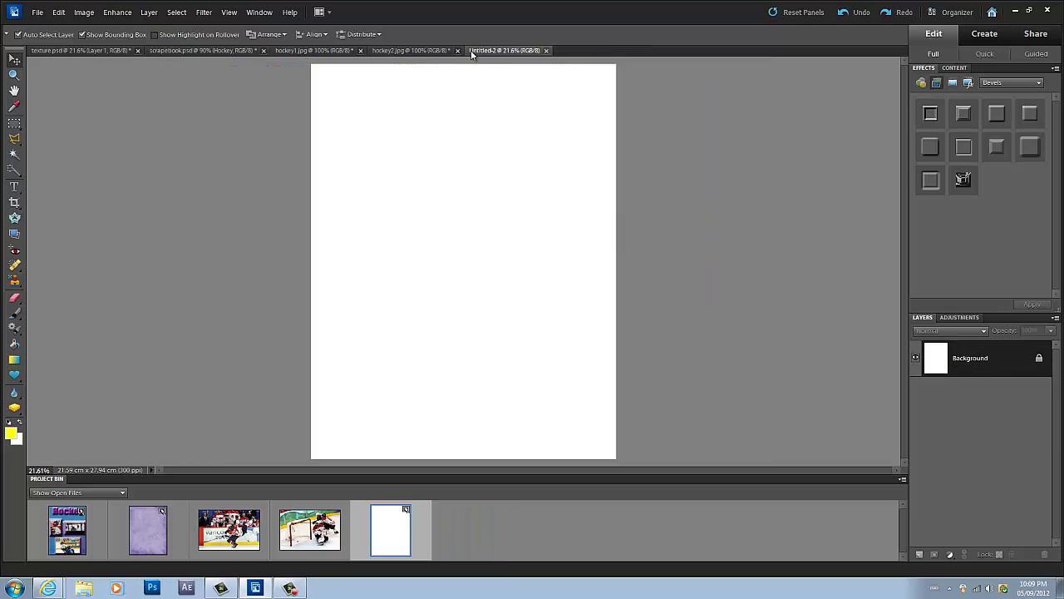
pyautogui.click(450, 51)
pyautogui.click(458, 50)
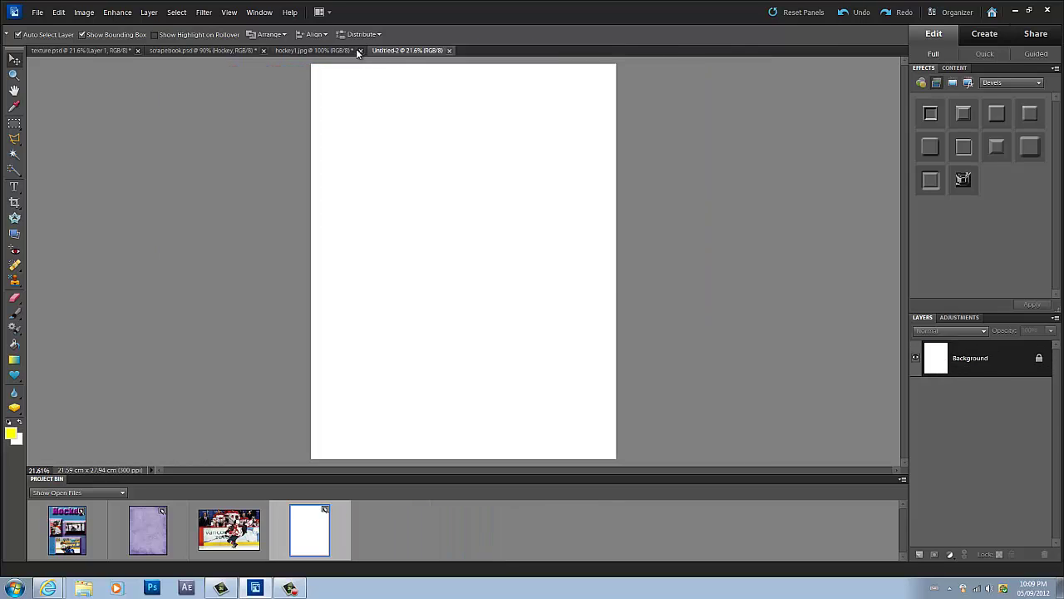
pyautogui.click(356, 51)
pyautogui.click(360, 50)
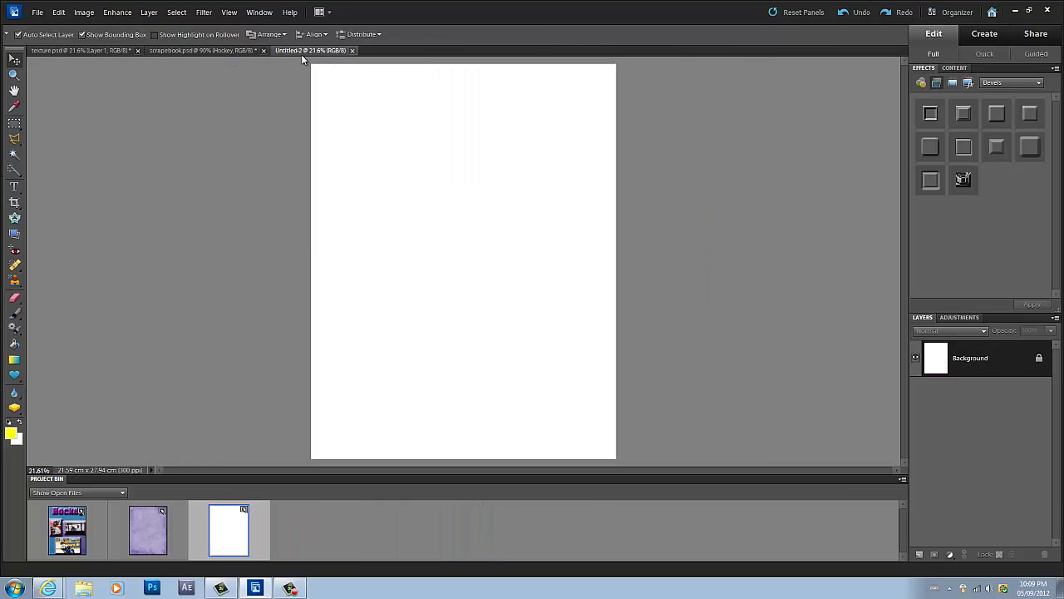
# - Try to show texture.psd beside the blank document with a two-column window layout
pyautogui.click(323, 12)
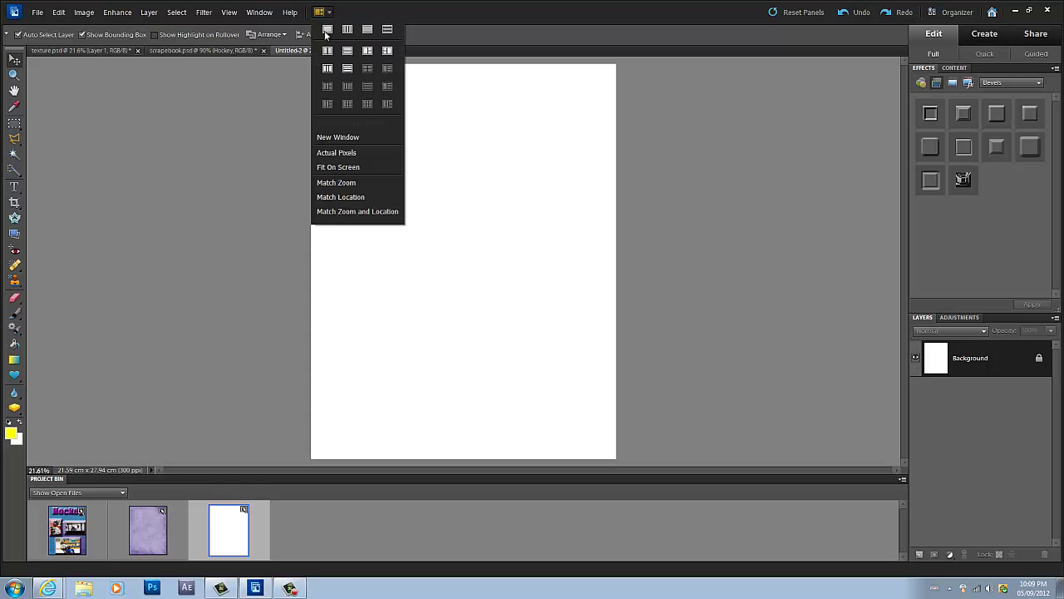
pyautogui.click(328, 51)
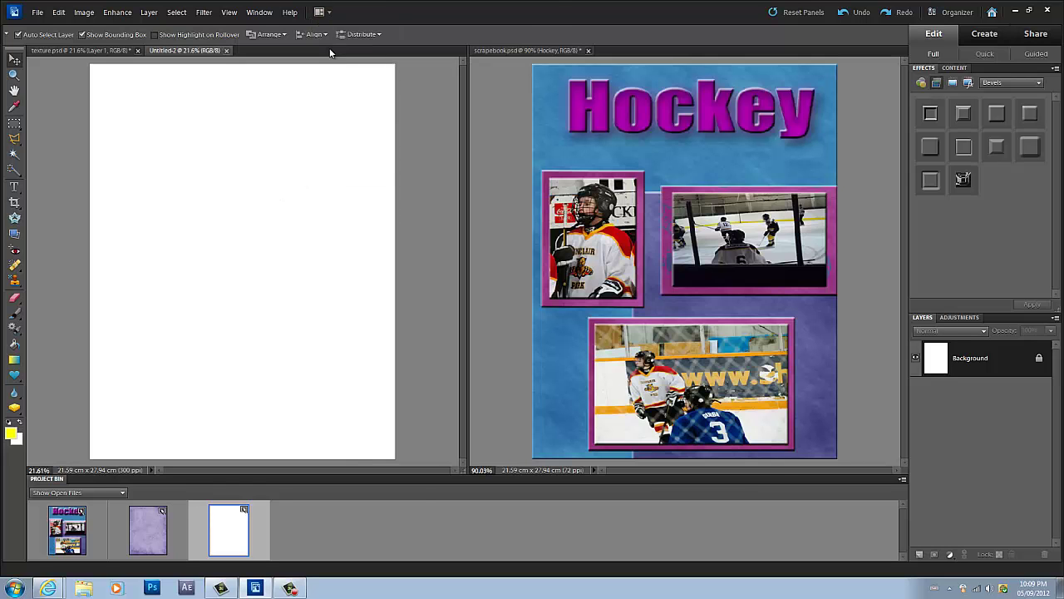
pyautogui.click(323, 13)
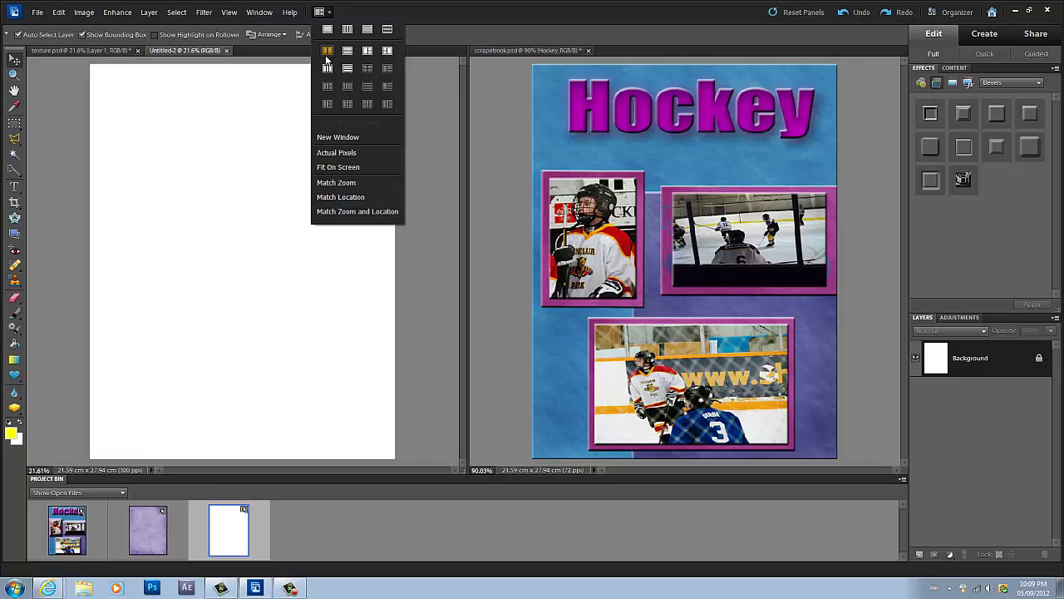
pyautogui.click(327, 54)
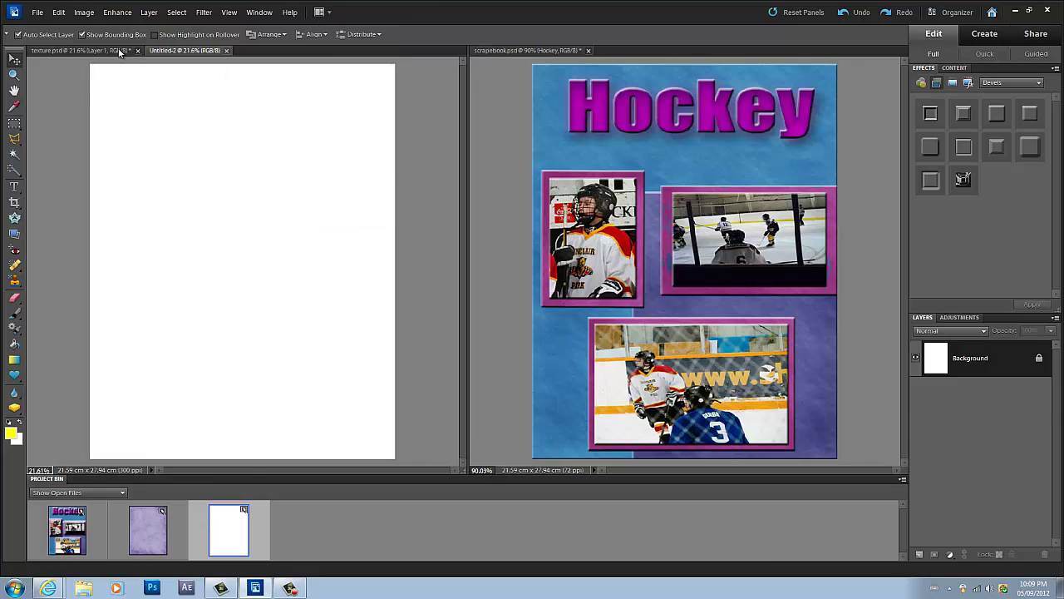
pyautogui.click(121, 52)
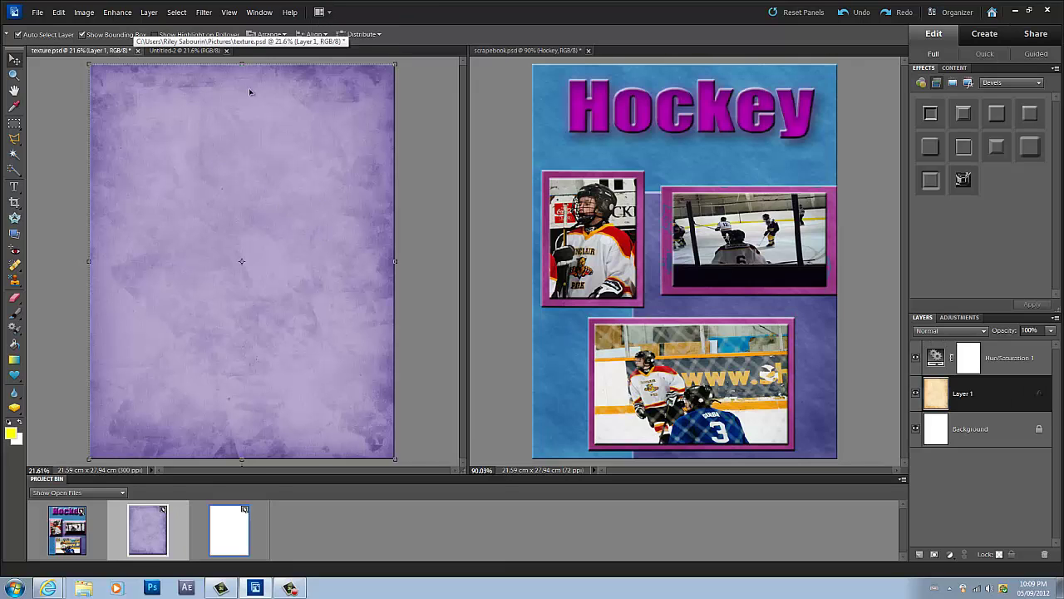
pyautogui.click(181, 51)
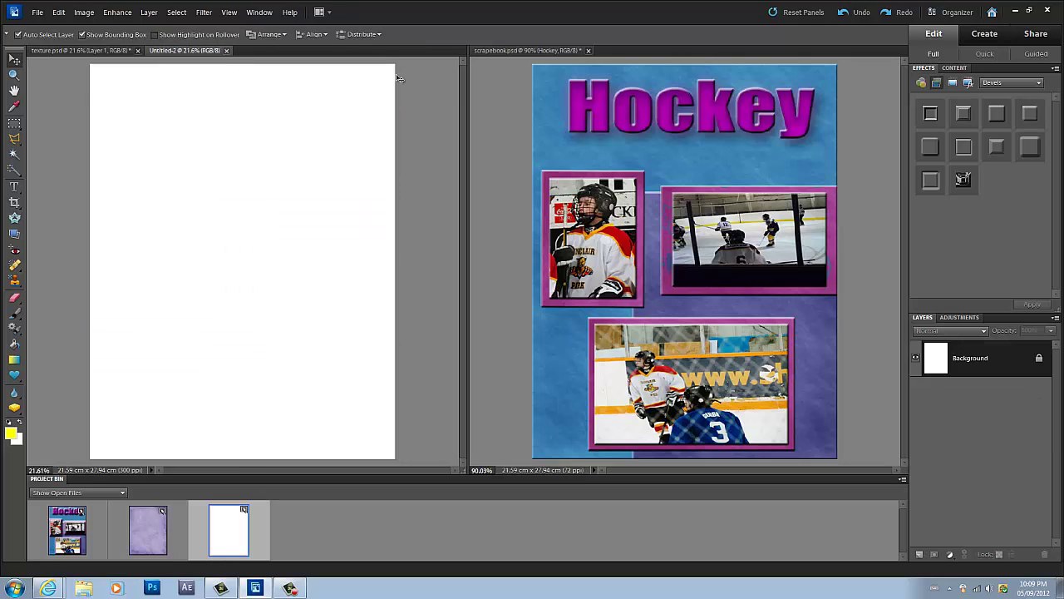
# - Close scrapebook.psd without saving and arrange Untitled-2 and texture.psd side by side
pyautogui.click(587, 53)
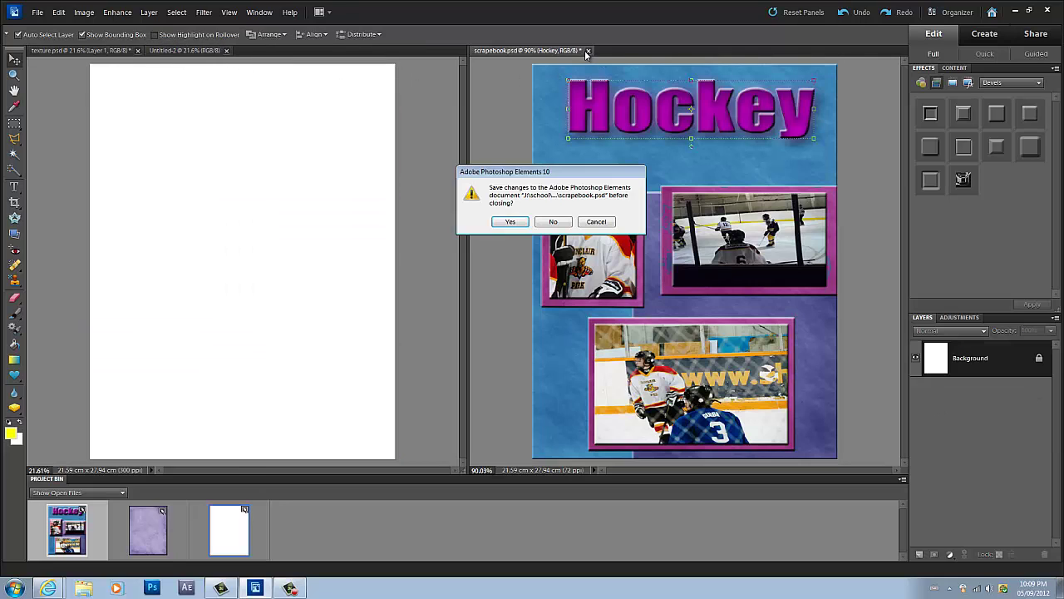
pyautogui.click(555, 221)
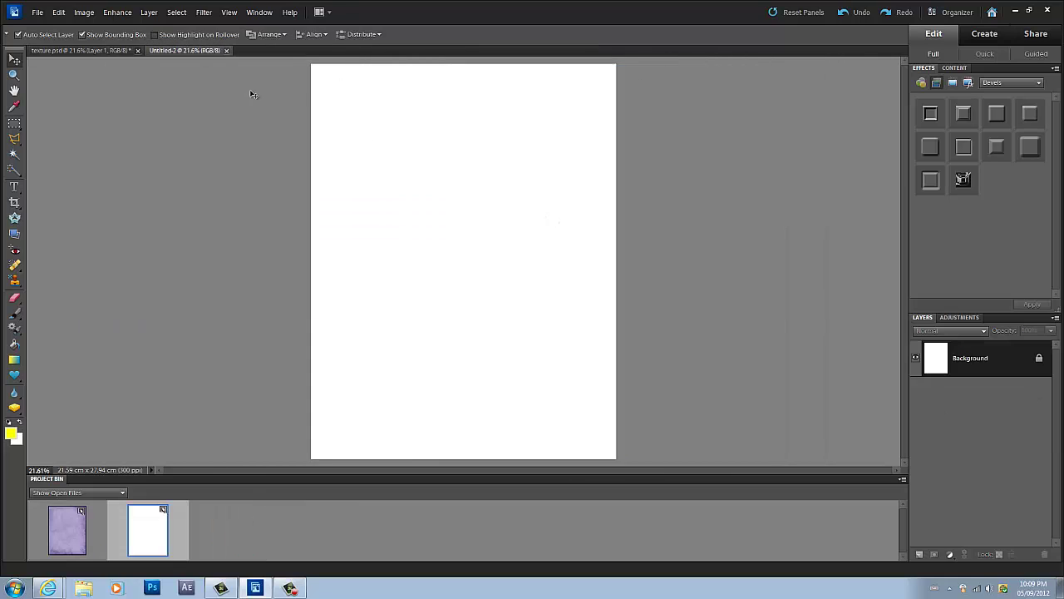
pyautogui.click(319, 12)
pyautogui.click(331, 67)
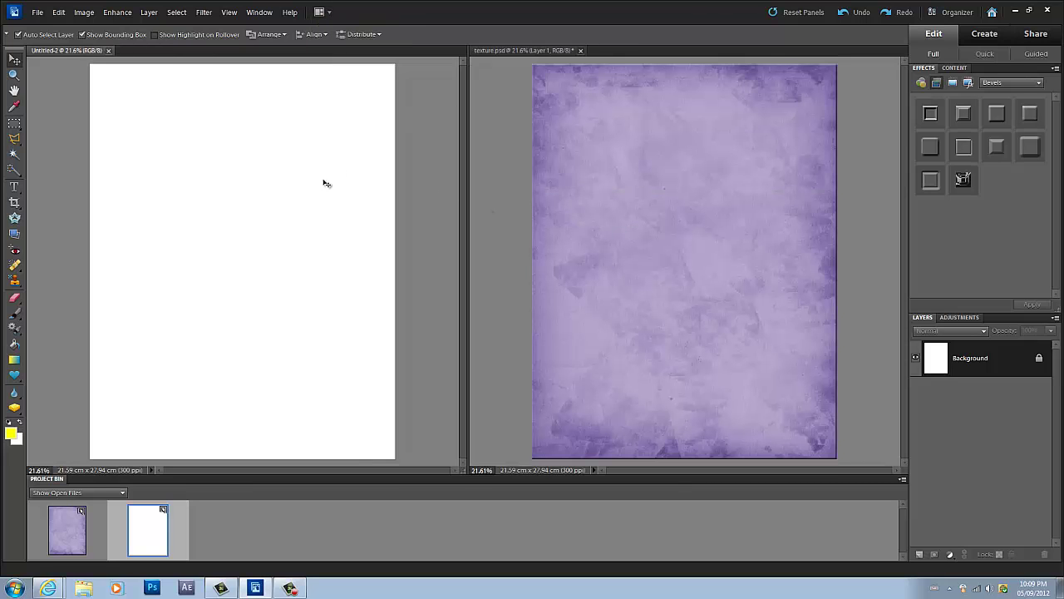
# - Copy Layer 1 and the Hue/Saturation 1 adjustment layer from texture.psd into Untitled-2
pyautogui.click(585, 323)
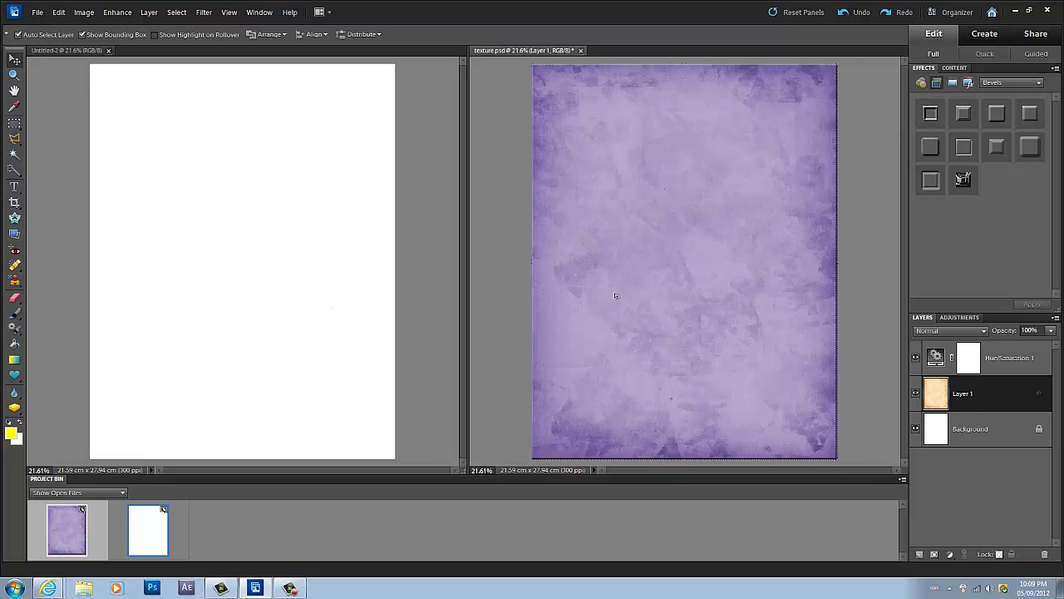
pyautogui.moveTo(615, 295); pyautogui.dragTo(177, 293)
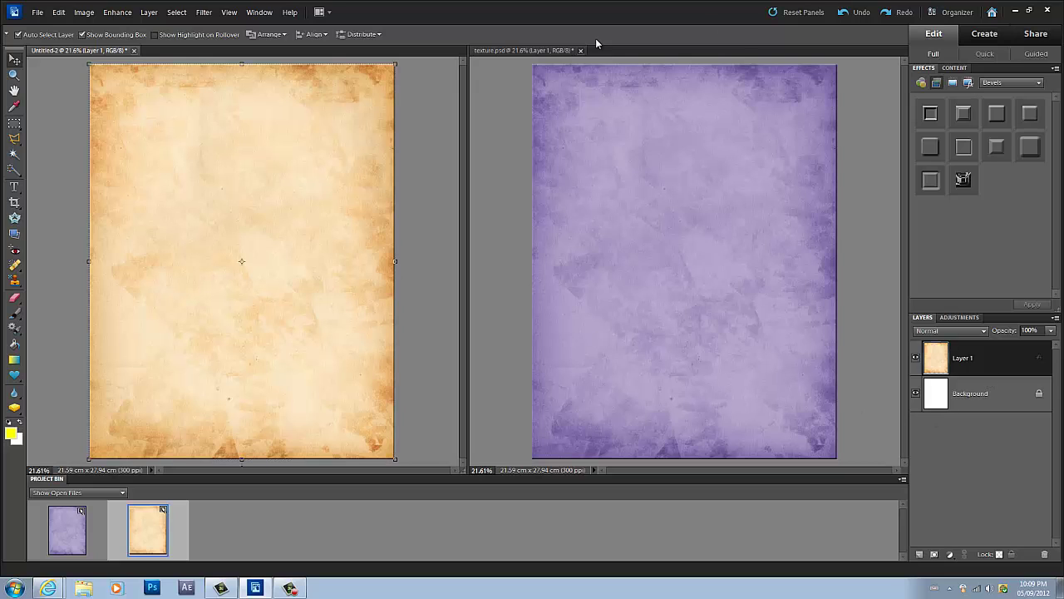
pyautogui.click(554, 61)
pyautogui.moveTo(1013, 360); pyautogui.dragTo(298, 277)
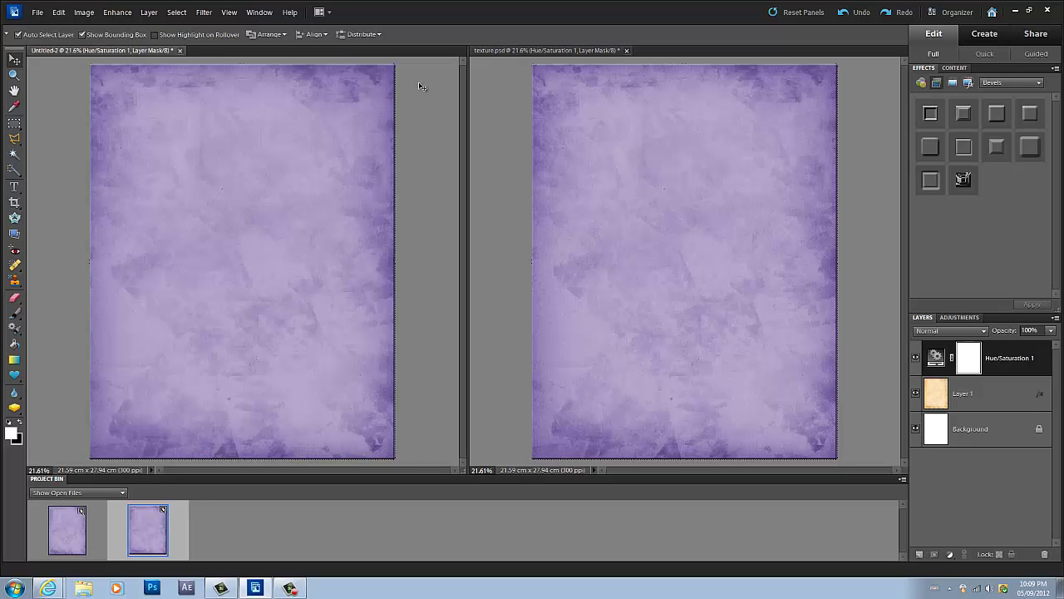
# - Restore the single-document layout and check the layers in Untitled-2, ending with Hue/Saturation 1 selected
pyautogui.click(320, 12)
pyautogui.click(325, 29)
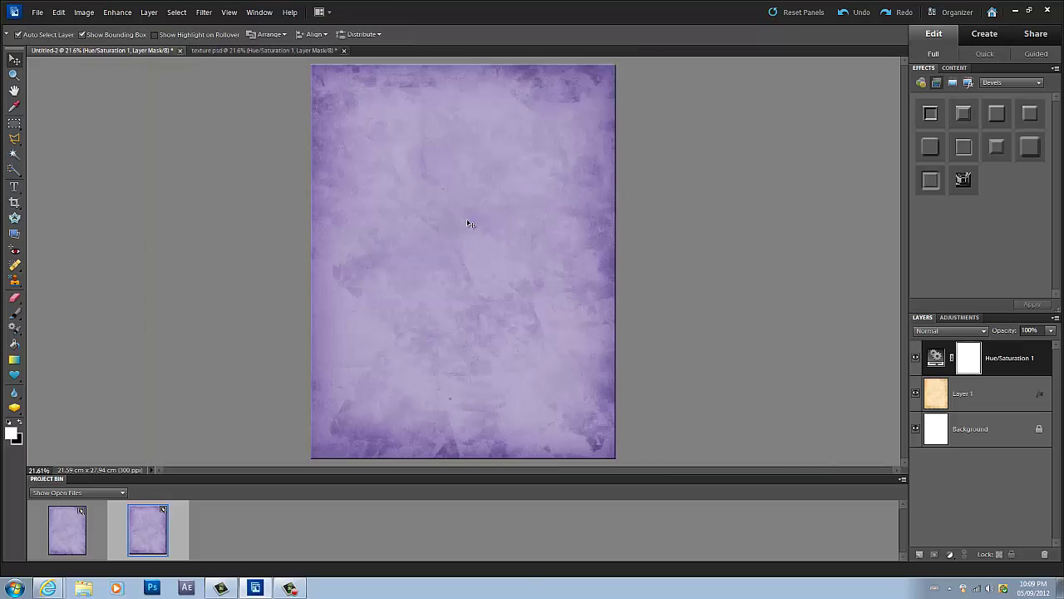
pyautogui.click(1012, 405)
pyautogui.click(996, 443)
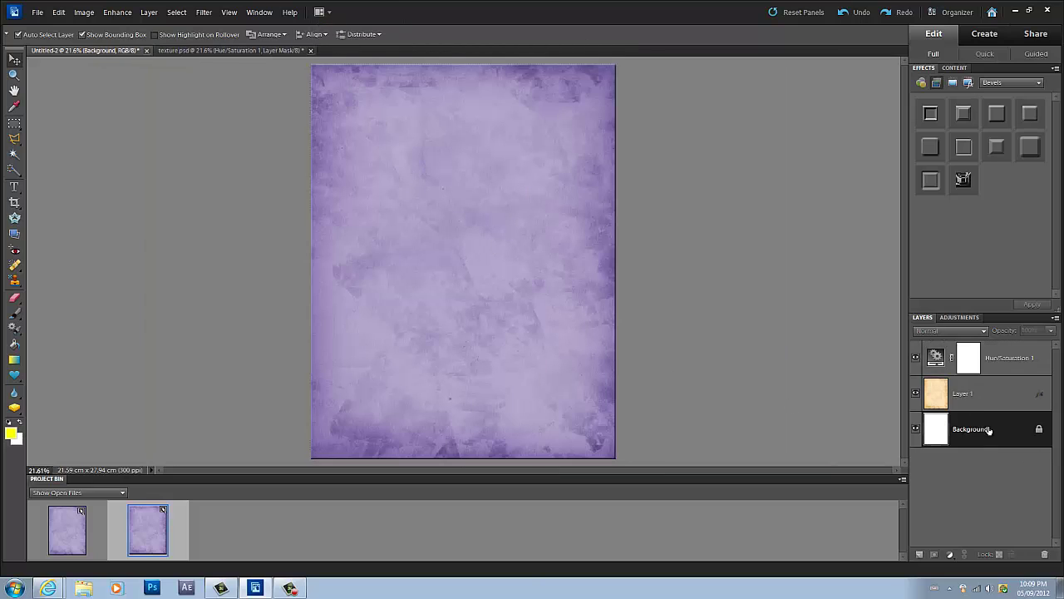
pyautogui.click(978, 399)
pyautogui.click(977, 364)
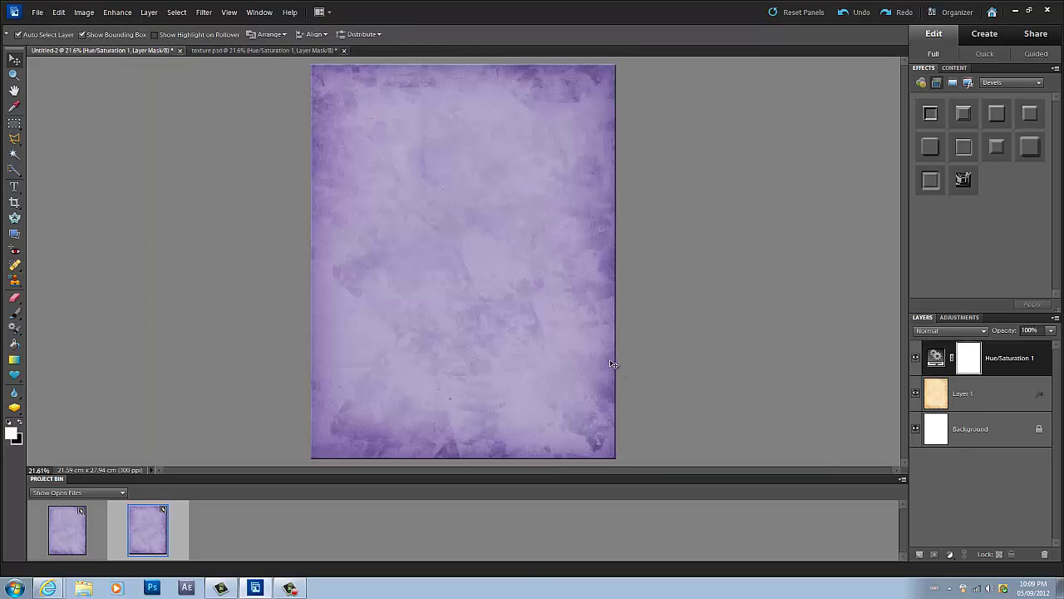
# - Save texture.psd as a JPEG copy named texture copy.jpg in My Pictures
pyautogui.click(151, 51)
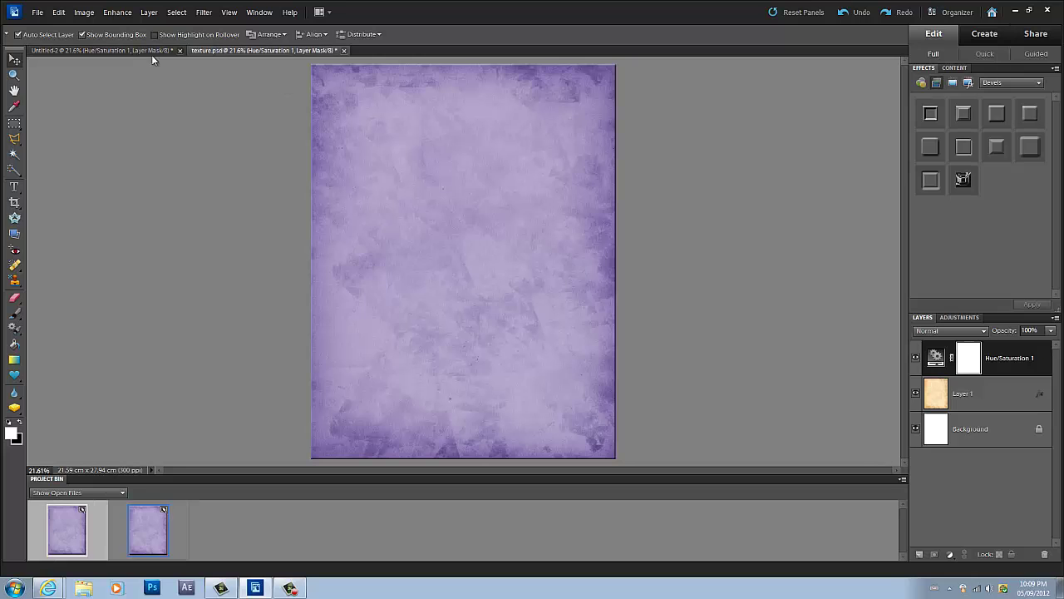
pyautogui.click(37, 12)
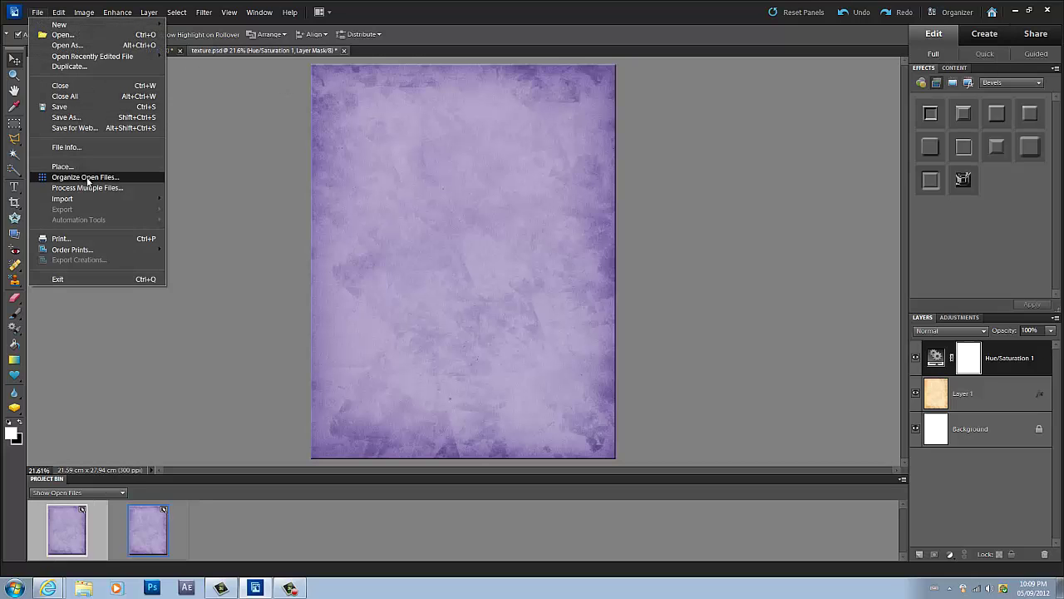
pyautogui.click(67, 117)
pyautogui.click(577, 231)
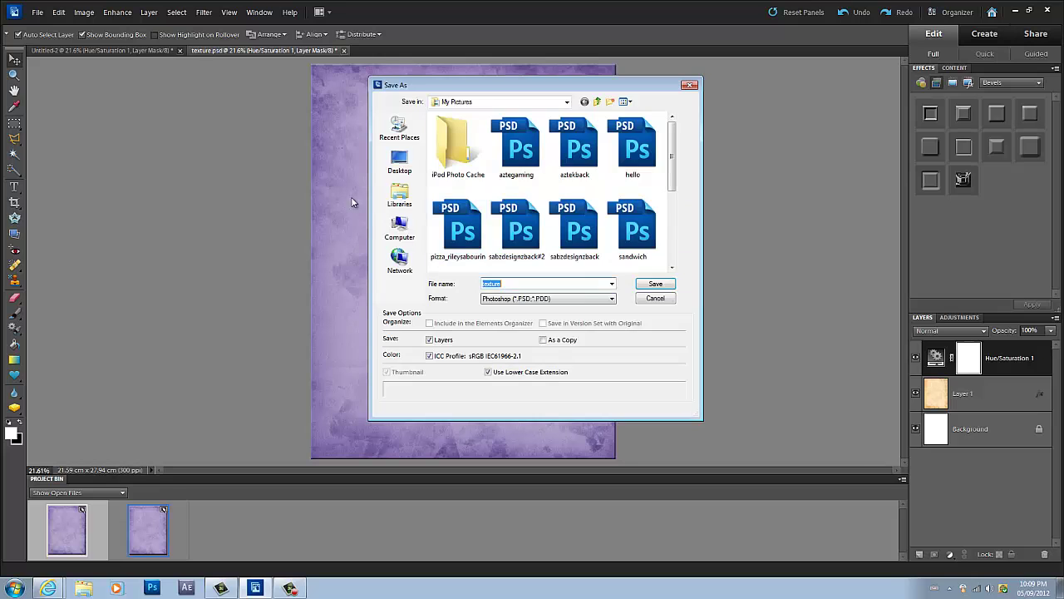
pyautogui.click(582, 306)
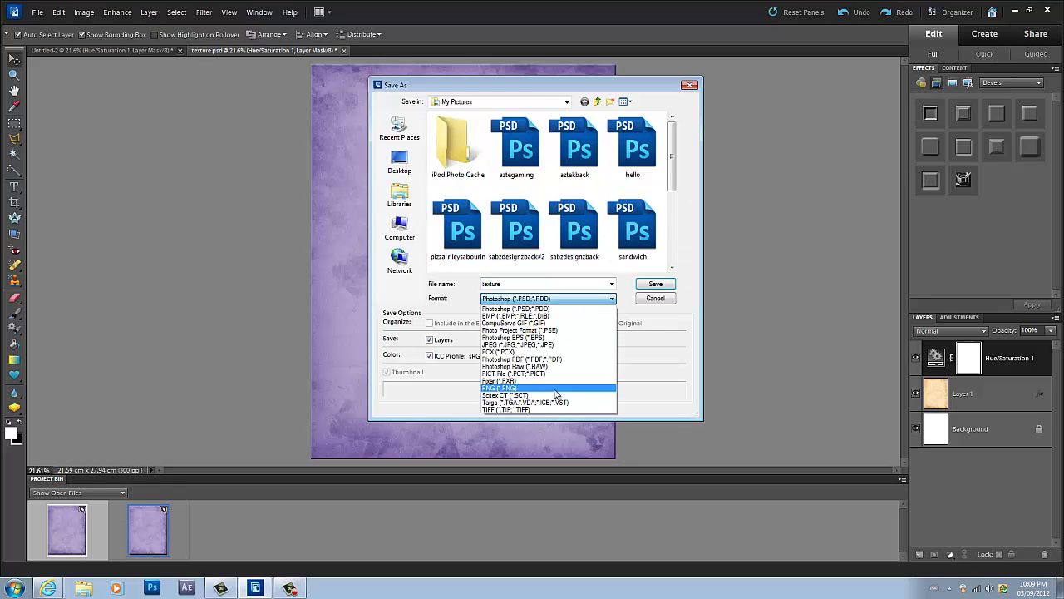
pyautogui.click(539, 354)
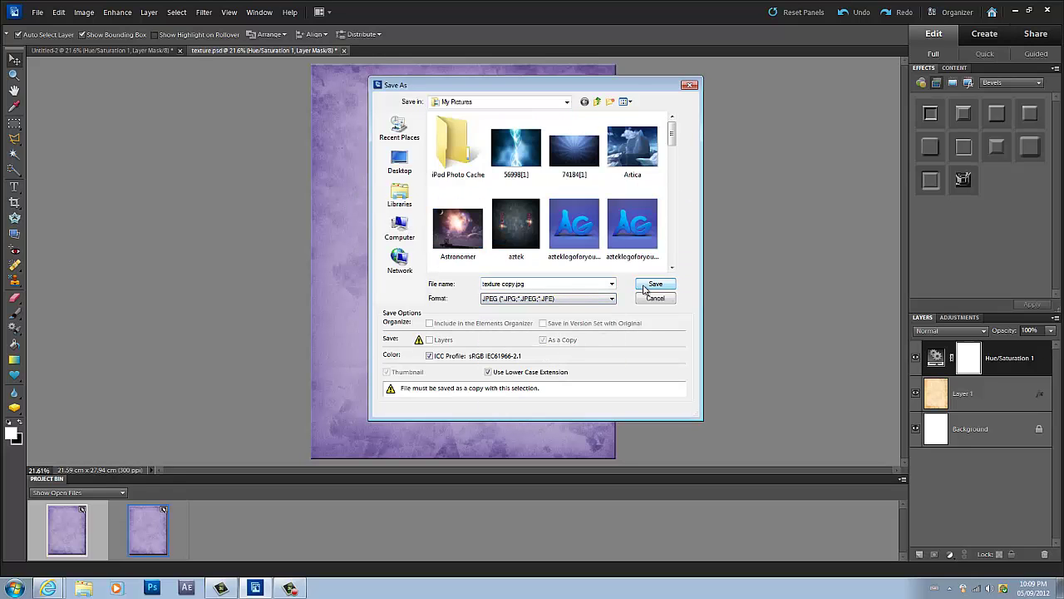
pyautogui.click(653, 285)
pyautogui.click(598, 162)
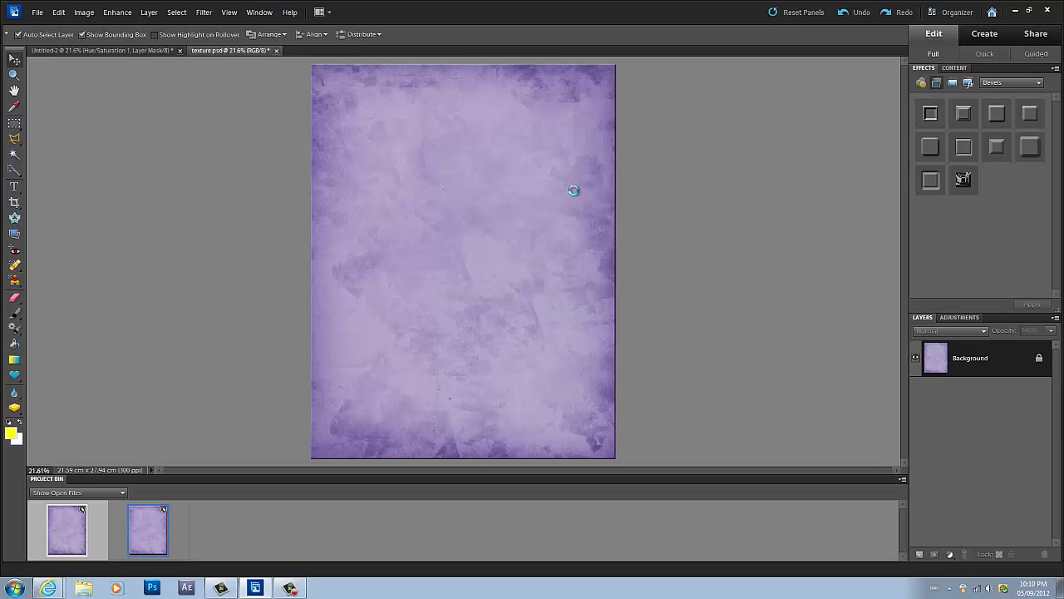
# - Open texture copy.jpg from My Pictures and close texture.psd without saving its changes
pyautogui.click(37, 11)
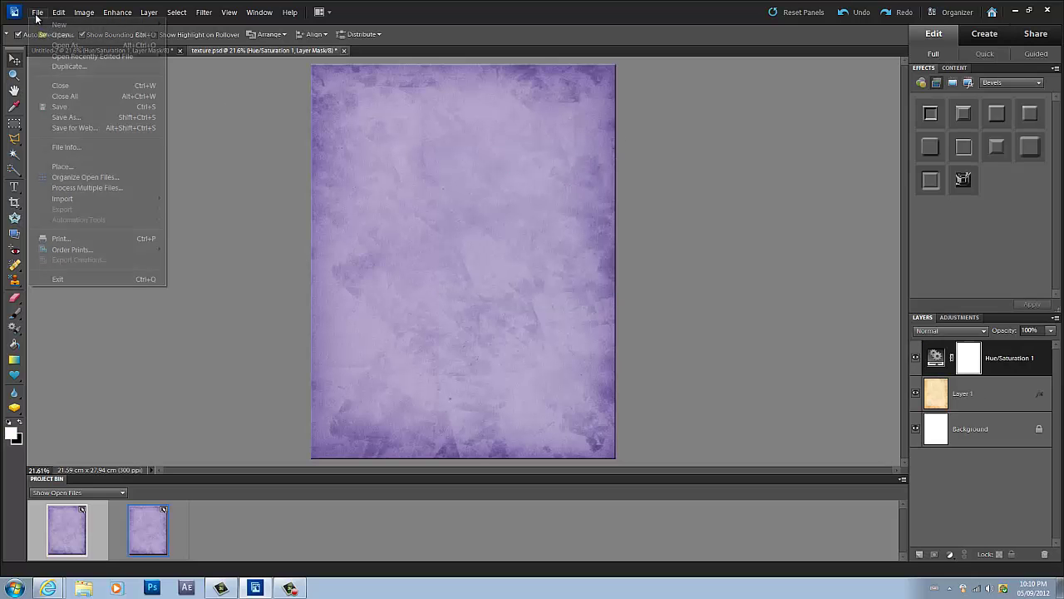
pyautogui.click(50, 35)
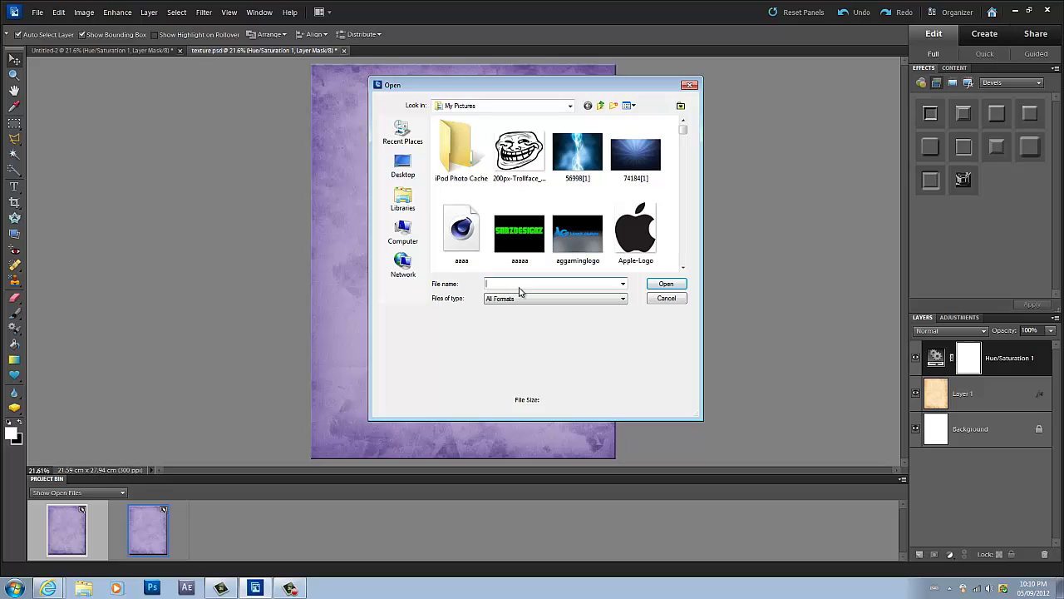
pyautogui.write('text')
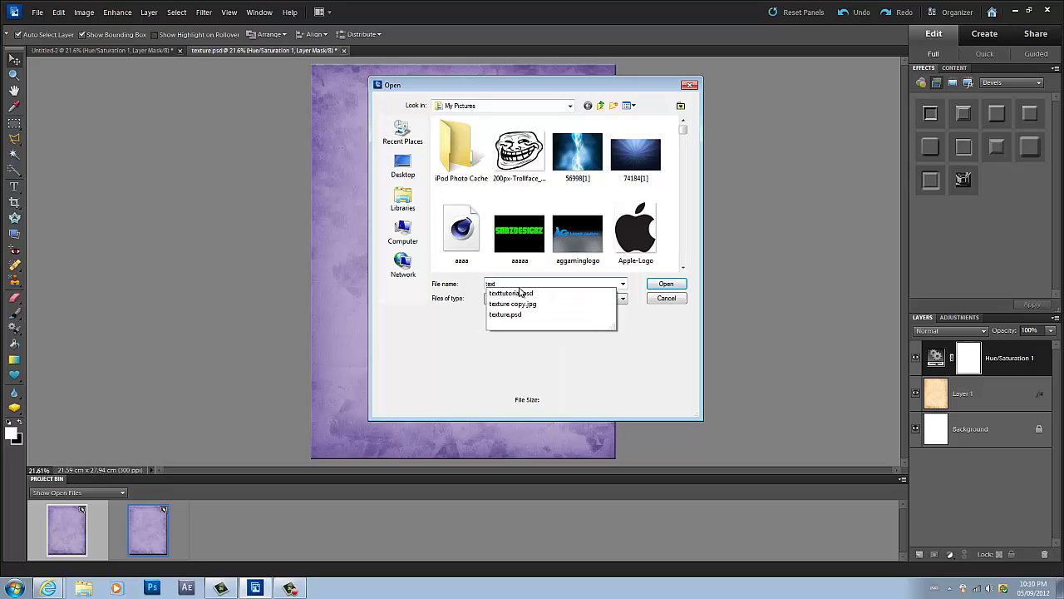
pyautogui.press('Down')
pyautogui.press('Down')
pyautogui.press('Return')
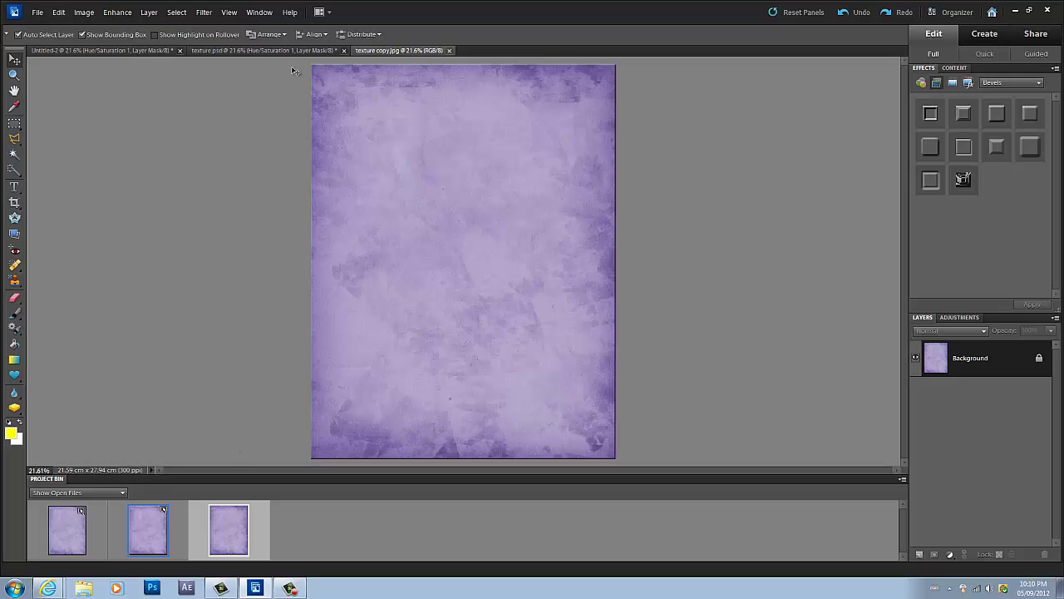
pyautogui.click(345, 50)
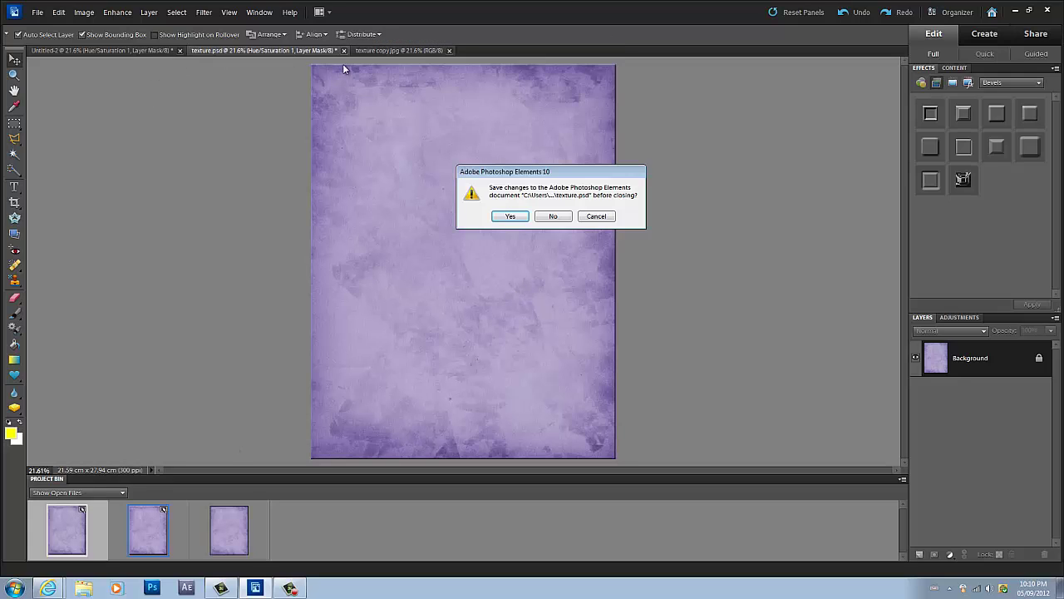
pyautogui.click(553, 217)
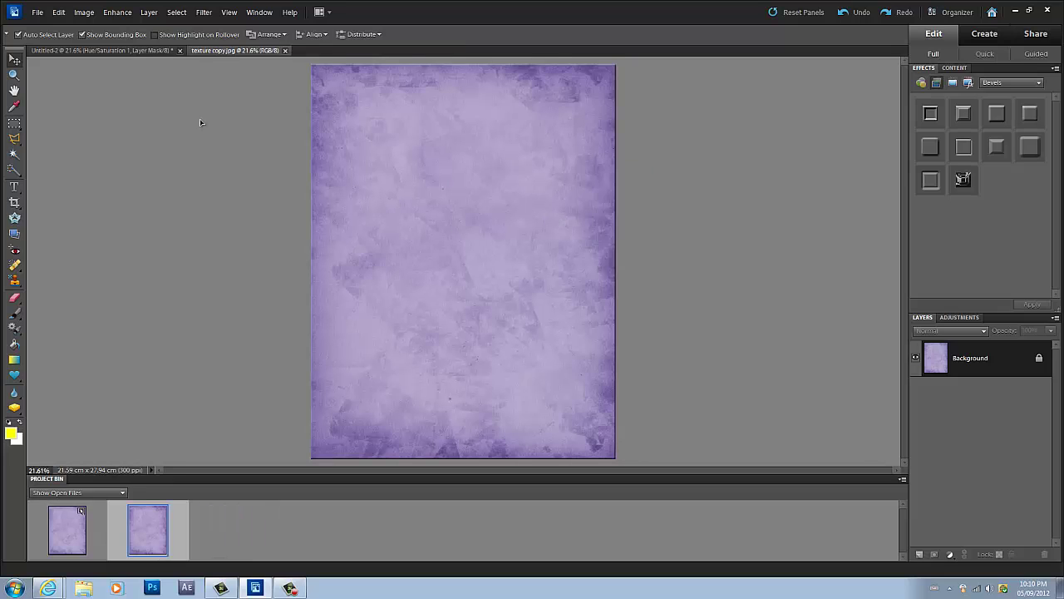
# - Delete Layer 1 and the Hue/Saturation 1 adjustment layer from Untitled-2, leaving only the white background
pyautogui.click(131, 50)
pyautogui.click(965, 399)
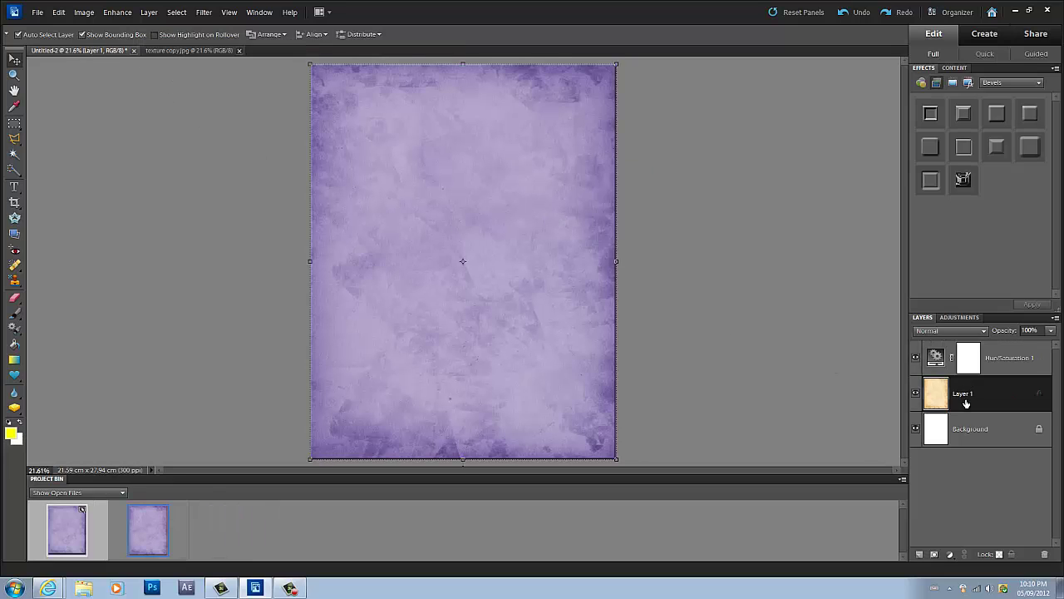
pyautogui.press('Delete')
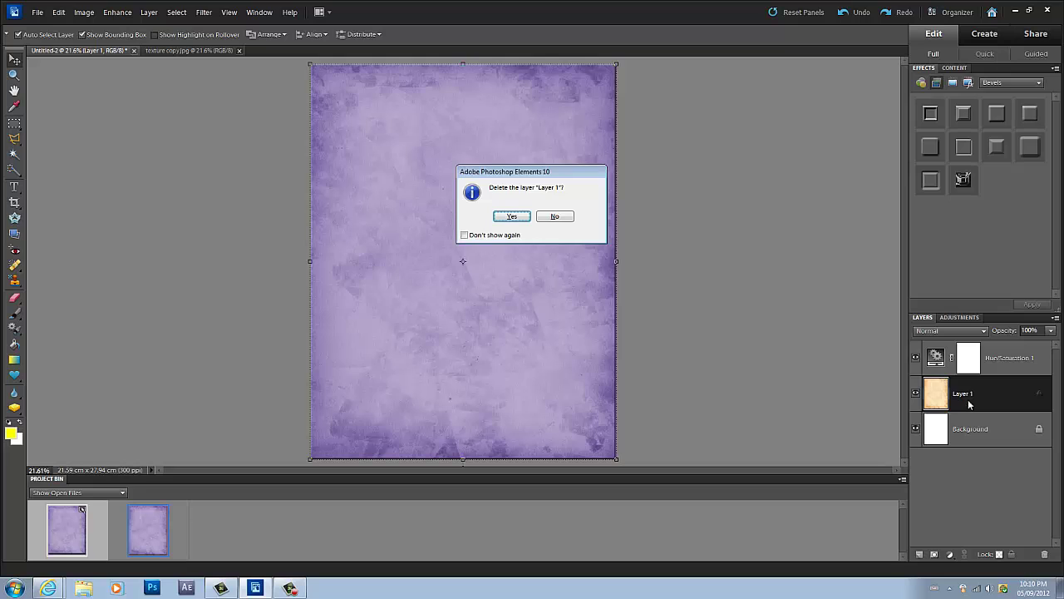
pyautogui.click(510, 215)
pyautogui.click(1013, 355)
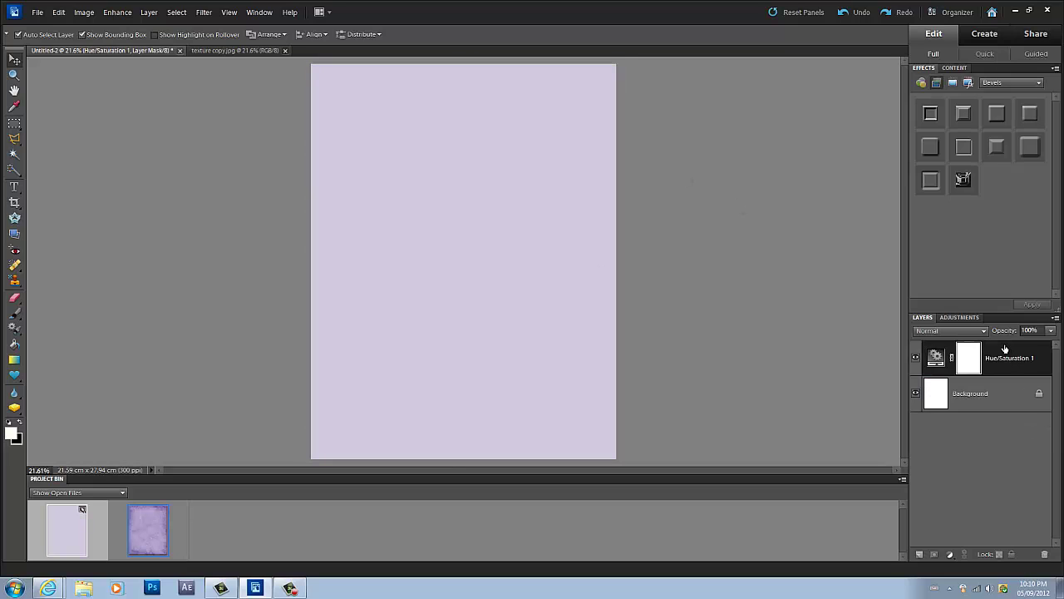
pyautogui.rightClick(1001, 361)
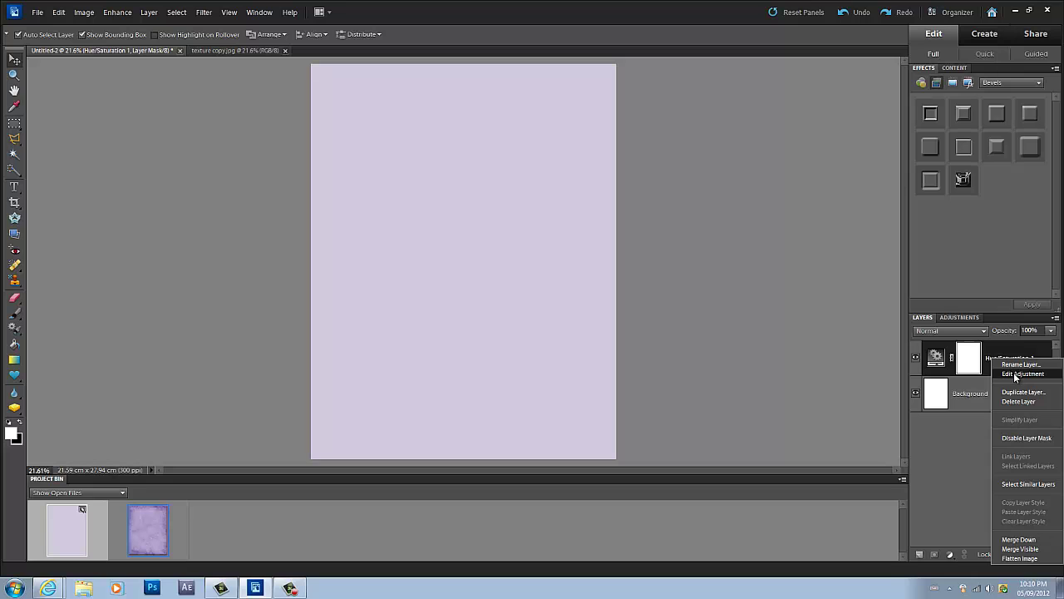
pyautogui.click(1015, 375)
pyautogui.click(925, 368)
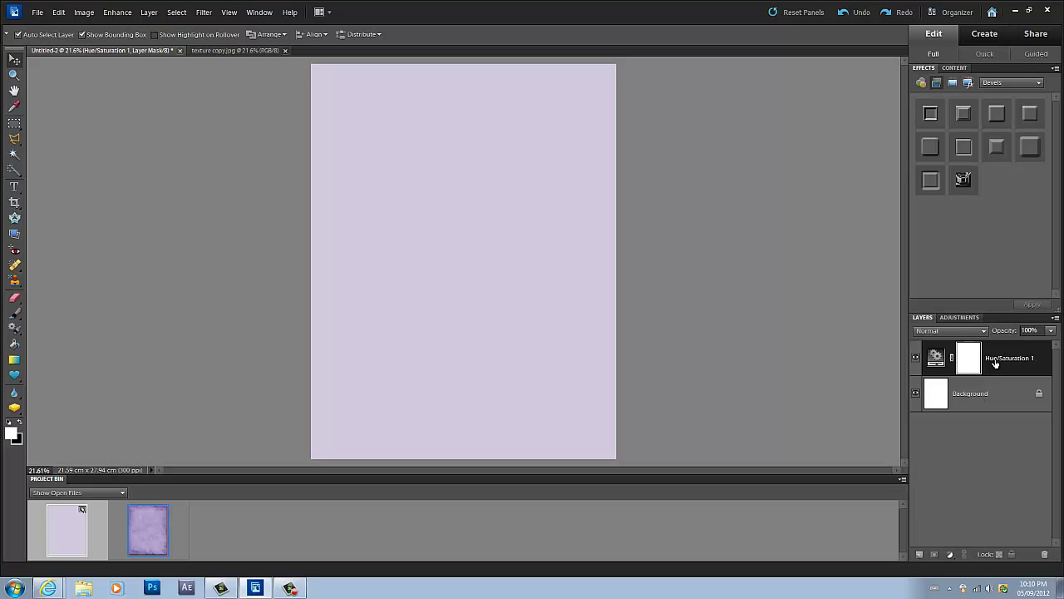
pyautogui.rightClick(995, 363)
pyautogui.click(1008, 402)
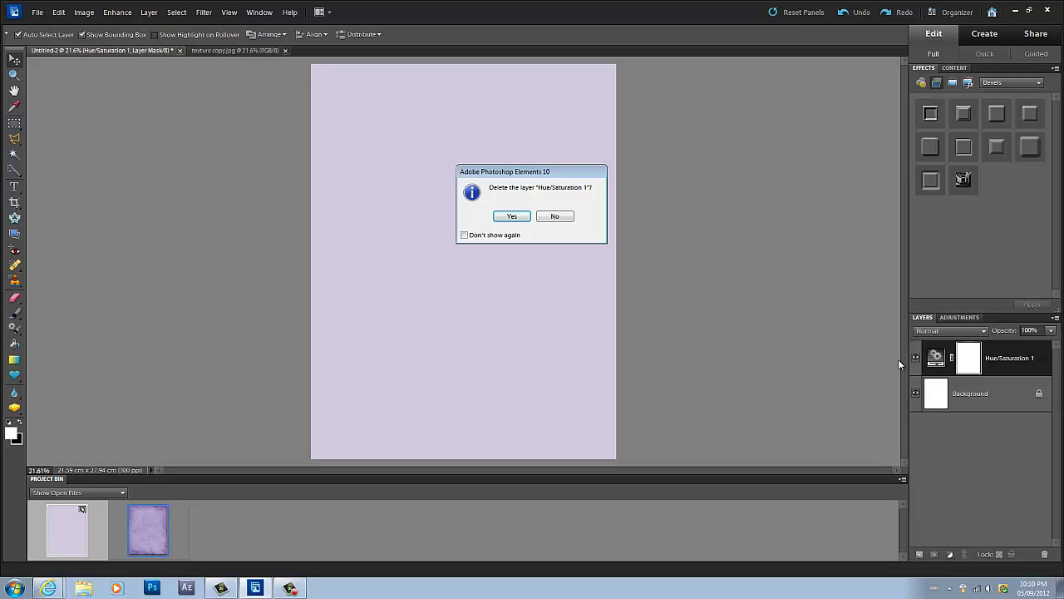
pyautogui.press('Return')
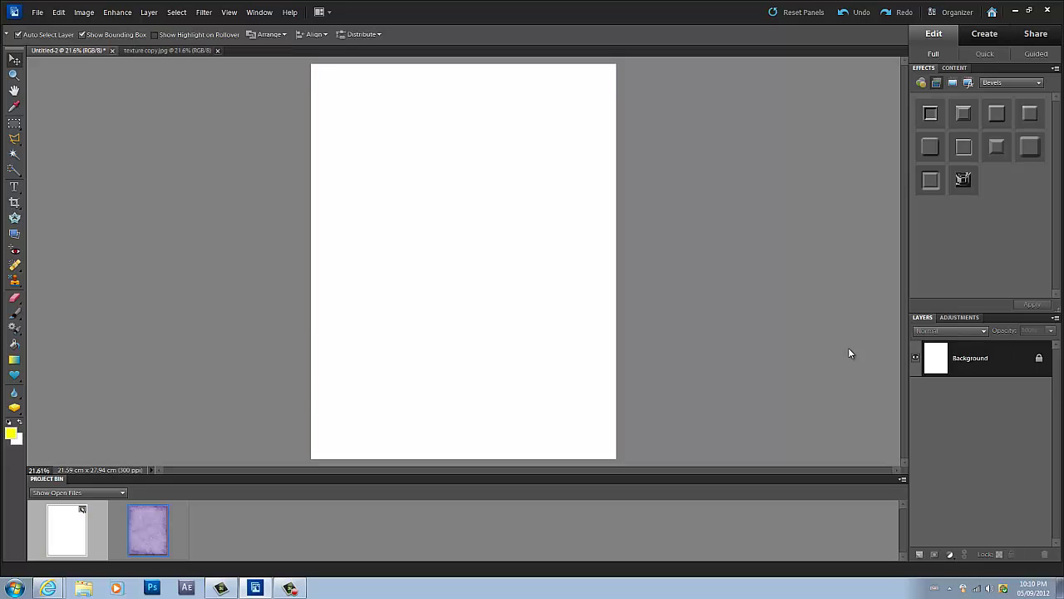
# - Convert the background of texture copy.jpg to a regular layer and move it into Untitled-2, filling the page
pyautogui.click(168, 50)
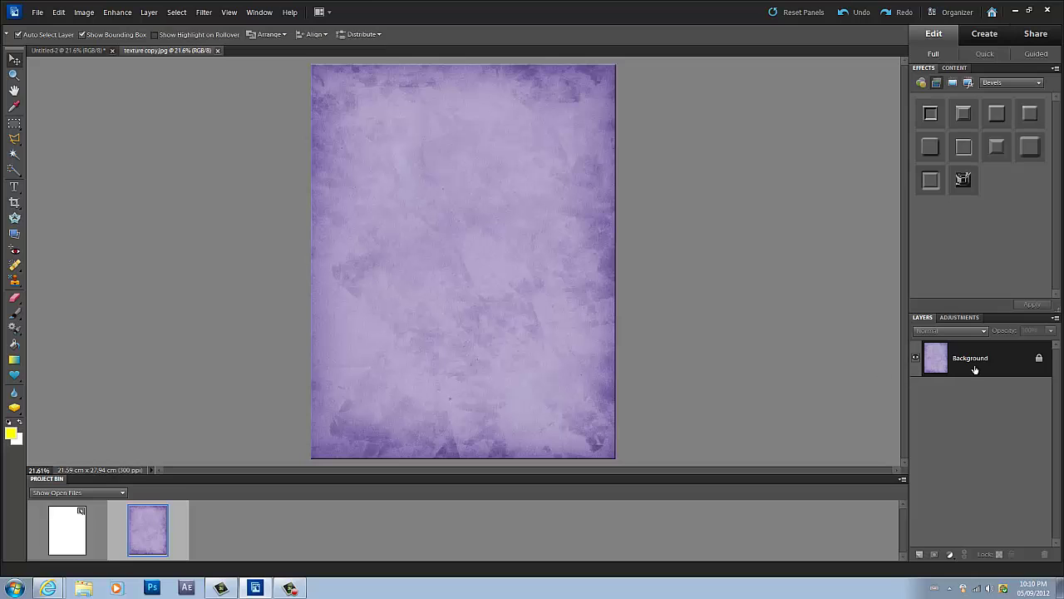
pyautogui.doubleClick(1000, 361)
pyautogui.press('Return')
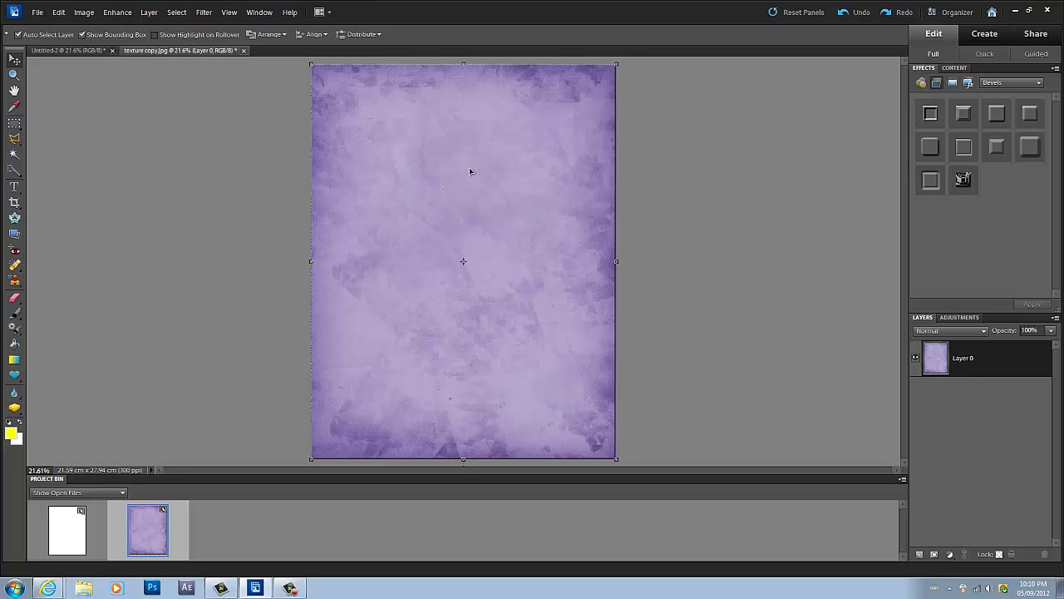
pyautogui.moveTo(469, 172); pyautogui.dragTo(447, 242)
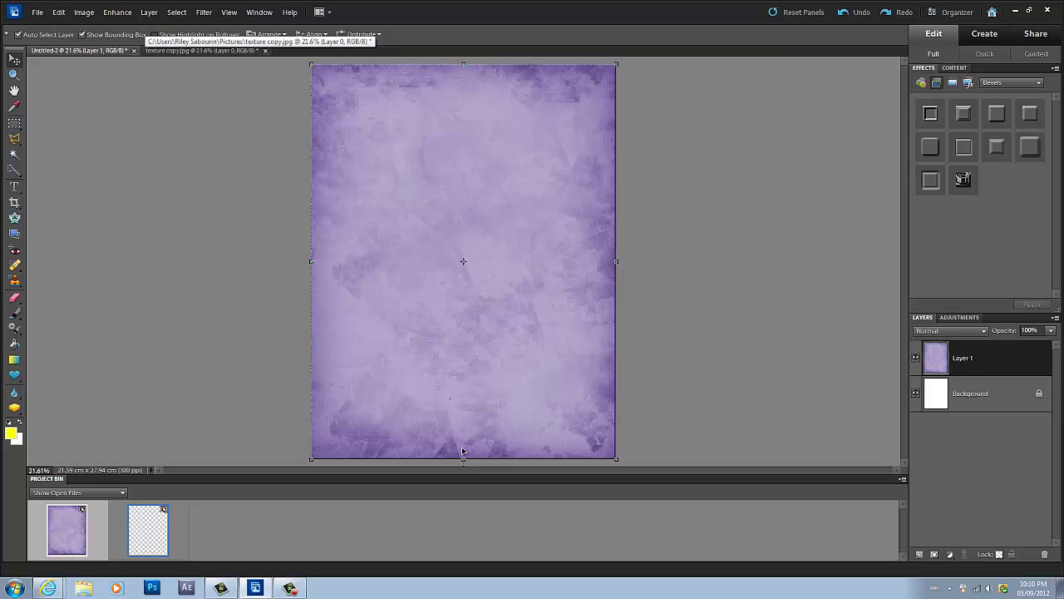
# - Open texture.psd from My Pictures and hide its star-and-crown pattern layer, Layer 2
pyautogui.click(39, 12)
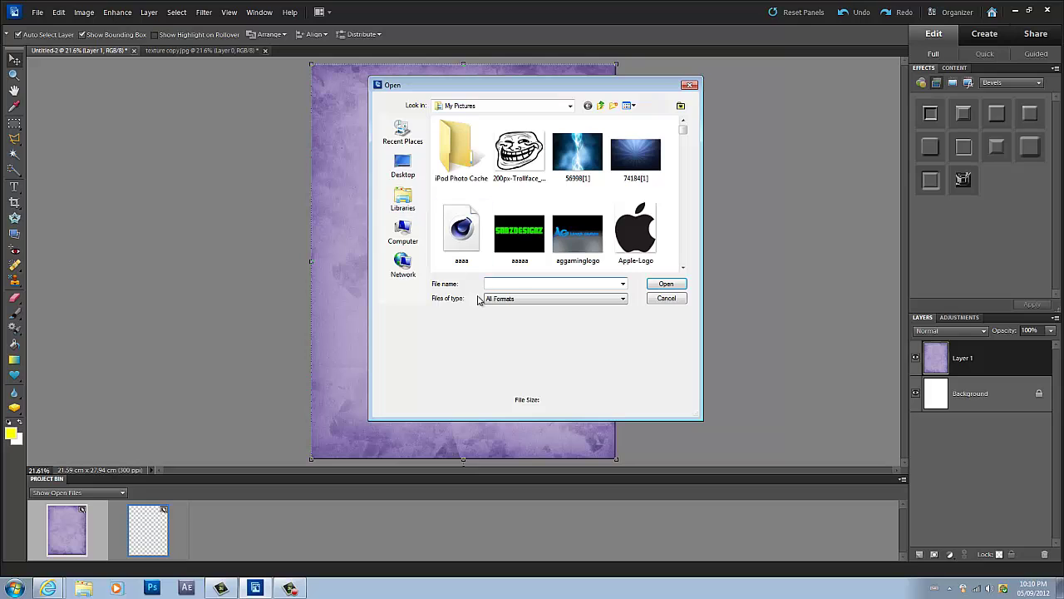
pyautogui.write('tex')
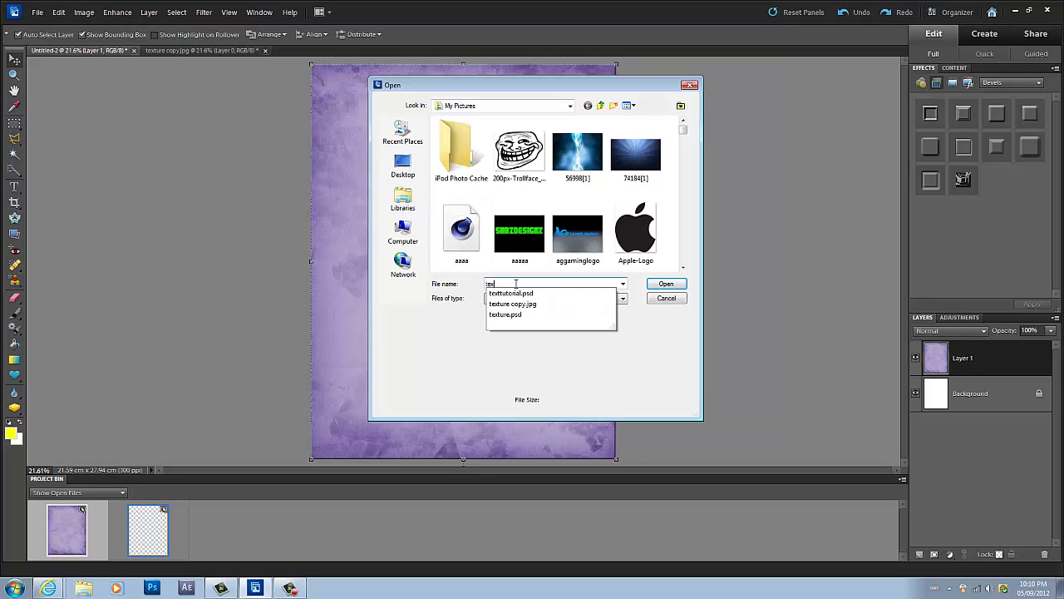
pyautogui.press('Down')
pyautogui.press('Down')
pyautogui.press('Down')
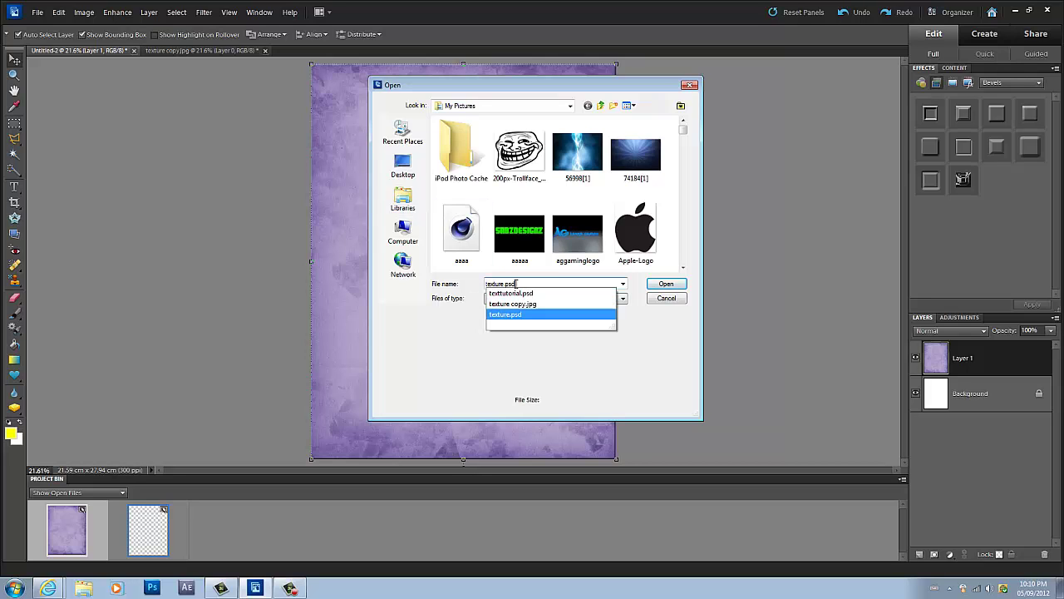
pyautogui.press('Return')
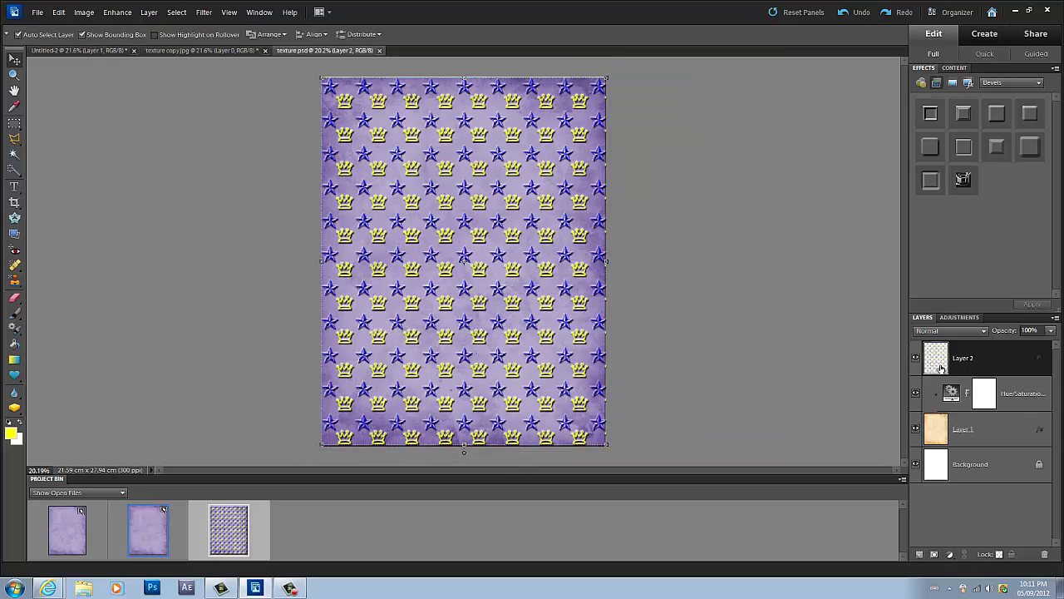
pyautogui.click(919, 359)
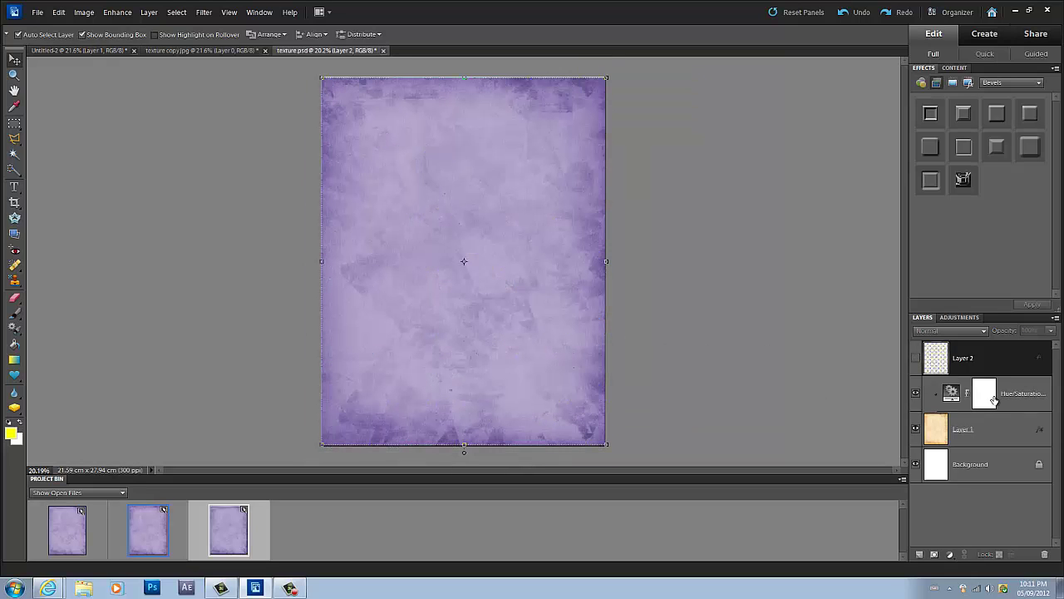
# - Recolor the texture blue in the Hue/Saturation 1 adjustment layer with hue 199, saturation 36 and lightness -27
pyautogui.doubleClick(952, 392)
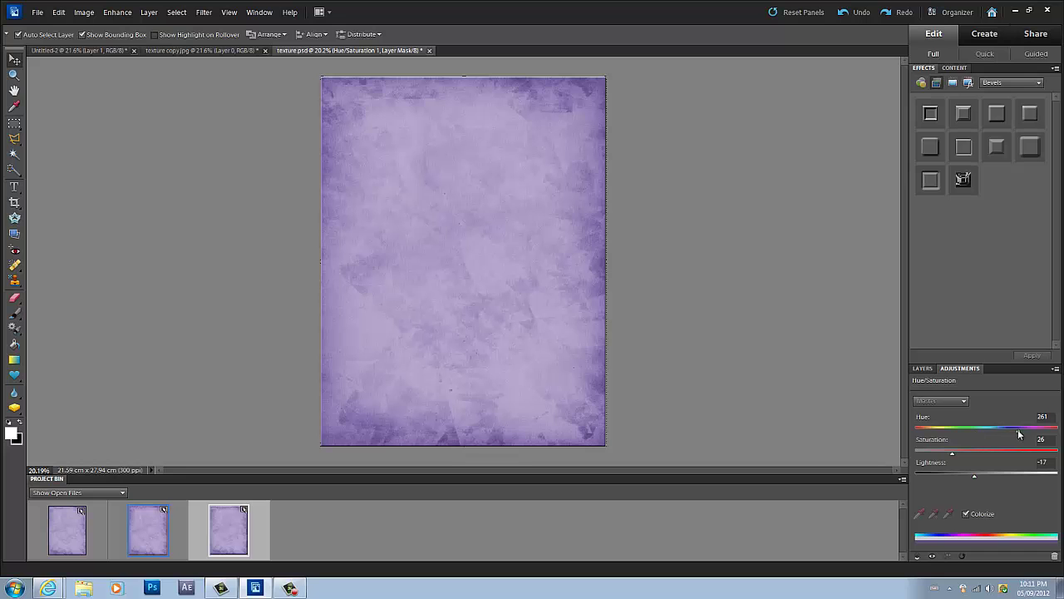
pyautogui.moveTo(1018, 432); pyautogui.dragTo(959, 452)
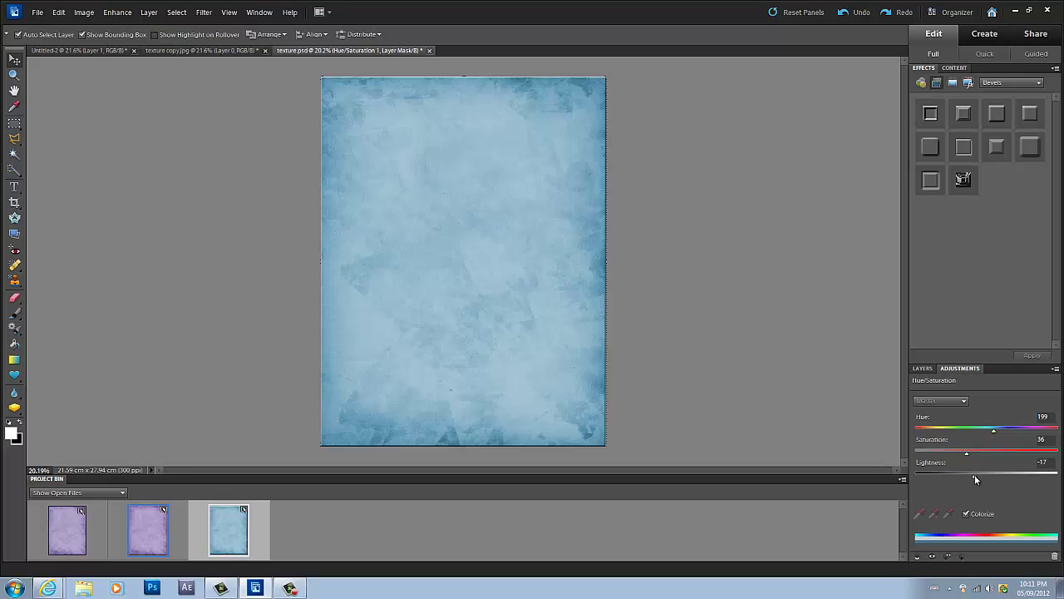
pyautogui.moveTo(975, 478); pyautogui.dragTo(968, 479)
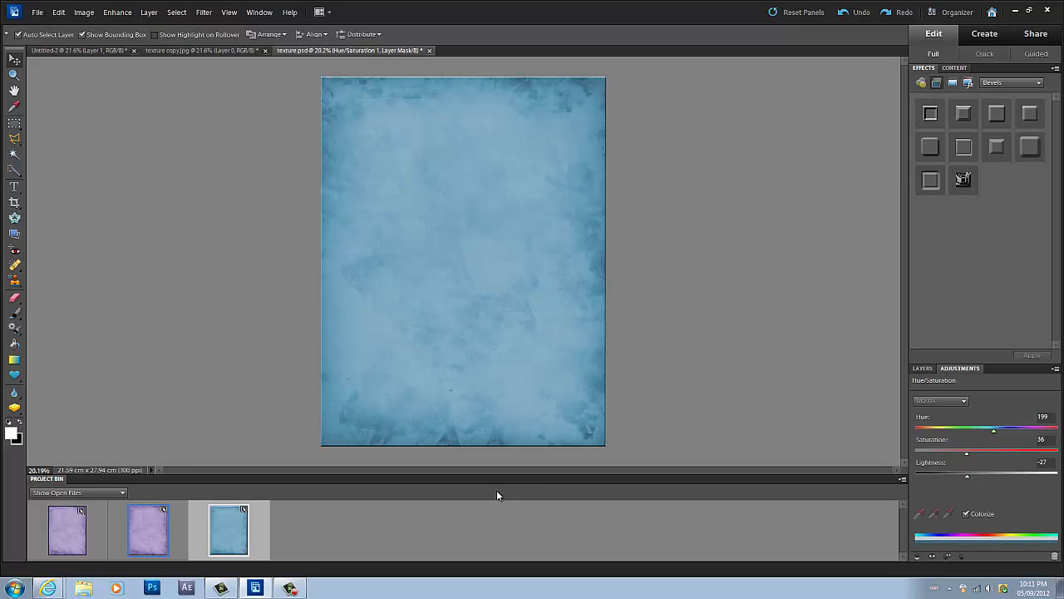
# - Save the blue texture as a separate JPEG with a 2 in its file name, at quality 12 (Maximum) and Baseline ("Standard") format
pyautogui.click(38, 12)
pyautogui.click(66, 117)
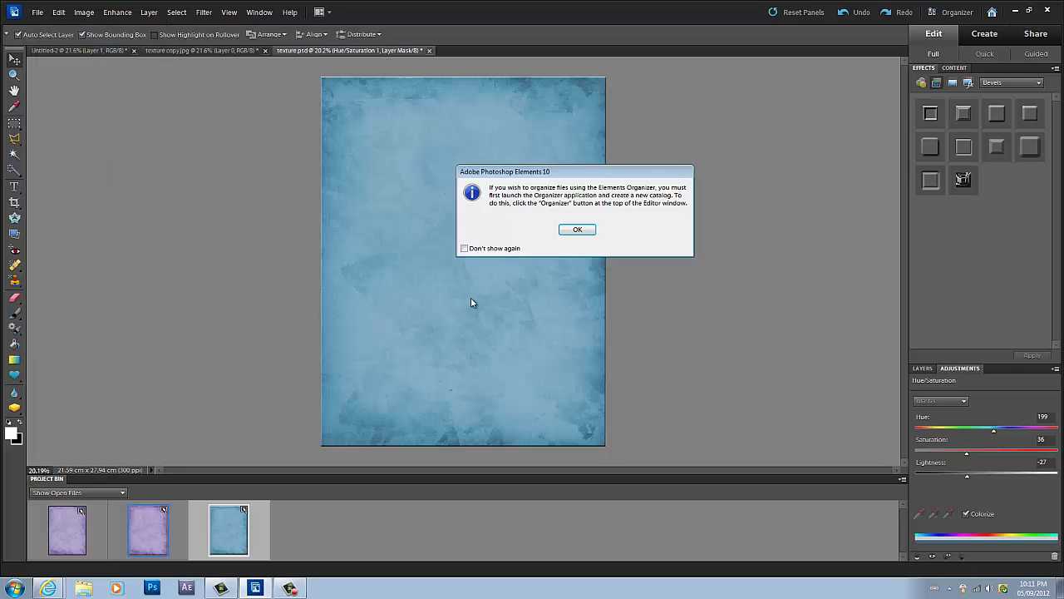
pyautogui.click(571, 233)
pyautogui.click(586, 299)
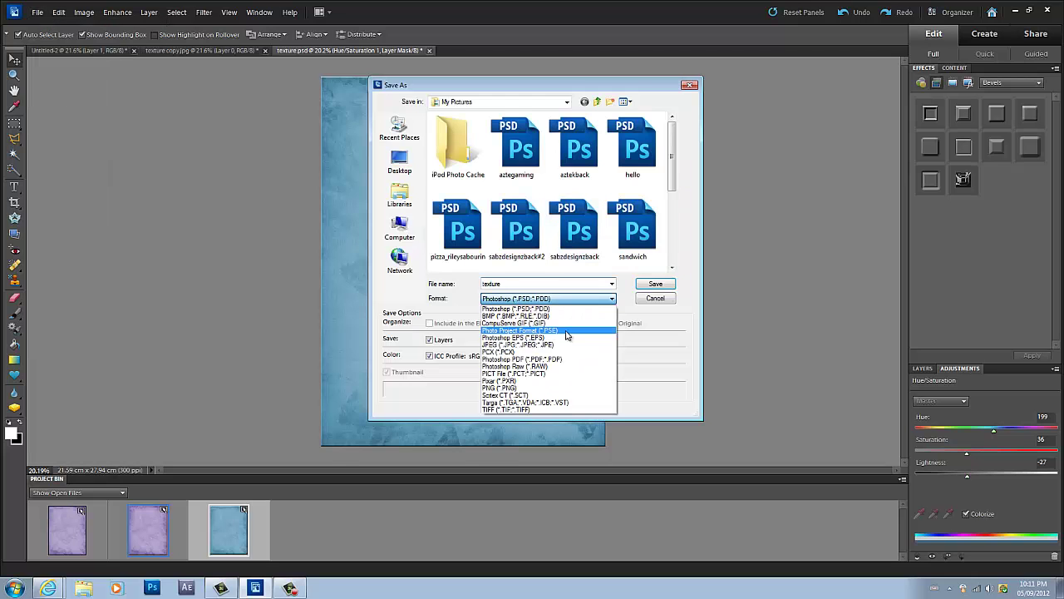
pyautogui.click(517, 347)
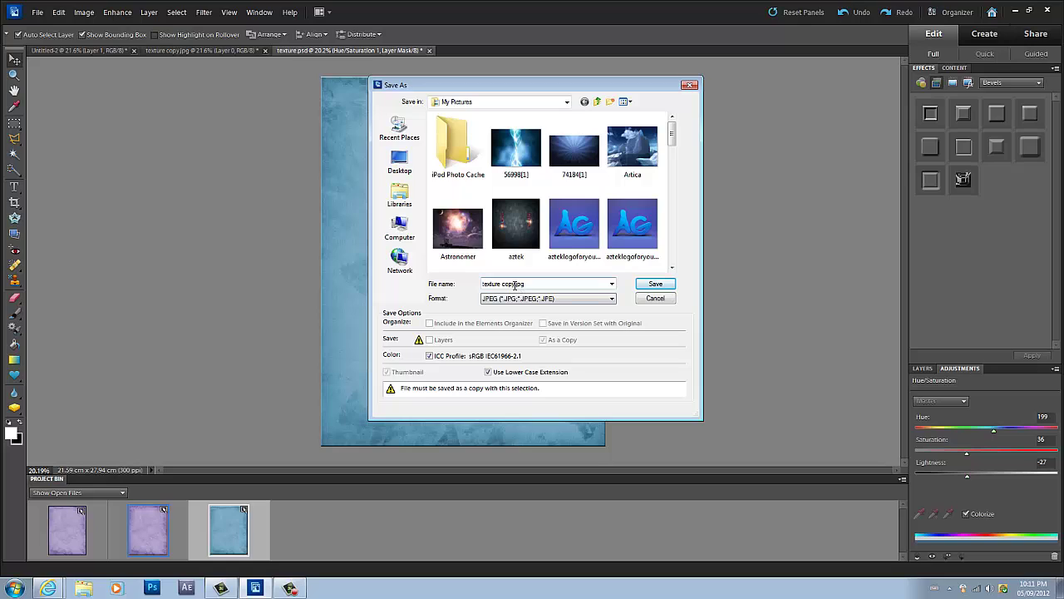
pyautogui.click(515, 285)
pyautogui.doubleClick(514, 286)
pyautogui.press('BackSpace')
pyautogui.write('2')
pyautogui.press('Return')
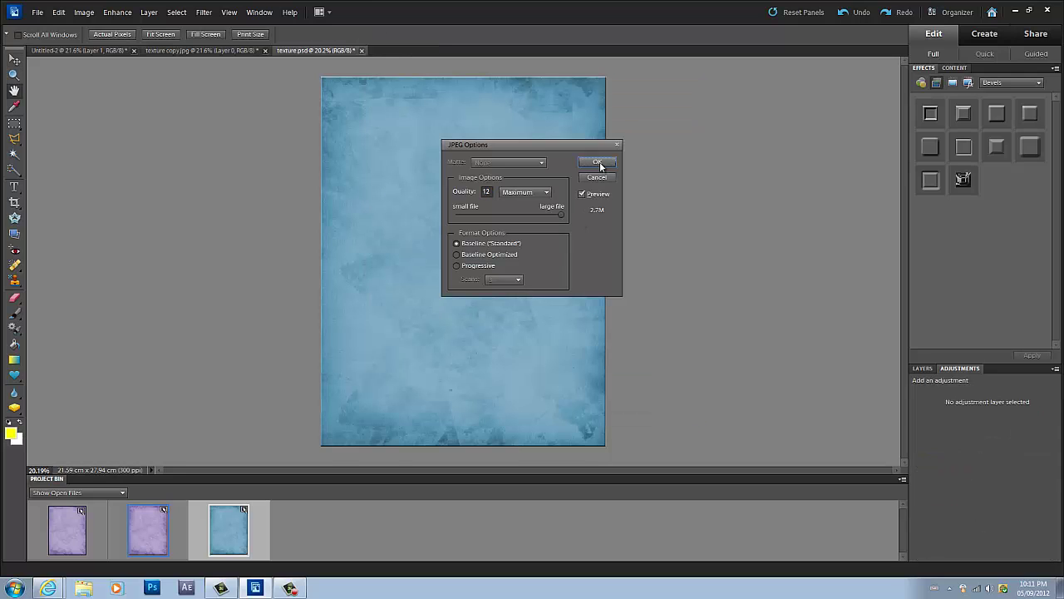
pyautogui.click(599, 162)
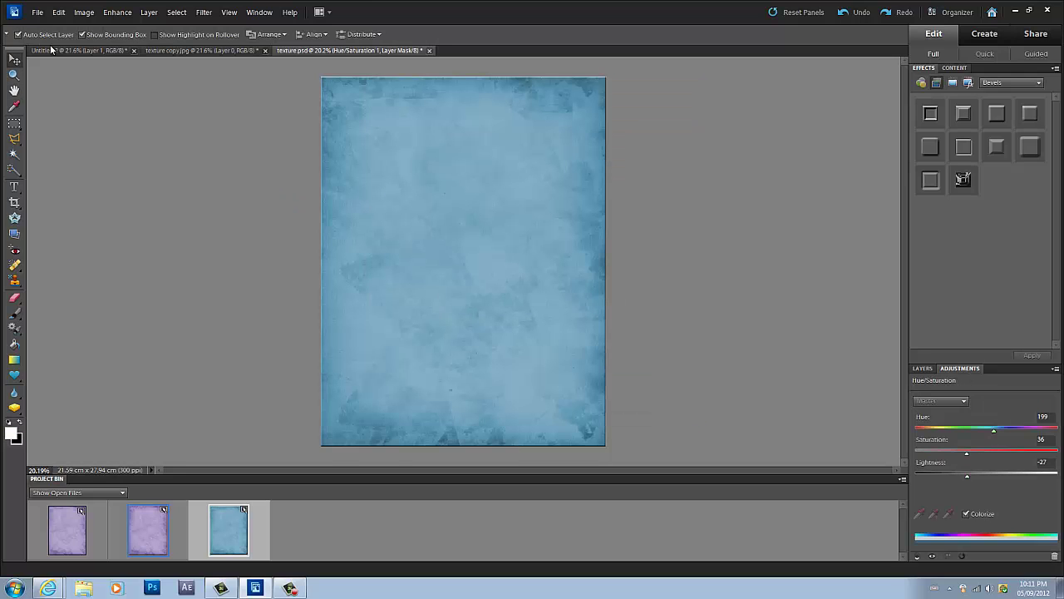
# - Open texture 2.jpg from My Pictures
pyautogui.click(38, 12)
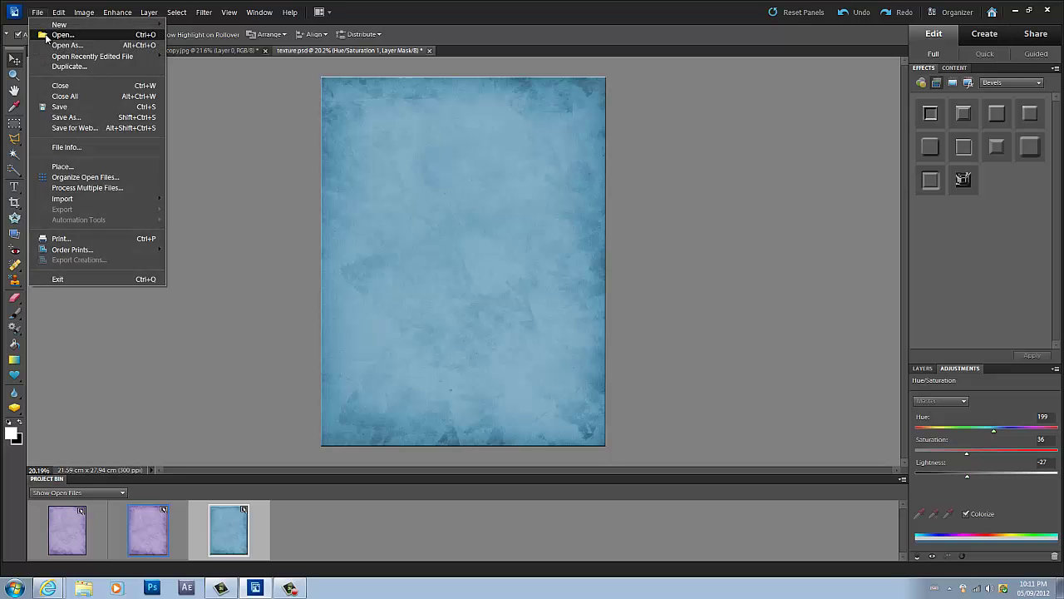
pyautogui.click(52, 37)
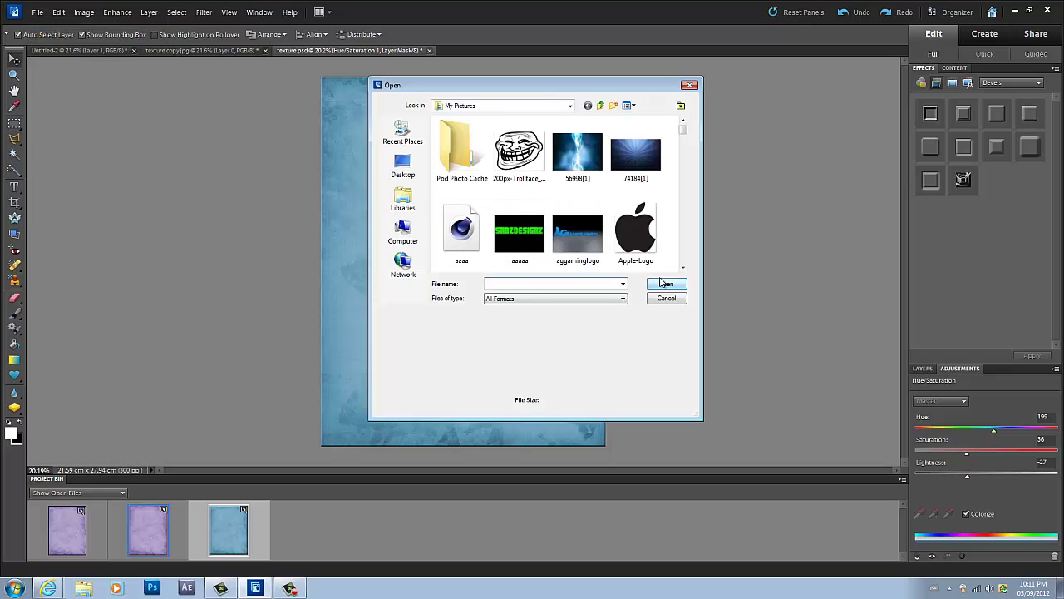
pyautogui.write('te')
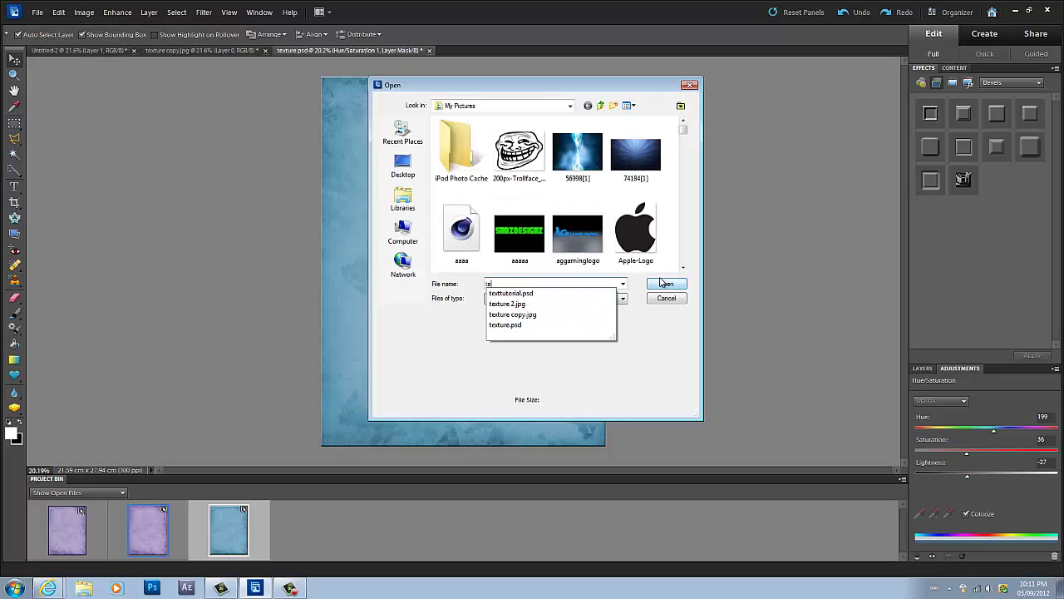
pyautogui.press('Down')
pyautogui.press('Down')
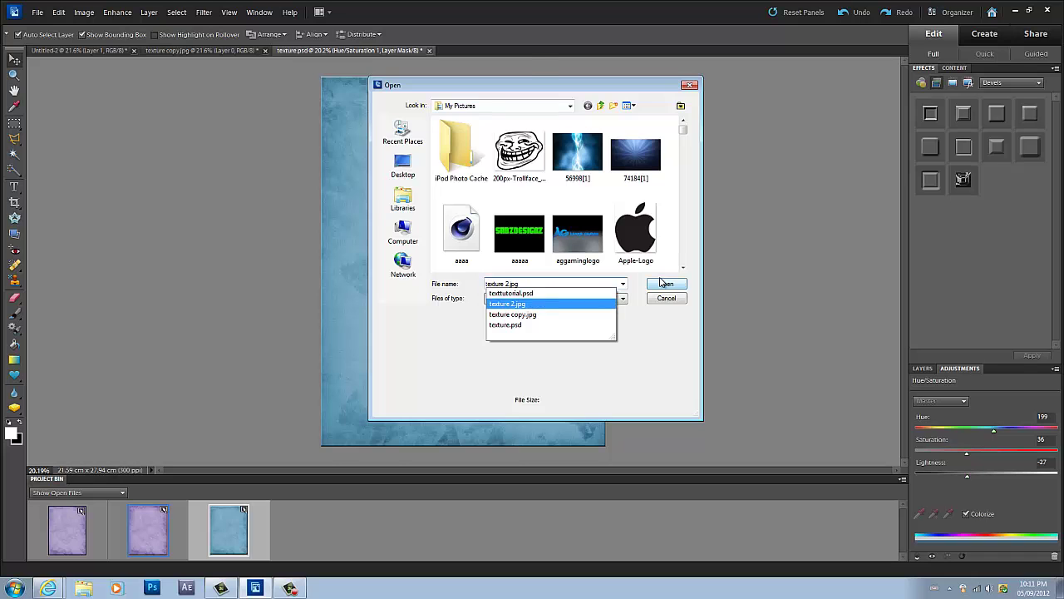
pyautogui.click(662, 283)
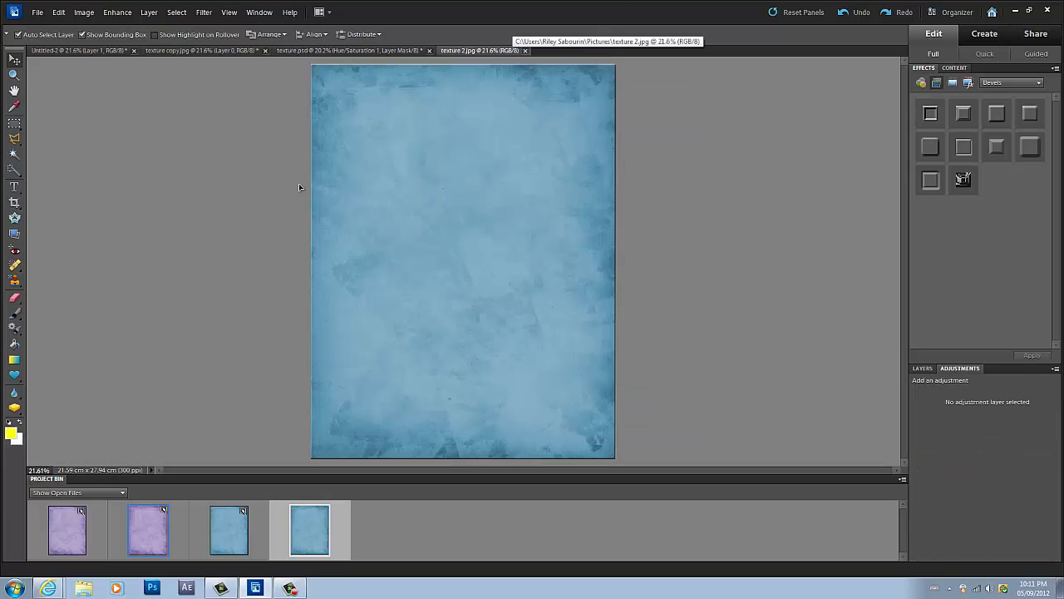
# - Bring the blue texture into Untitled-2 and scale it to about 70.2% width and 66.1% height in the page's lower-right corner
pyautogui.click(94, 51)
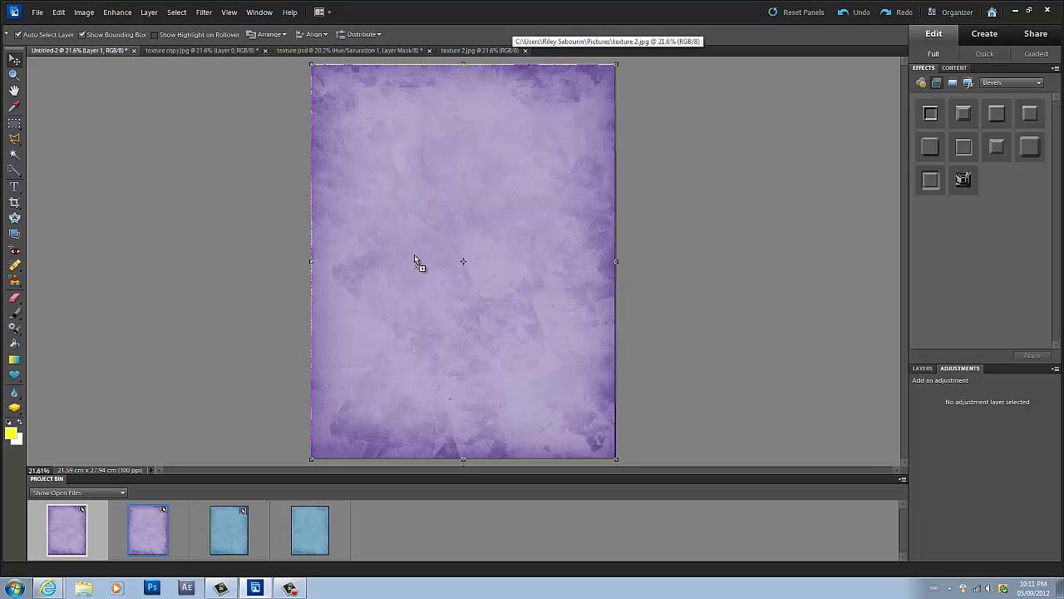
pyautogui.moveTo(415, 257); pyautogui.dragTo(456, 275)
pyautogui.moveTo(338, 88); pyautogui.dragTo(504, 310)
pyautogui.moveTo(457, 264); pyautogui.dragTo(401, 199)
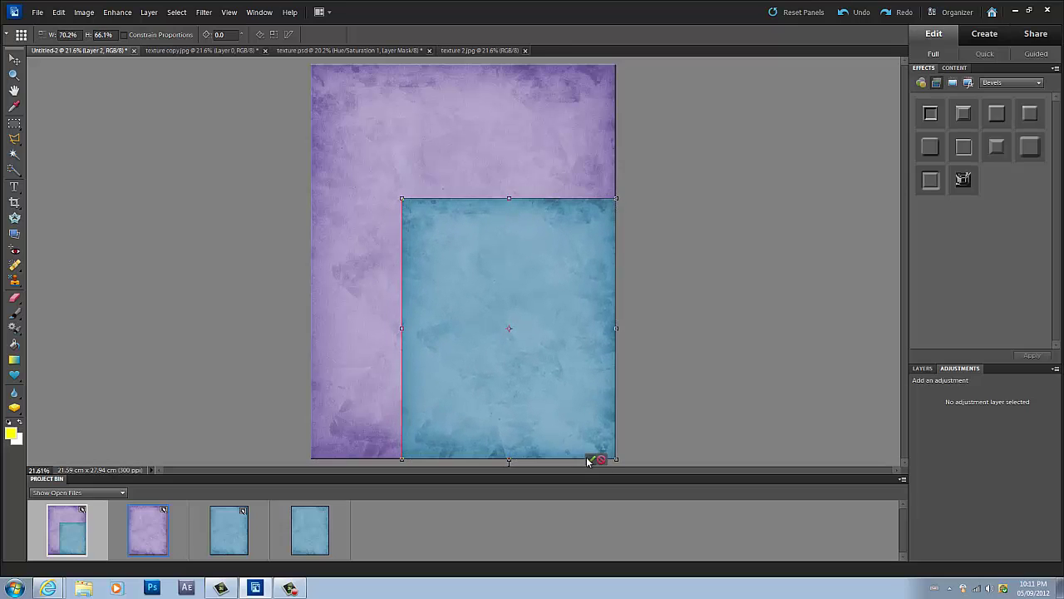
pyautogui.click(592, 460)
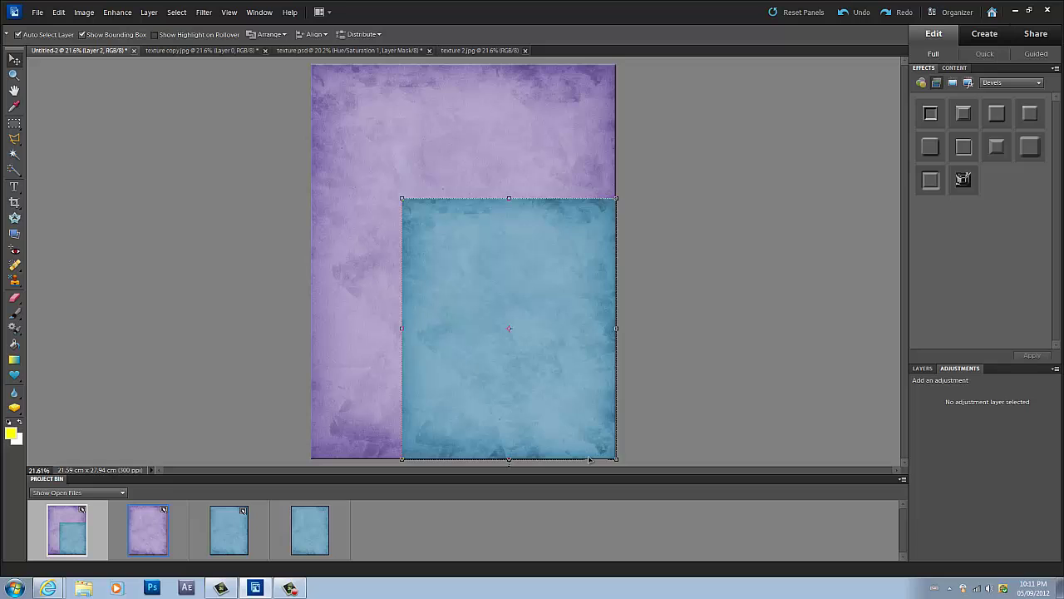
# - Apply a bevel effect to the blue texture on Layer 2, giving it a raised light edge
pyautogui.click(922, 368)
pyautogui.click(971, 430)
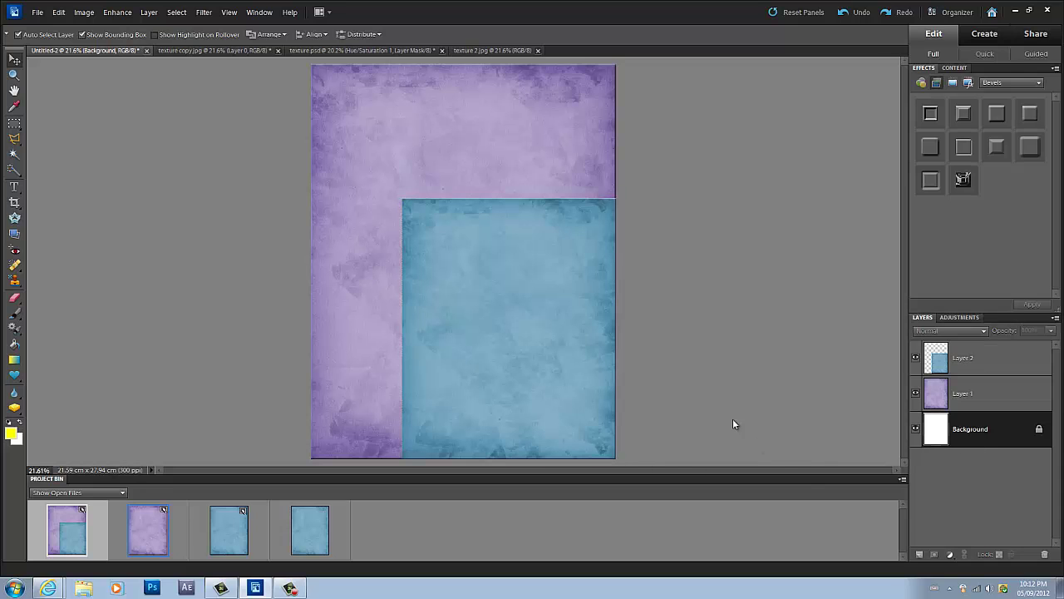
pyautogui.click(988, 356)
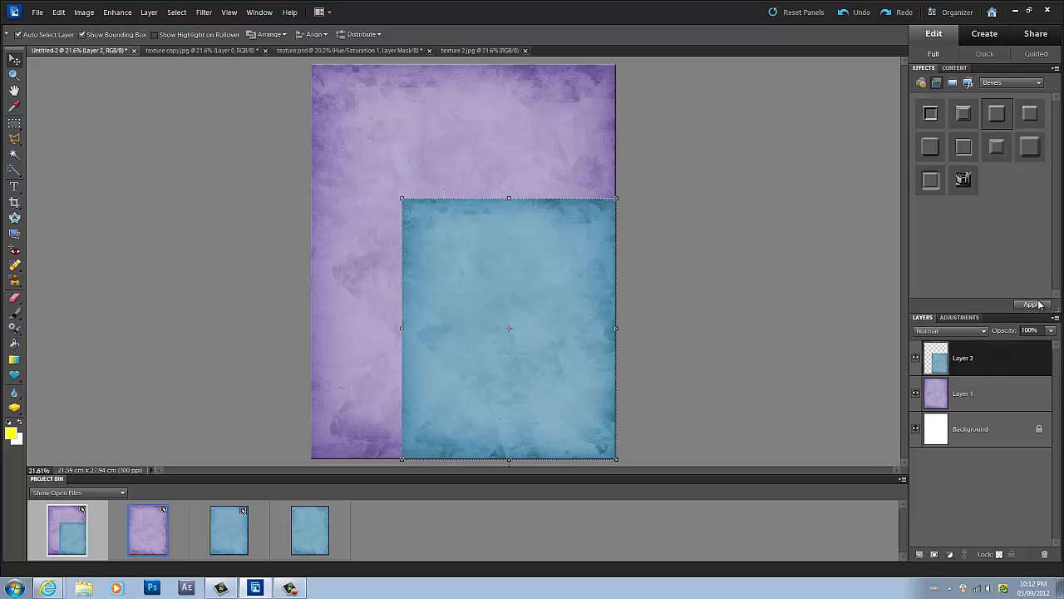
pyautogui.click(978, 448)
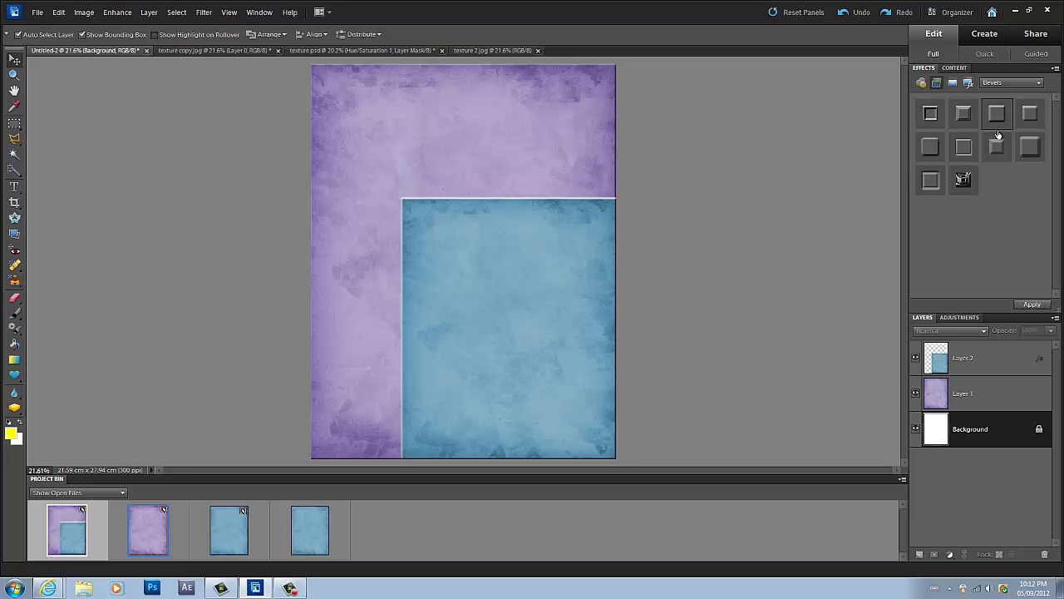
pyautogui.click(982, 370)
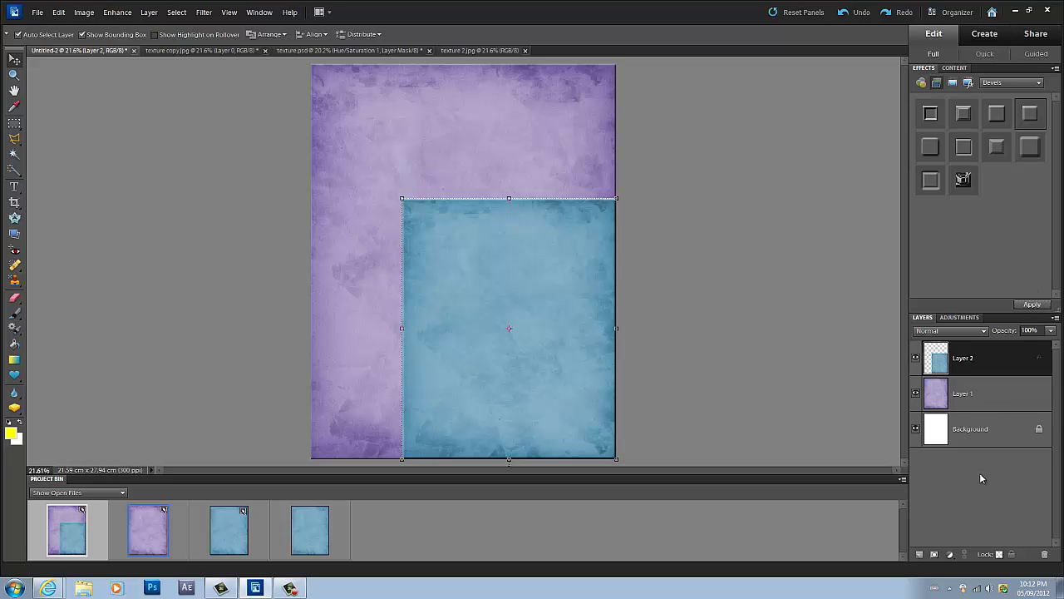
pyautogui.click(973, 430)
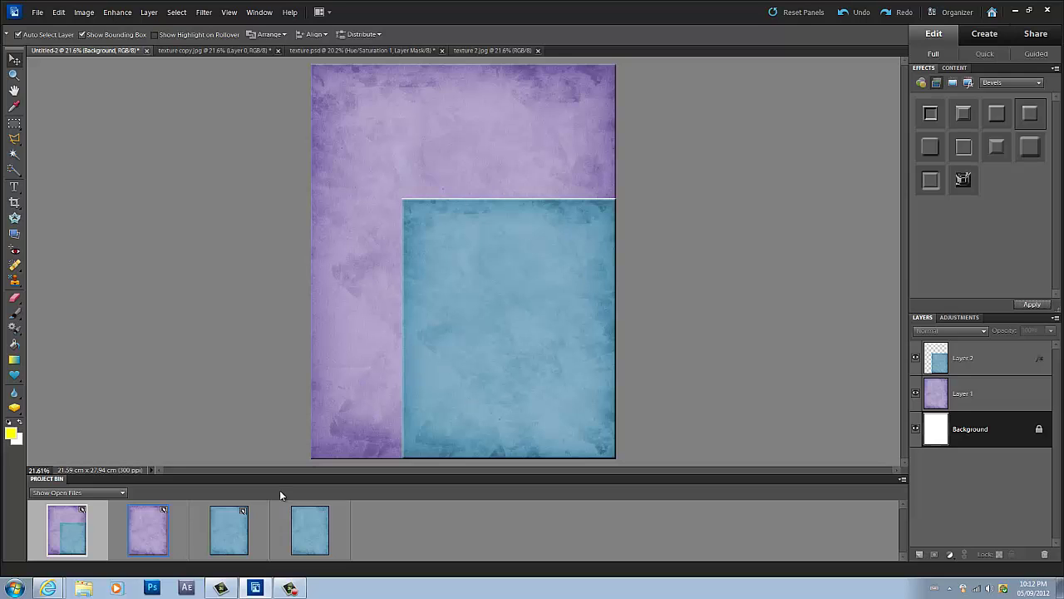
# - Recolor texture.psd red in its Hue/Saturation adjustment layer with hue 0 and saturation 28
pyautogui.click(231, 528)
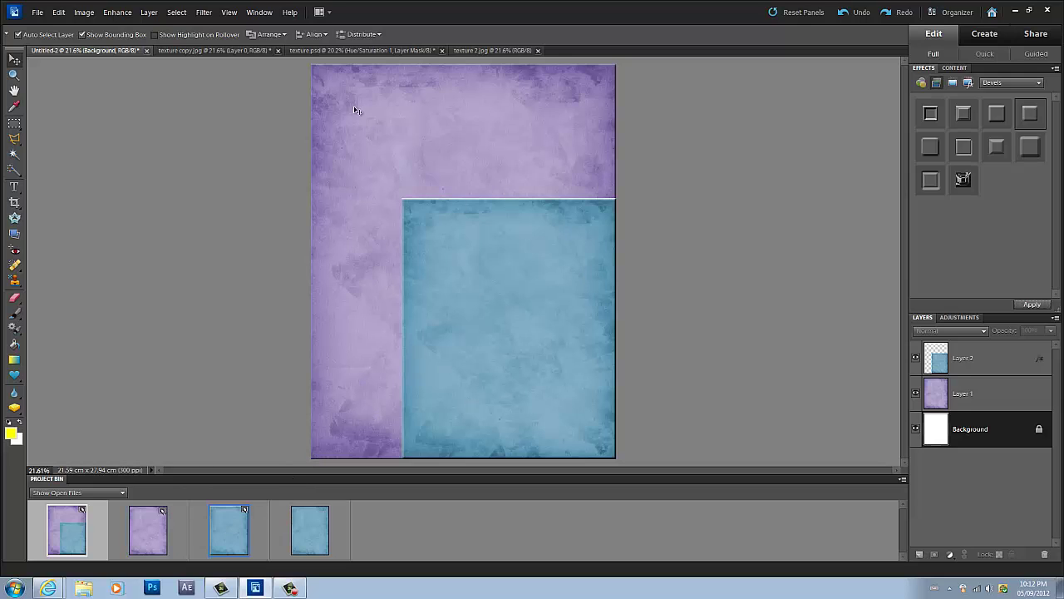
pyautogui.click(324, 50)
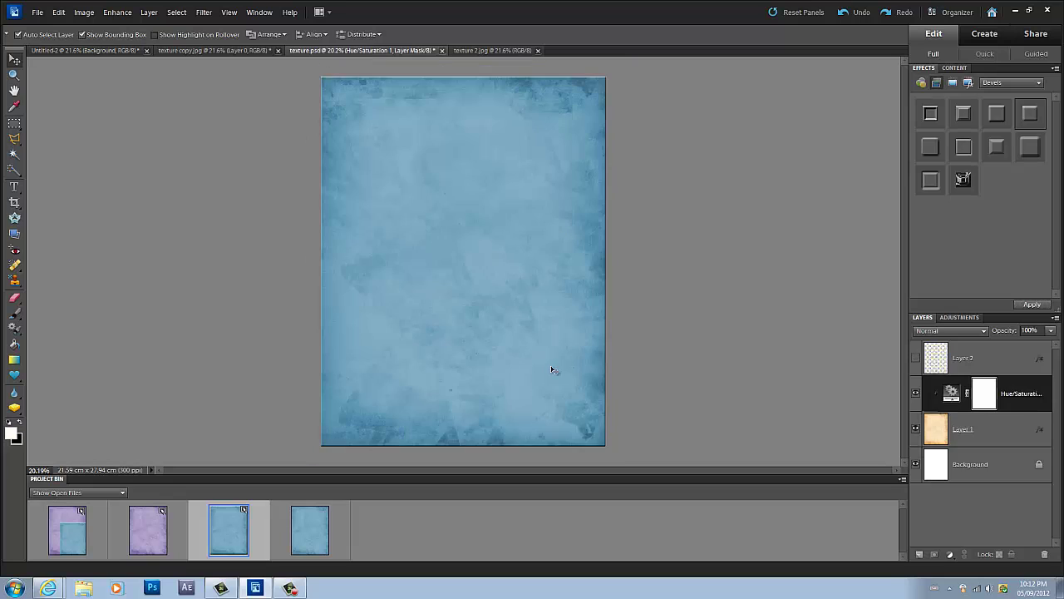
pyautogui.doubleClick(950, 394)
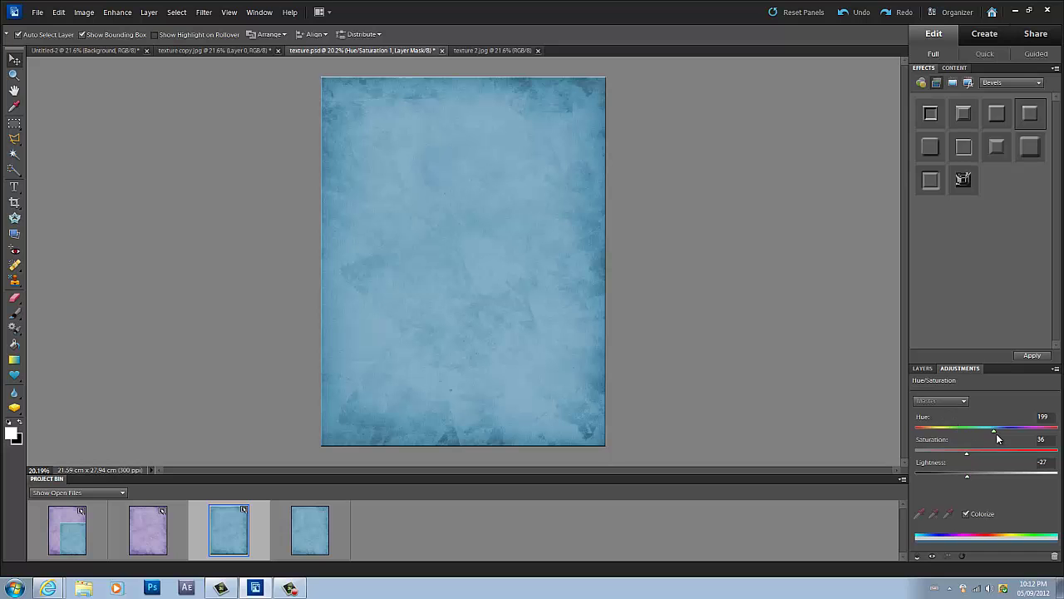
pyautogui.moveTo(994, 433); pyautogui.dragTo(912, 430)
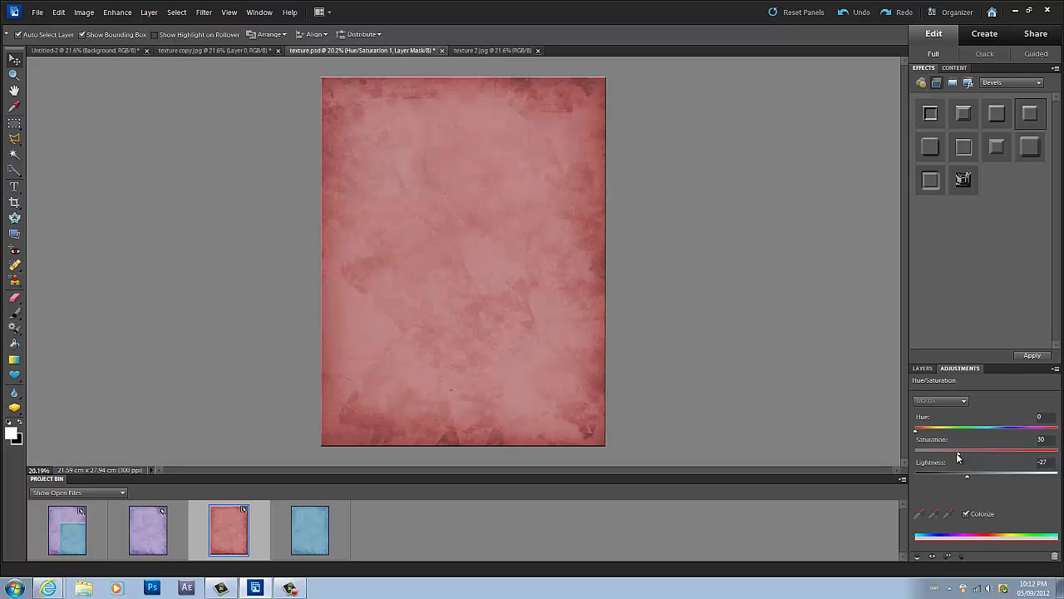
pyautogui.moveTo(957, 453); pyautogui.dragTo(953, 453)
# - Save the red texture as the JPEG texture3.jpg in My Pictures, at quality 12 (Maximum) and Baseline ("Standard") format
pyautogui.click(37, 12)
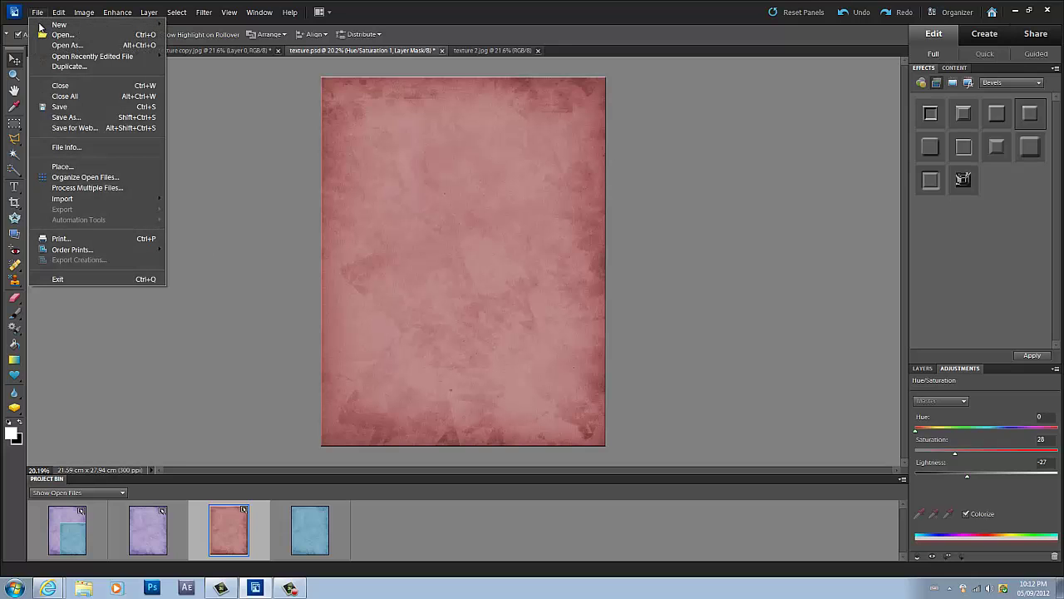
pyautogui.click(117, 118)
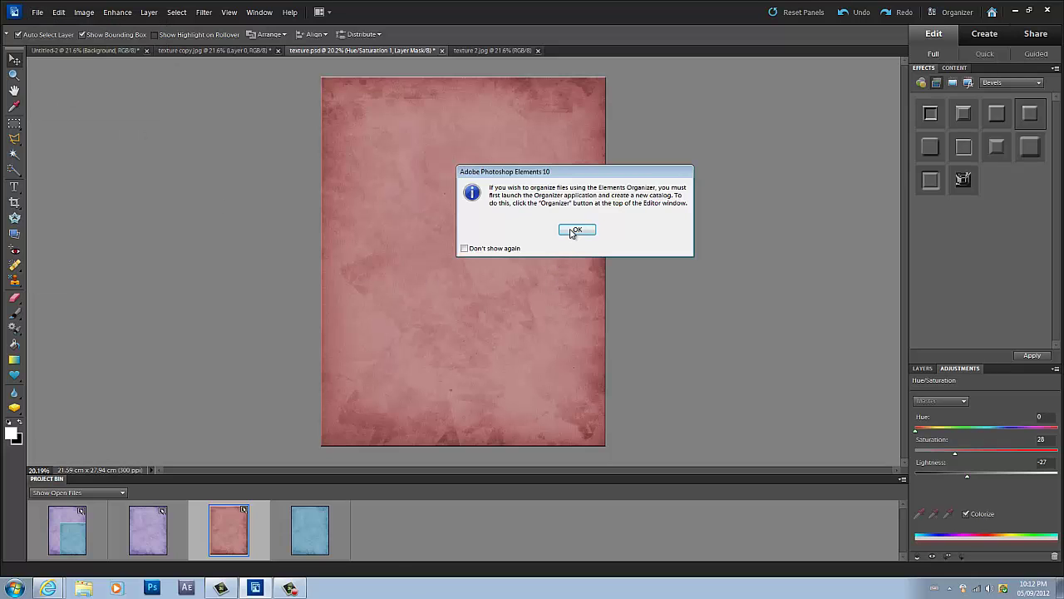
pyautogui.click(574, 229)
pyautogui.click(594, 299)
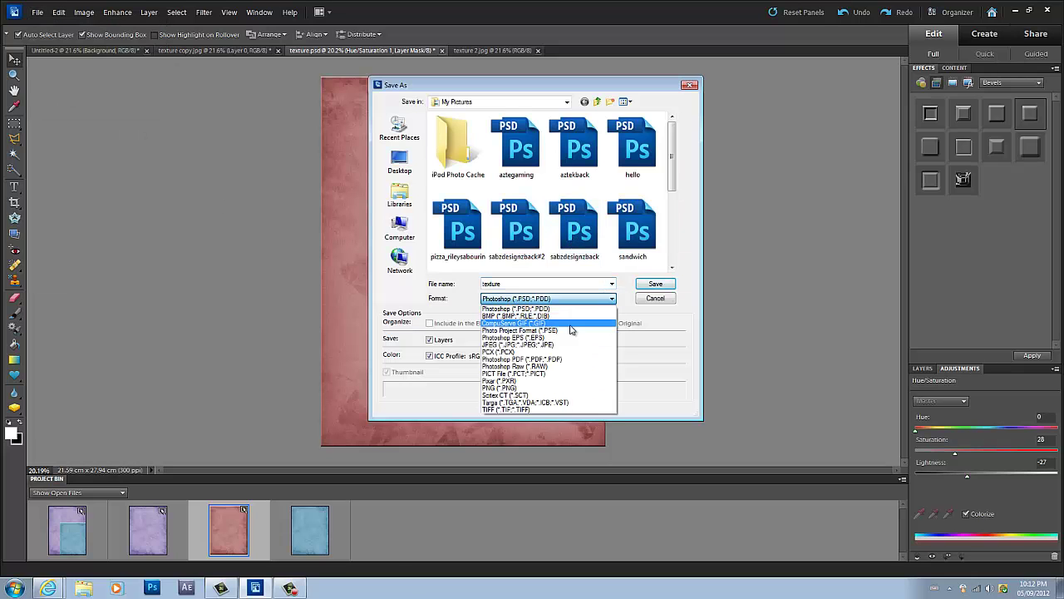
pyautogui.click(560, 344)
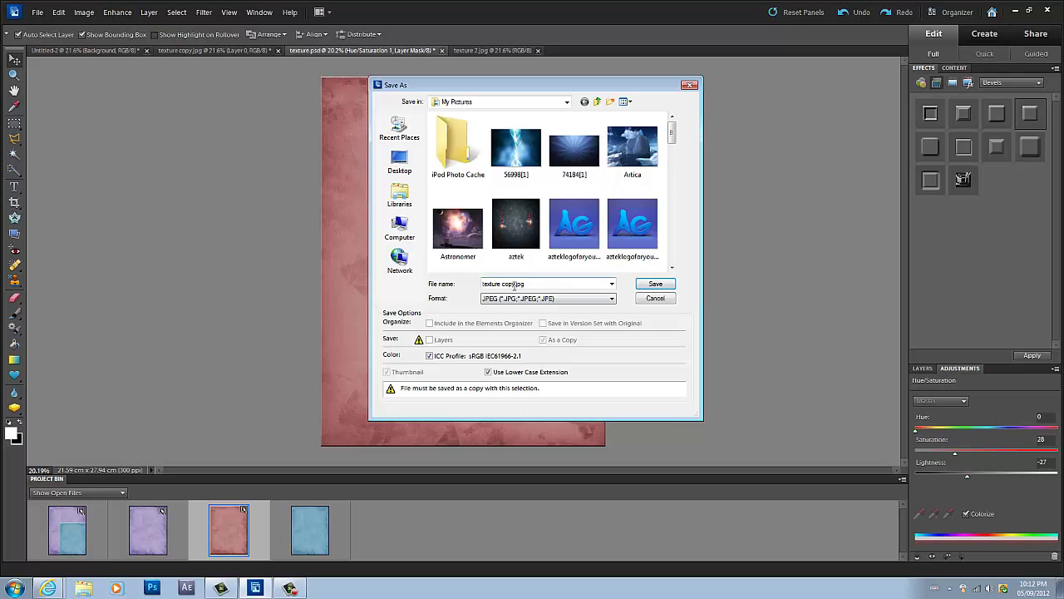
pyautogui.moveTo(483, 284); pyautogui.dragTo(525, 285)
pyautogui.write('te')
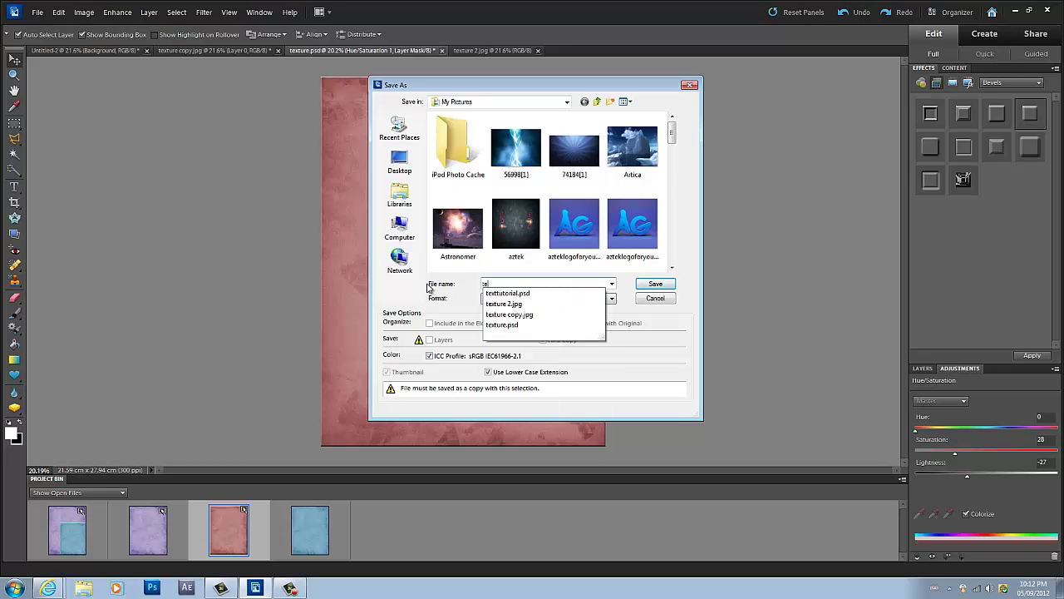
pyautogui.write('xture')
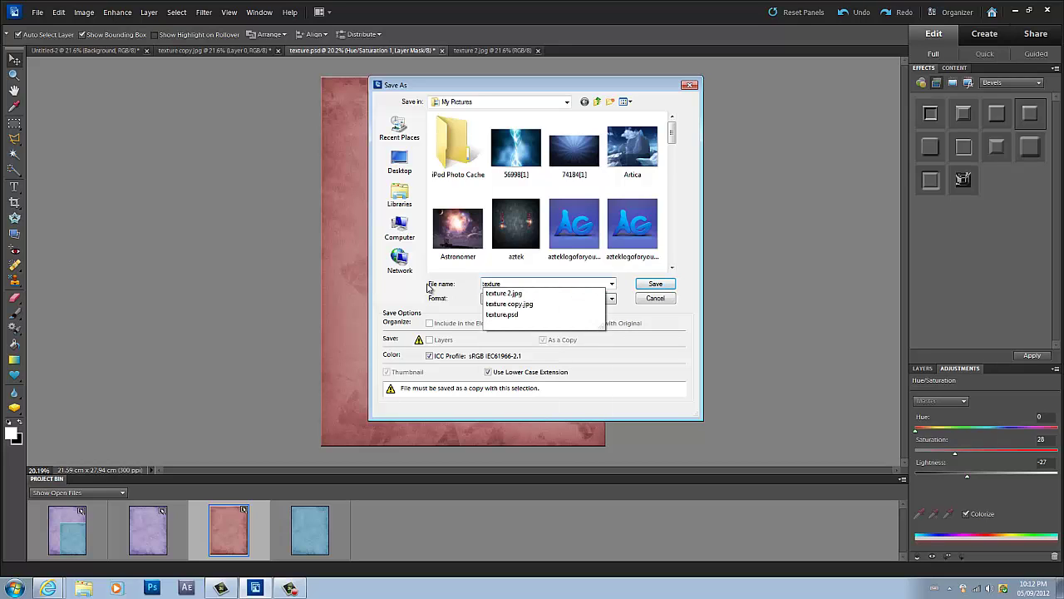
pyautogui.write(' 3')
pyautogui.press('Return')
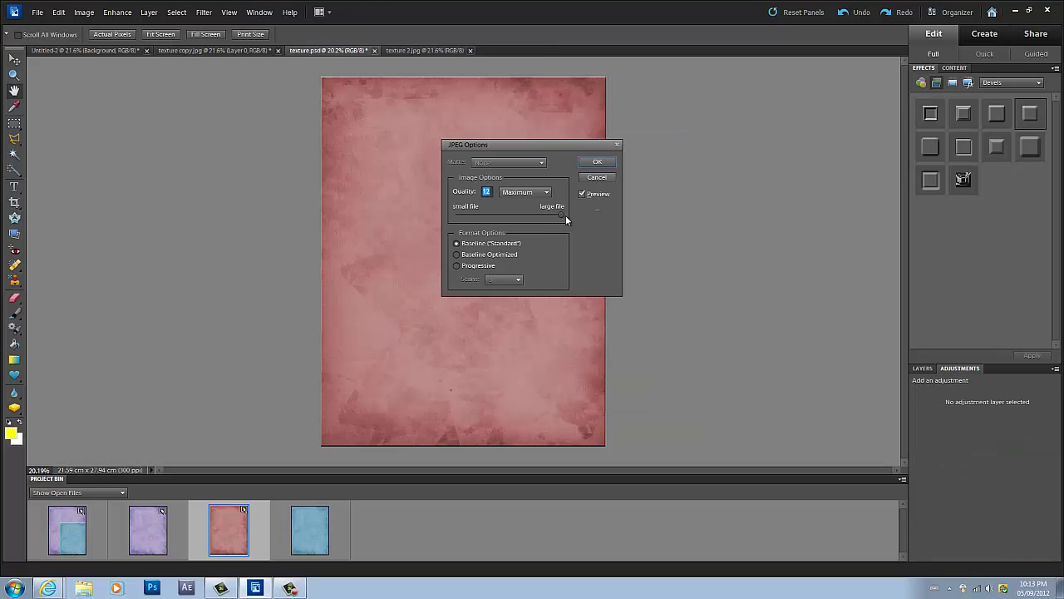
pyautogui.click(595, 161)
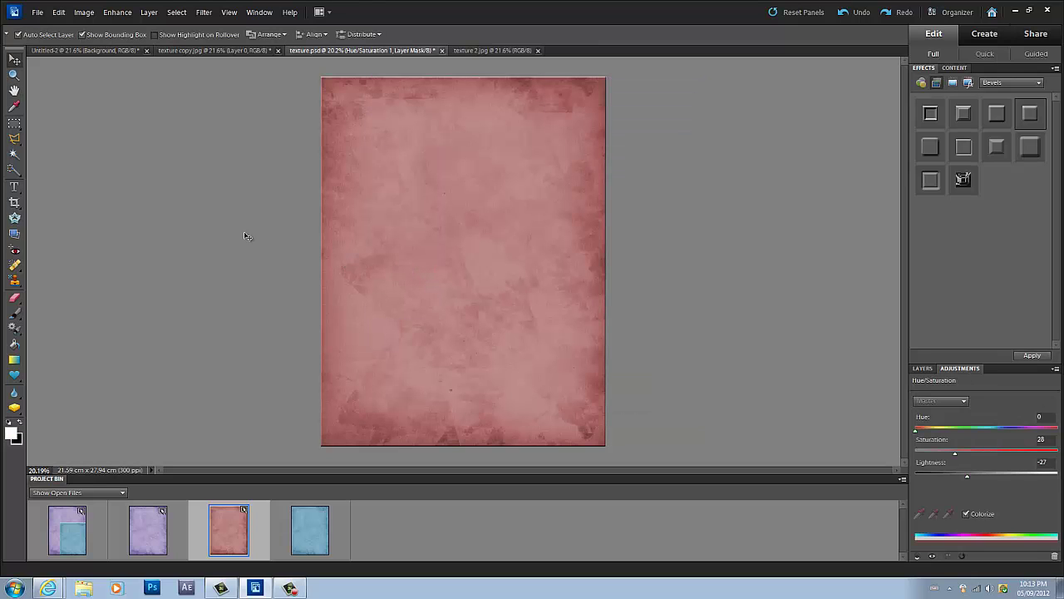
# - Open texture3.jpg from My Pictures
pyautogui.click(38, 12)
pyautogui.click(50, 37)
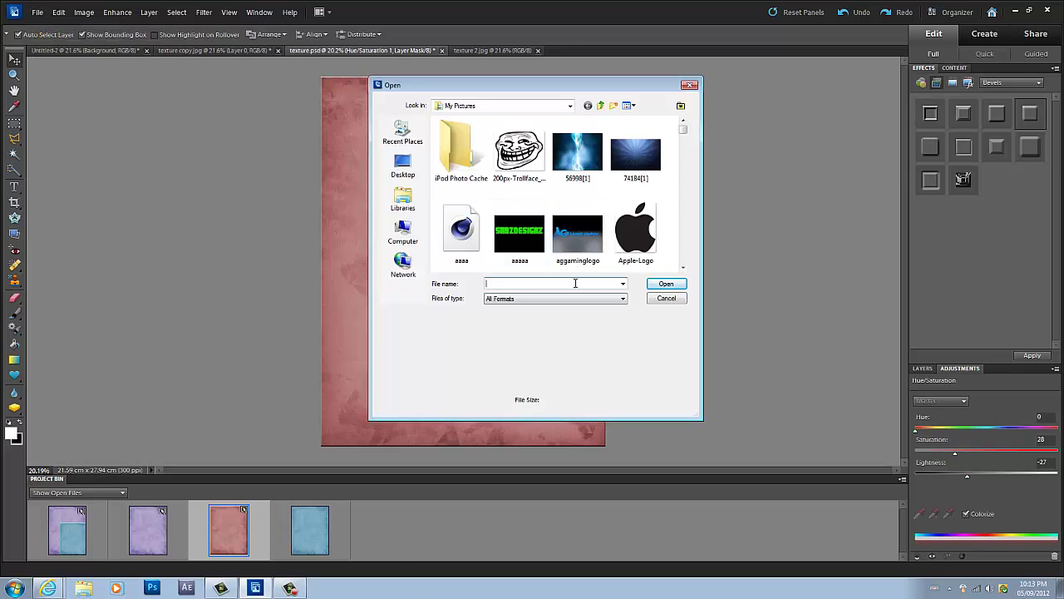
pyautogui.write('texx')
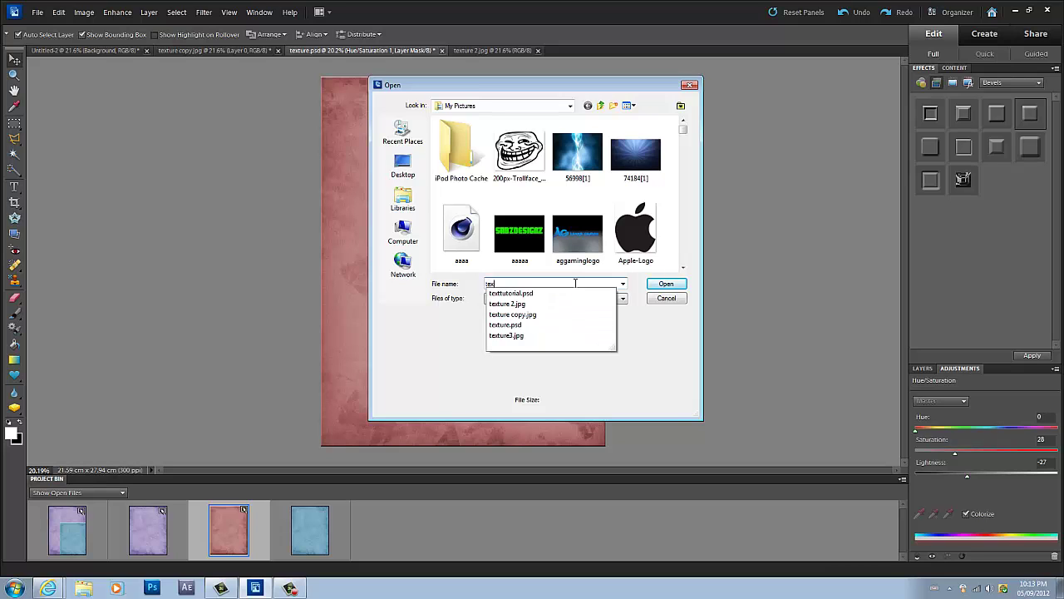
pyautogui.press('Down')
pyautogui.press('Down')
pyautogui.press('Down')
pyautogui.press('Down')
pyautogui.press('Down')
pyautogui.press('Return')
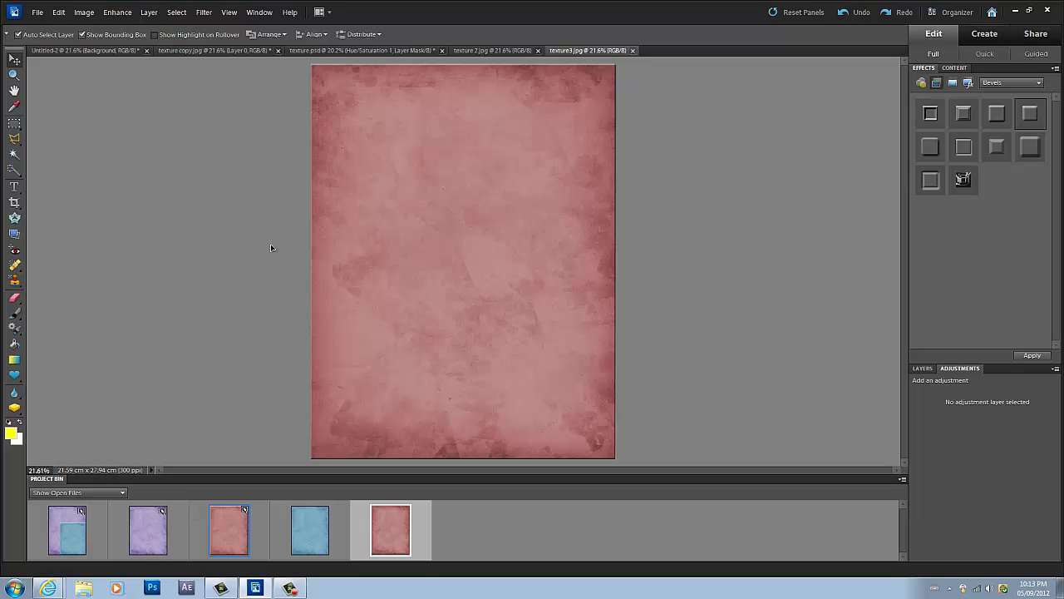
# - Bring the red texture into Untitled-2 and move its layer above the blue Layer 2
pyautogui.click(75, 51)
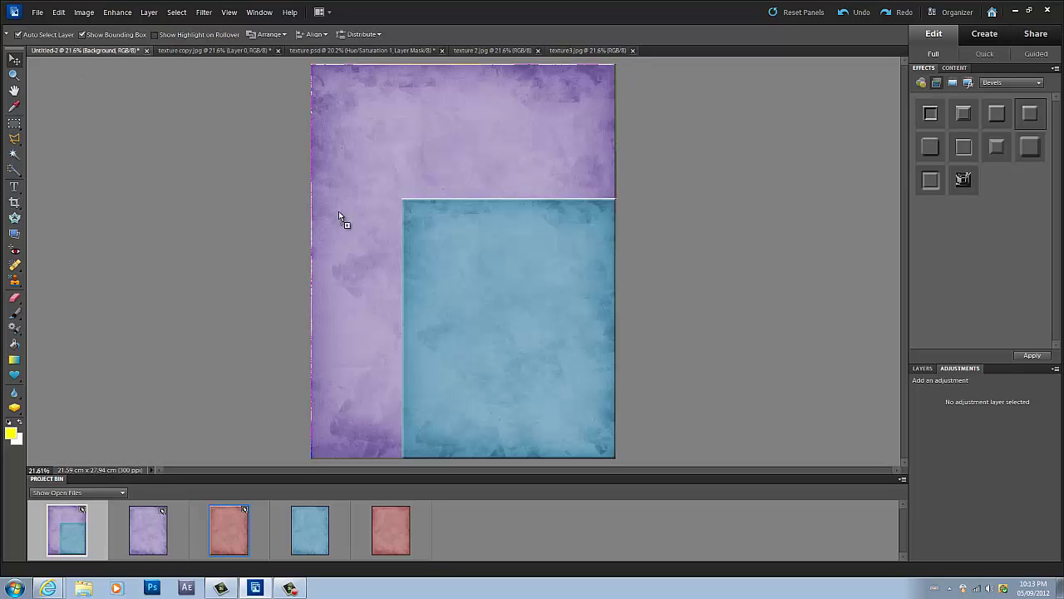
pyautogui.click(416, 247)
pyautogui.moveTo(414, 252)
pyautogui.mouseDown()
pyautogui.moveTo(418, 264)
pyautogui.moveTo(413, 250)
pyautogui.mouseUp()
pyautogui.click(923, 367)
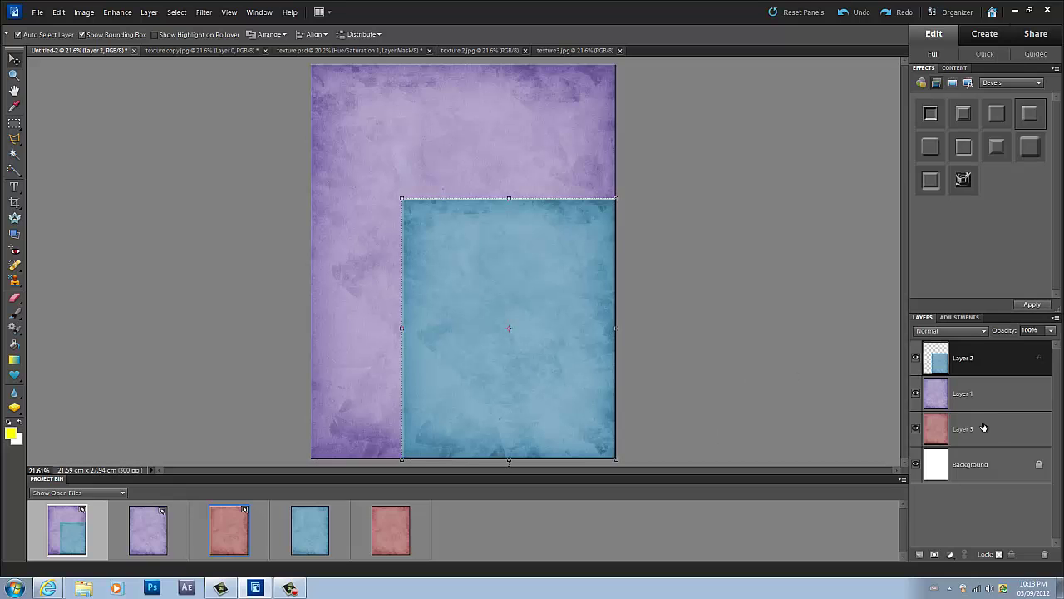
pyautogui.moveTo(984, 428); pyautogui.dragTo(975, 364)
# - Scale the red texture to about 54.1% width and 29.6% height and place it over the blue panel's upper-left corner
pyautogui.moveTo(383, 178); pyautogui.dragTo(330, 151)
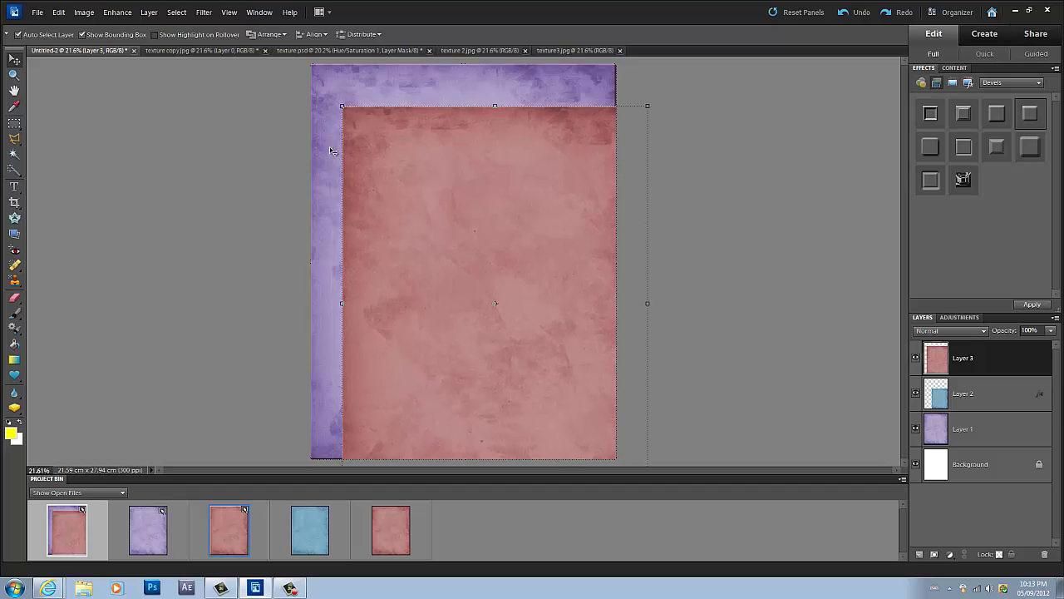
pyautogui.moveTo(341, 106); pyautogui.dragTo(405, 173)
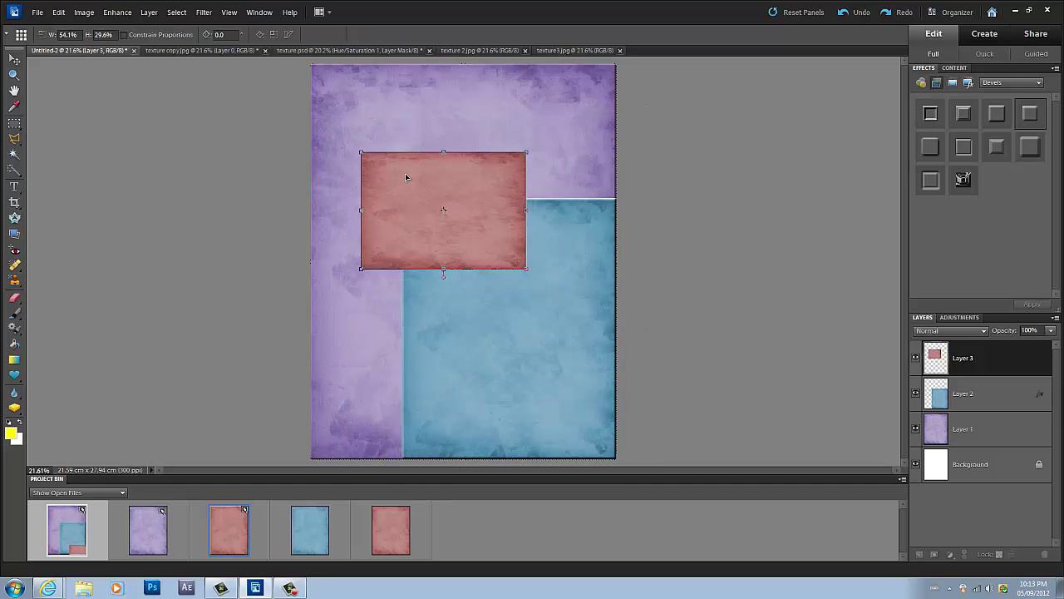
pyautogui.press('Return')
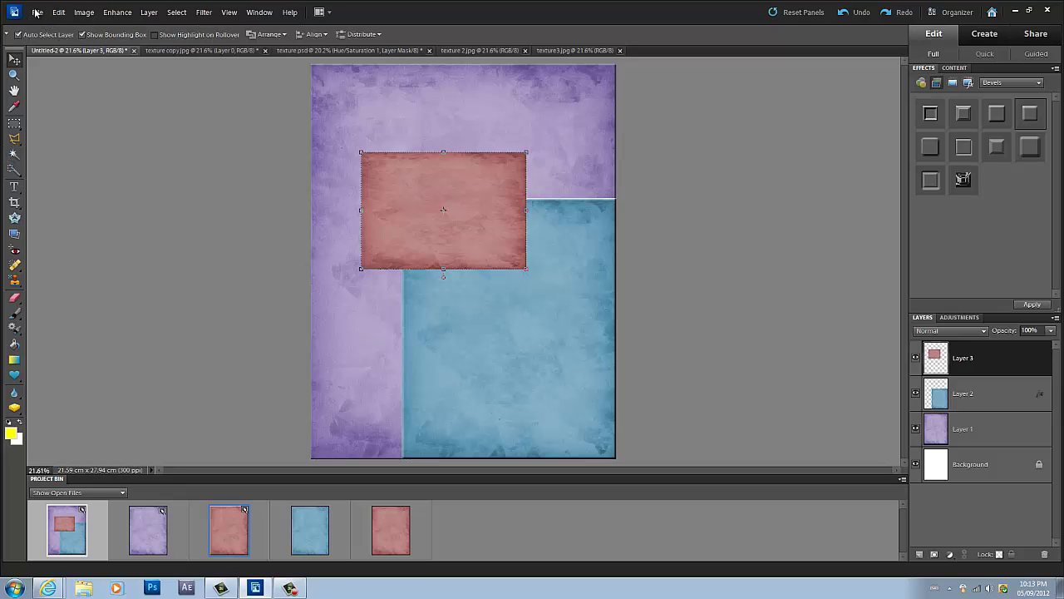
# - Close texture3.jpg, texture 2.jpg and texture.psd, discarding the changes to texture.psd
pyautogui.click(621, 50)
pyautogui.click(524, 50)
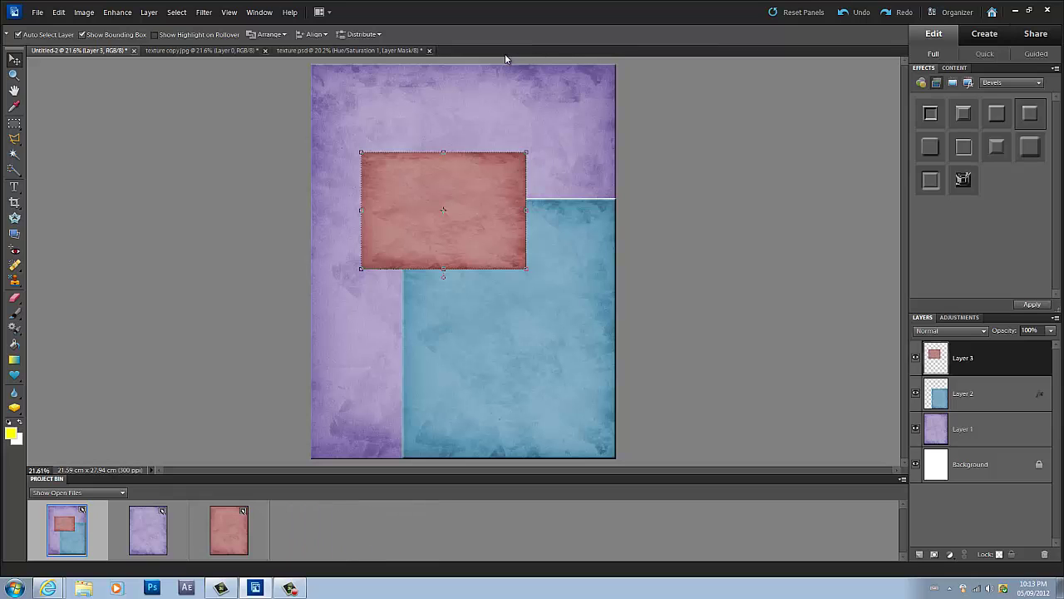
pyautogui.click(431, 50)
pyautogui.click(553, 216)
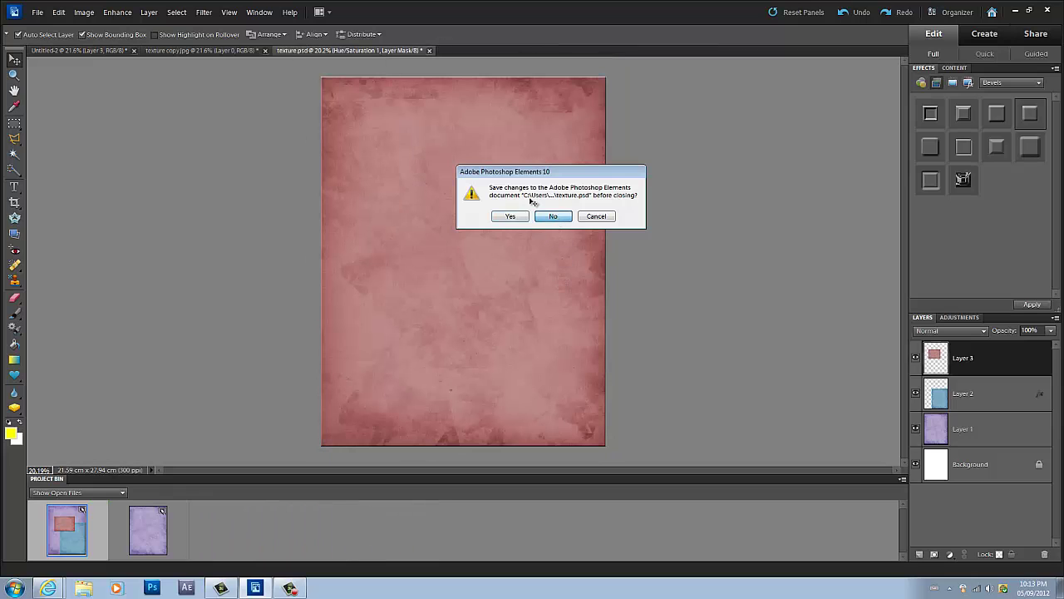
# - Close texture copy.jpg without saving its changes and open hockey1.jpg from My Pictures
pyautogui.click(264, 50)
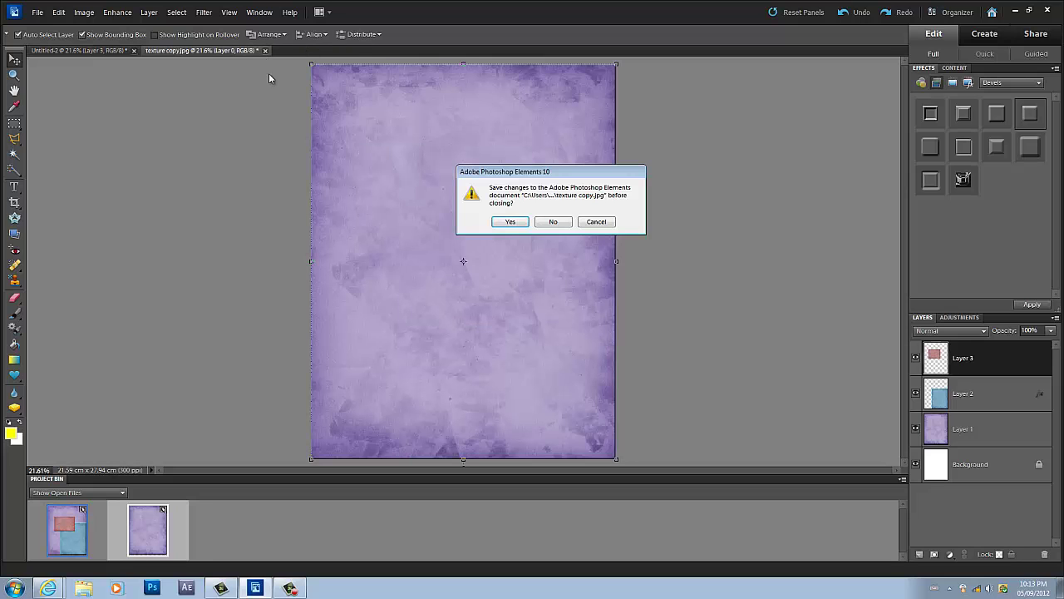
pyautogui.click(553, 222)
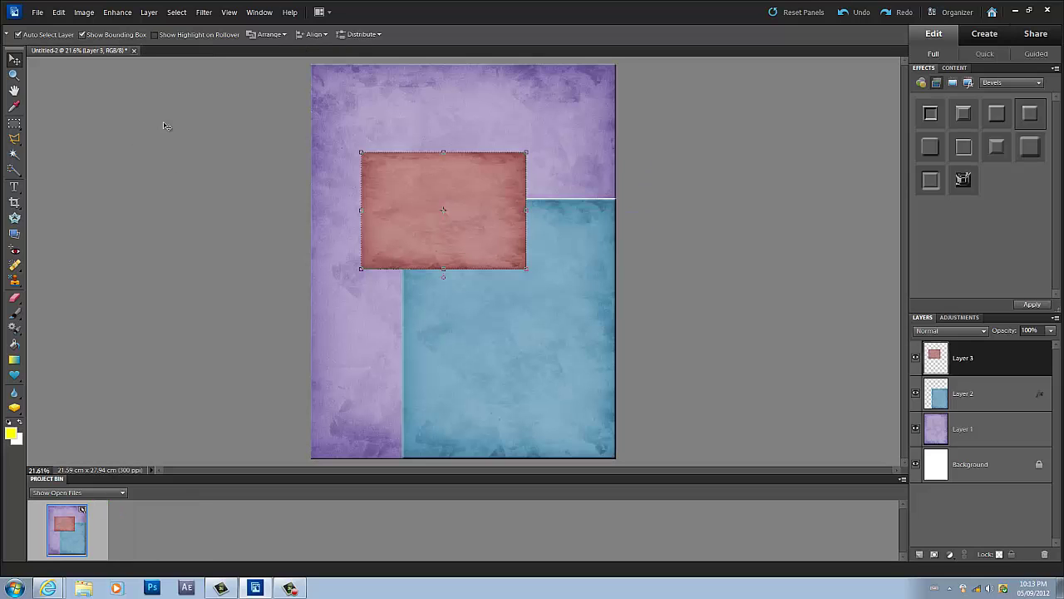
pyautogui.click(38, 12)
pyautogui.click(51, 35)
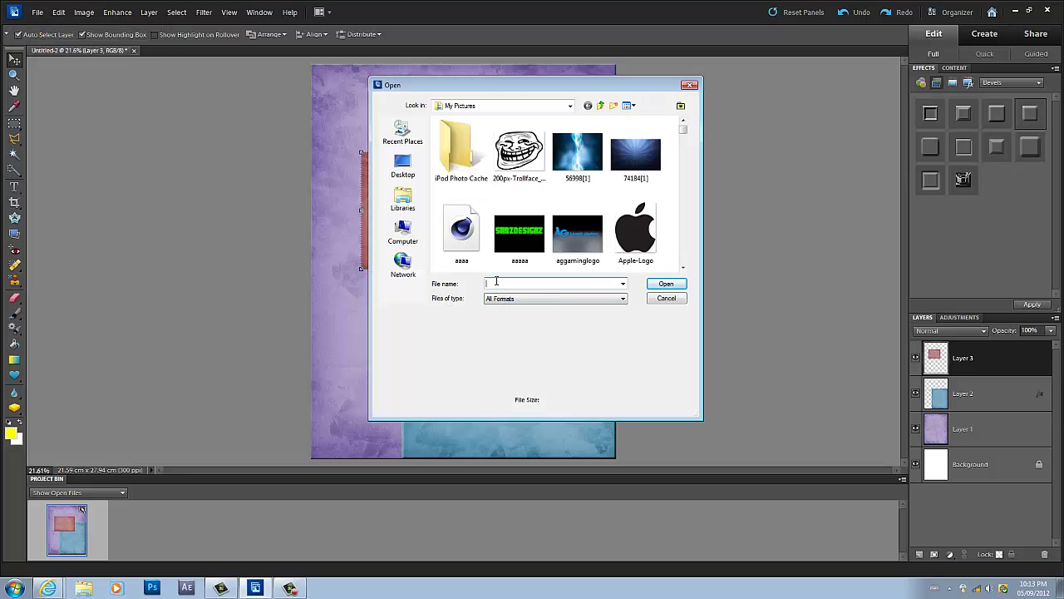
pyautogui.write('hock')
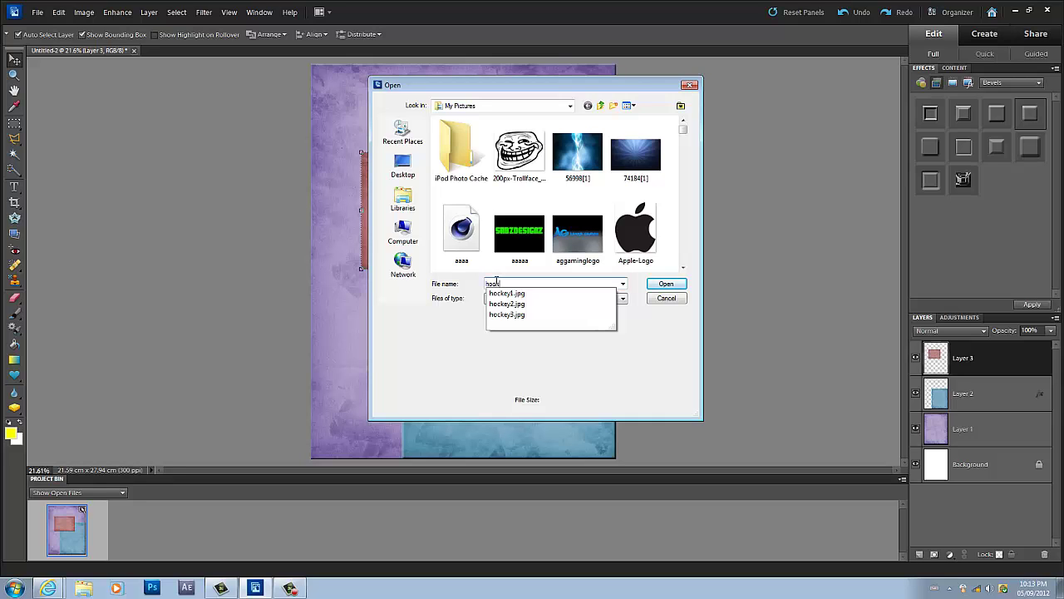
pyautogui.press('Down')
pyautogui.press('Return')
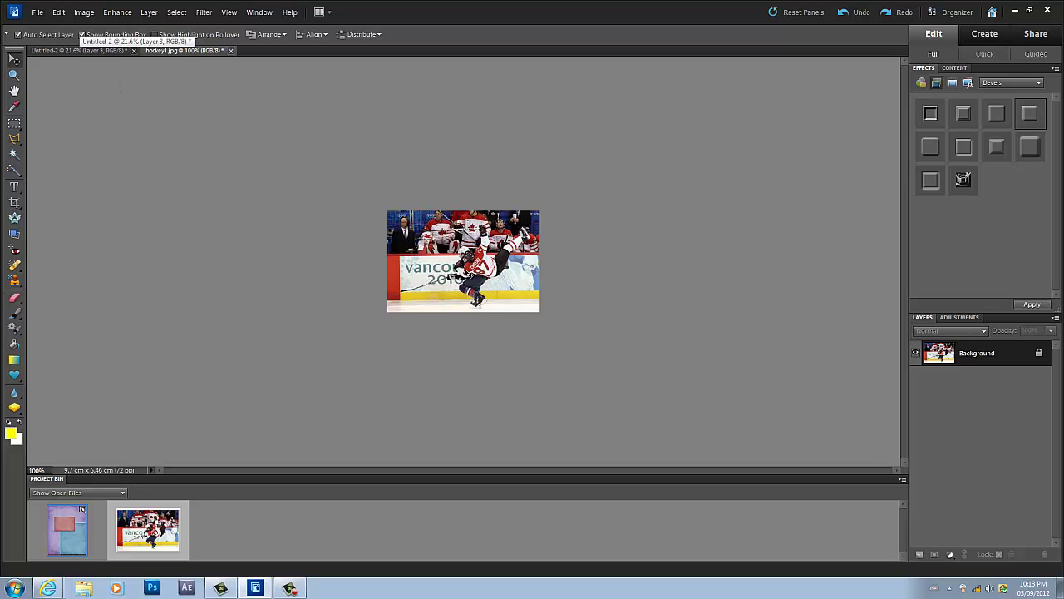
# - Shift the red panel in Untitled-2 left and slightly down, and bring the hockey1.jpg photo onto the panel's upper-left area
pyautogui.click(75, 50)
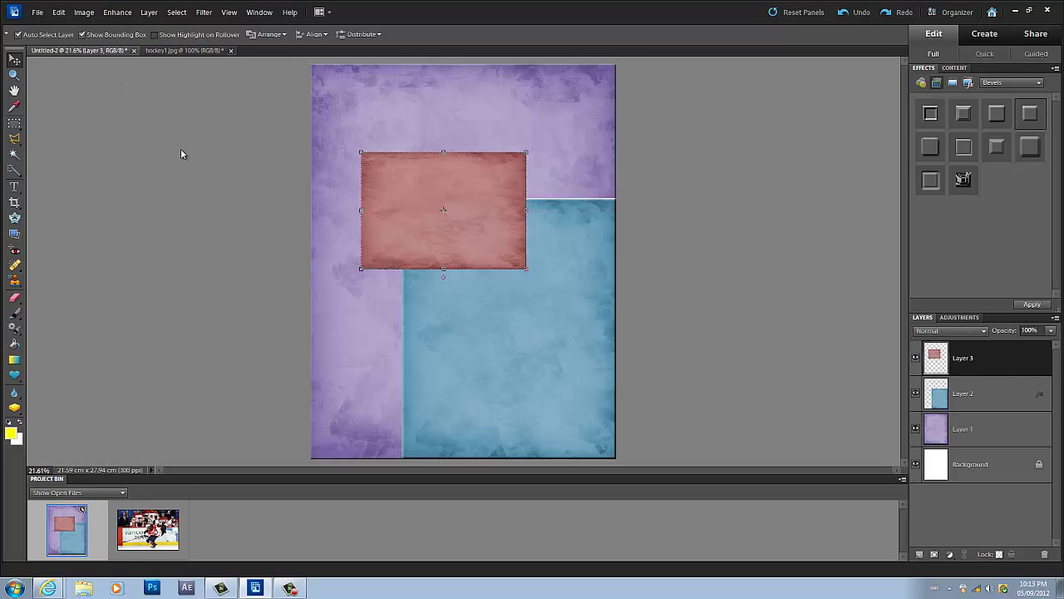
pyautogui.moveTo(433, 241); pyautogui.dragTo(399, 255)
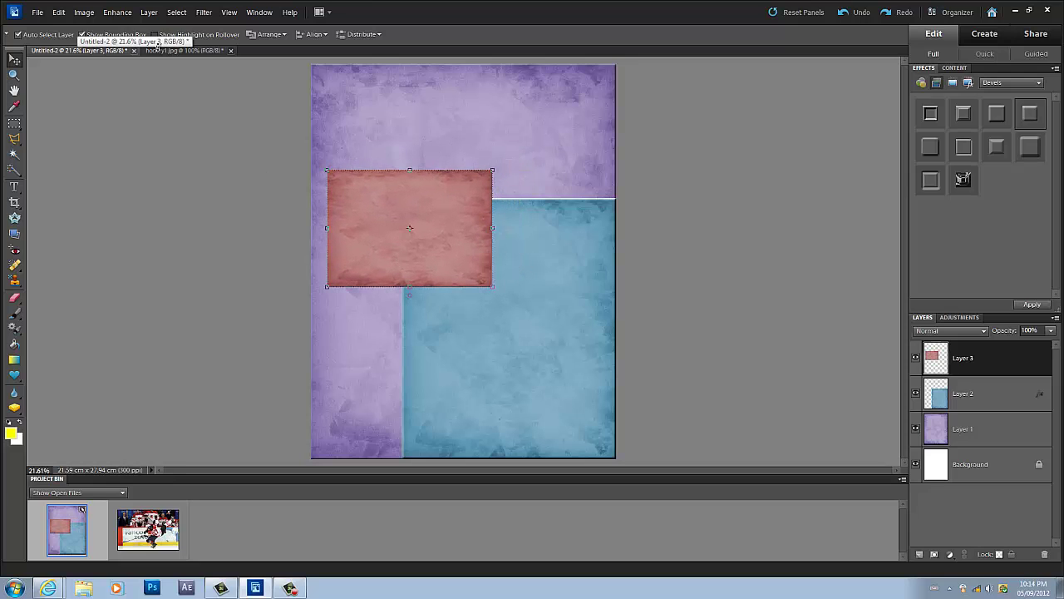
pyautogui.hotkey('ctrl', 'Tab')
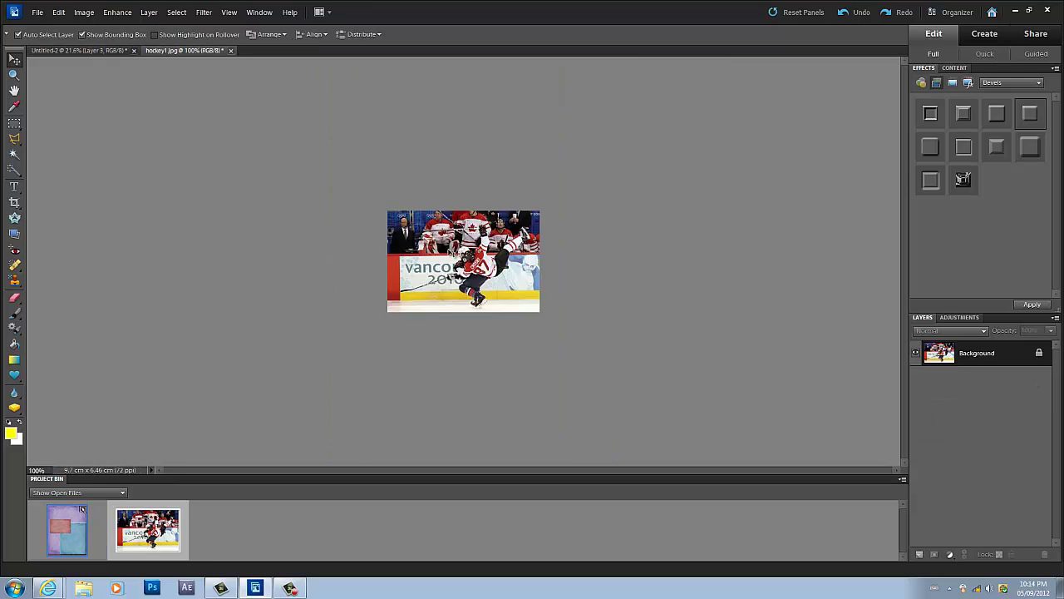
pyautogui.click(97, 51)
pyautogui.moveTo(376, 221); pyautogui.dragTo(357, 199)
pyautogui.press('capslock')
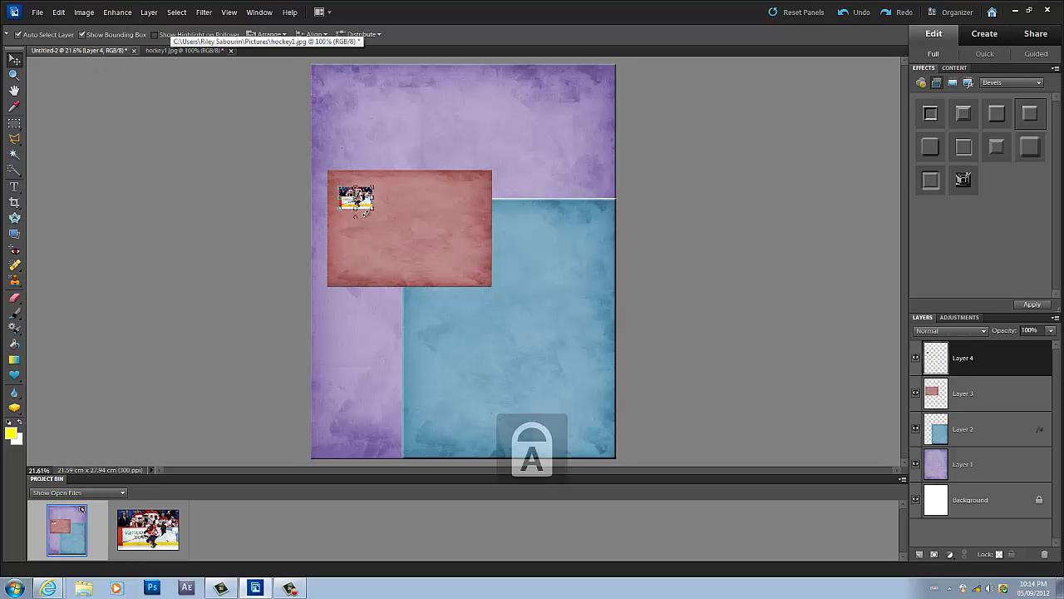
# - Enlarge the hockey photo over the red panel, finishing with a 109.3% width and 119.3% height stretch that leaves a narrow red border
pyautogui.click(373, 209)
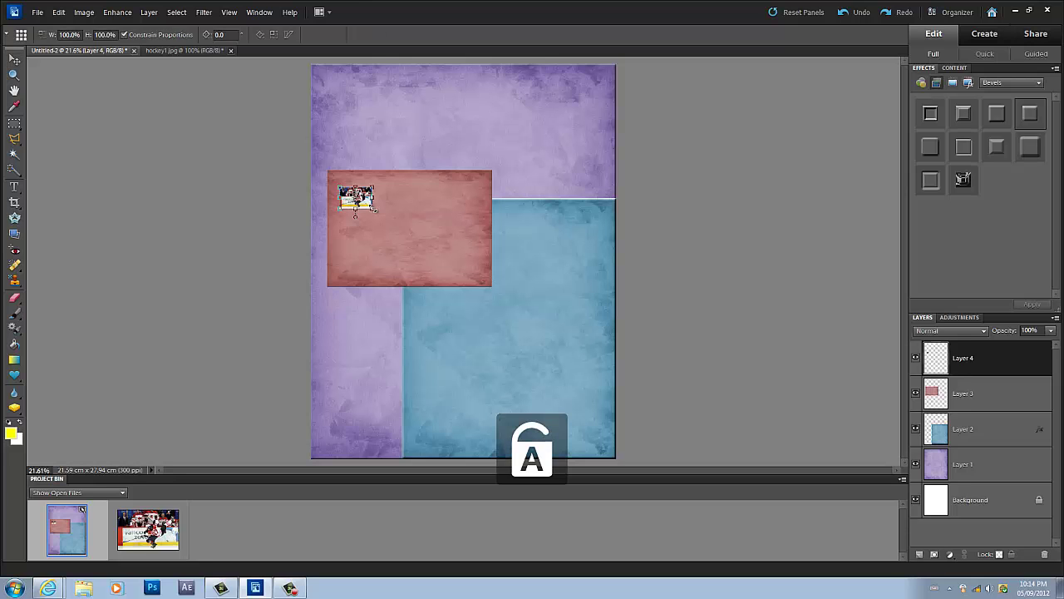
pyautogui.moveTo(374, 208); pyautogui.dragTo(476, 273)
pyautogui.click(455, 279)
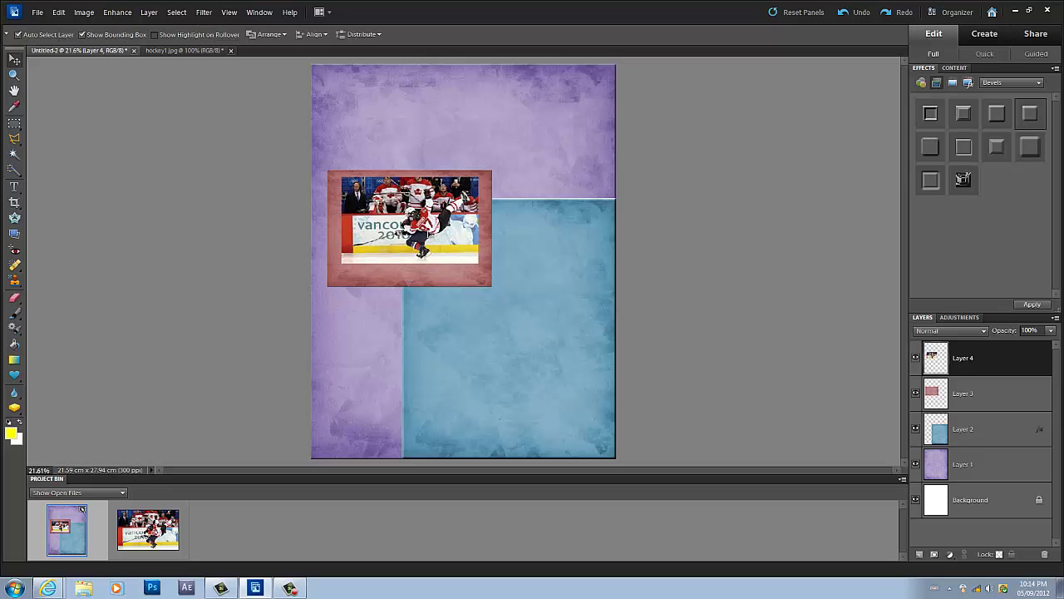
pyautogui.moveTo(431, 235); pyautogui.dragTo(425, 234)
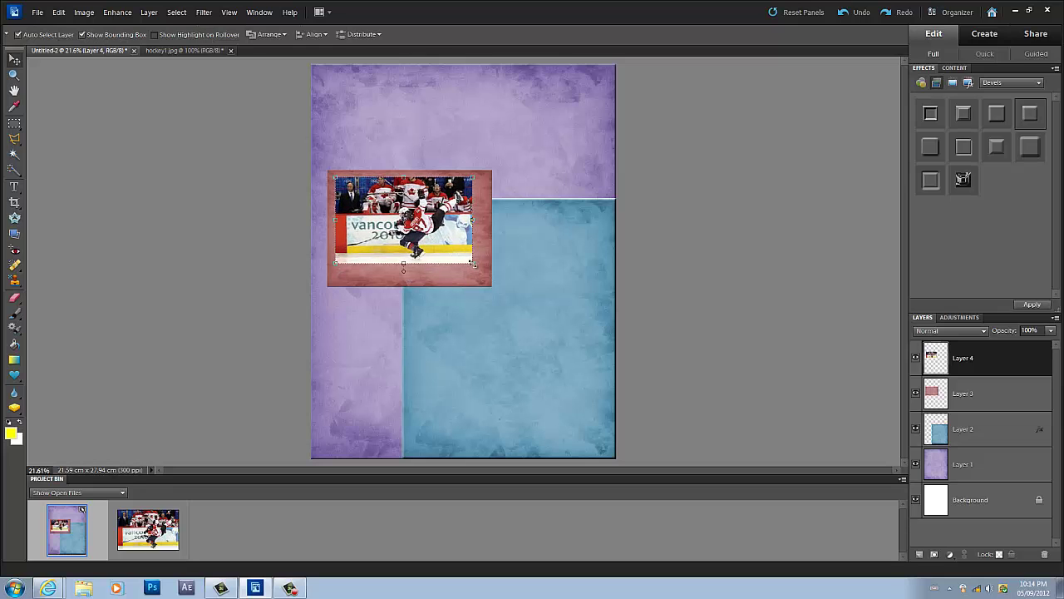
pyautogui.moveTo(474, 264); pyautogui.dragTo(485, 281)
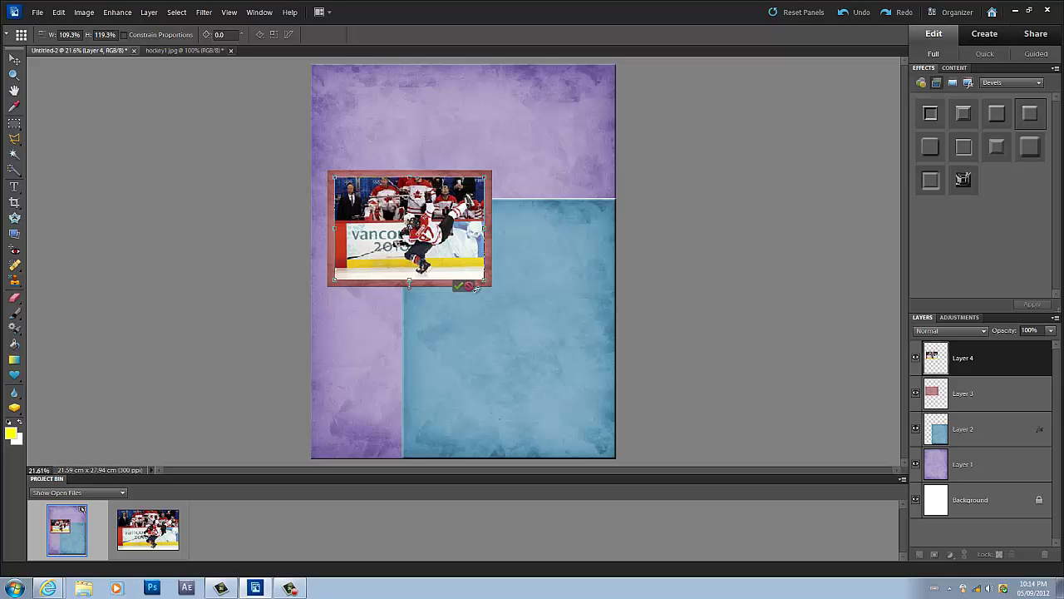
pyautogui.click(459, 286)
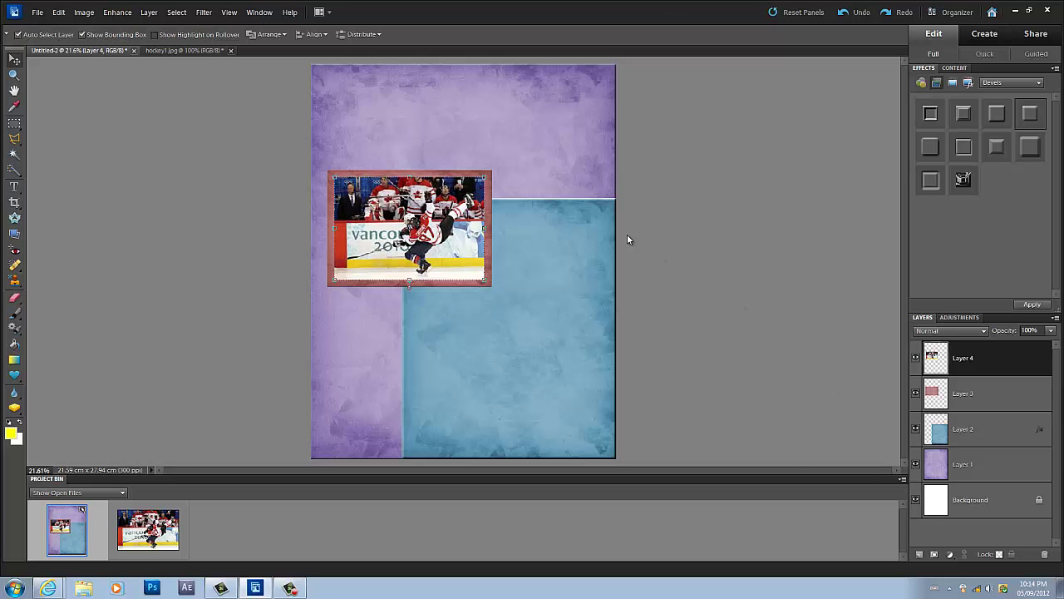
# - Scale the hockey photo to 85.6% width and 84.4% height, and shrink the red Layer 3 to 86.9% by 87.2% around it
pyautogui.moveTo(485, 282); pyautogui.dragTo(465, 266)
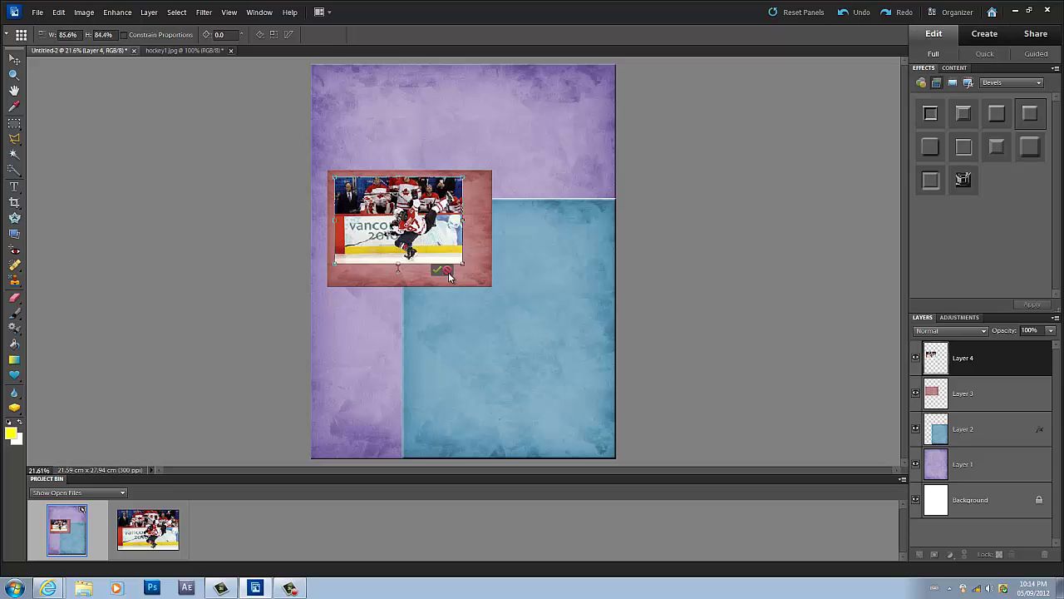
pyautogui.press('Return')
pyautogui.click(998, 394)
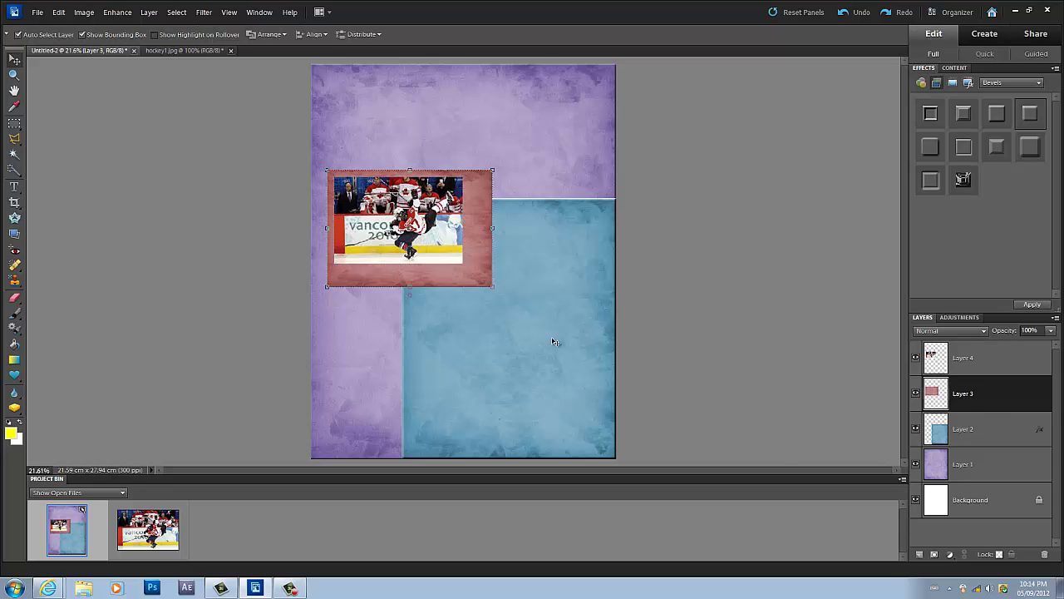
pyautogui.moveTo(491, 285); pyautogui.dragTo(467, 271)
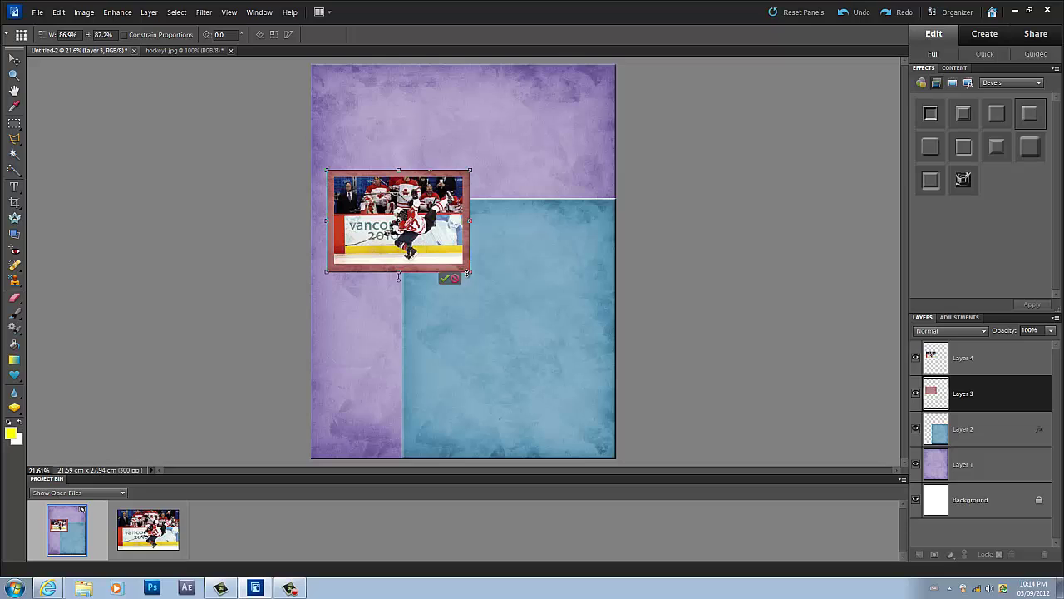
pyautogui.press('Up')
pyautogui.press('Down')
pyautogui.press('Return')
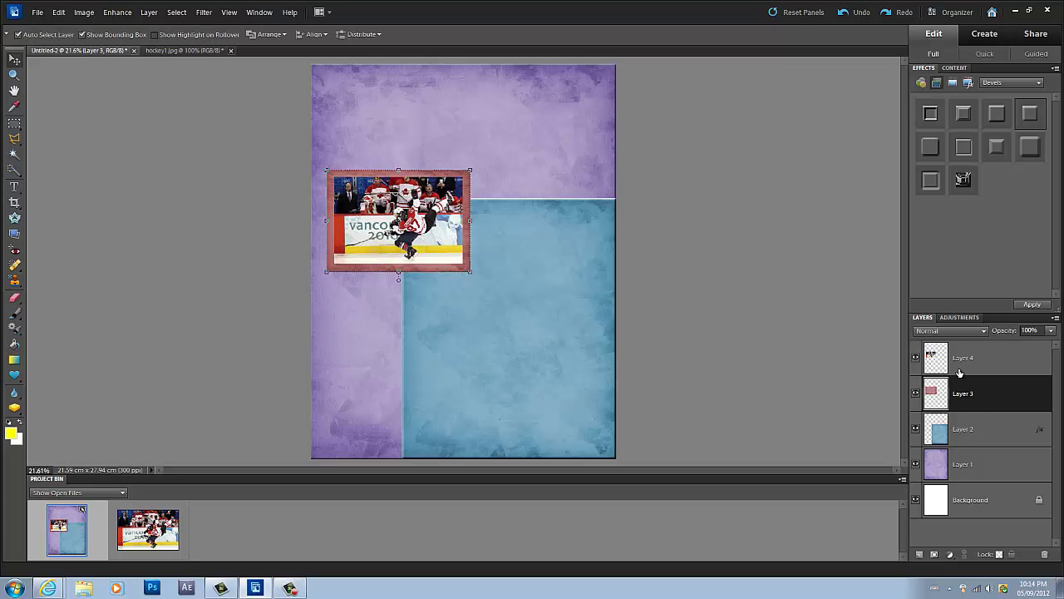
# - Apply the selected bevel style to the red panel on Layer 3 and to the hockey photo on Layer 4
pyautogui.click(993, 509)
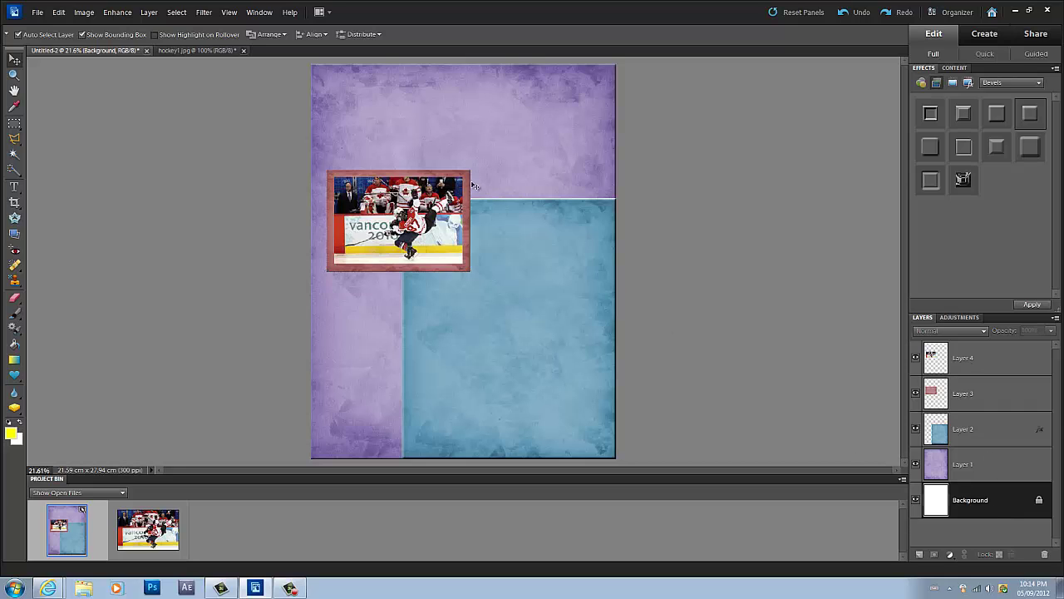
pyautogui.click(979, 384)
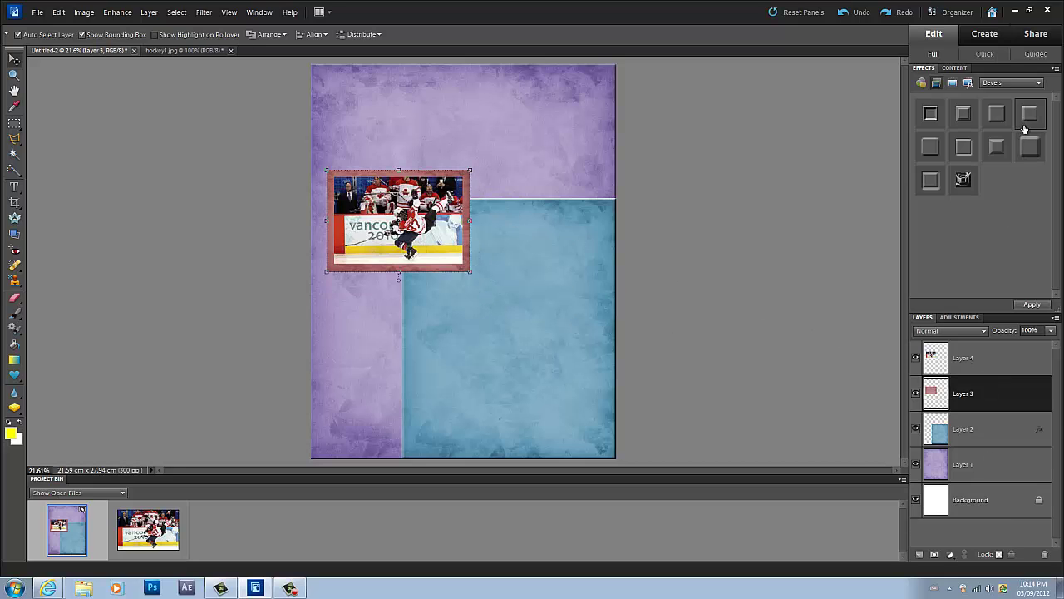
pyautogui.click(1032, 304)
pyautogui.click(965, 362)
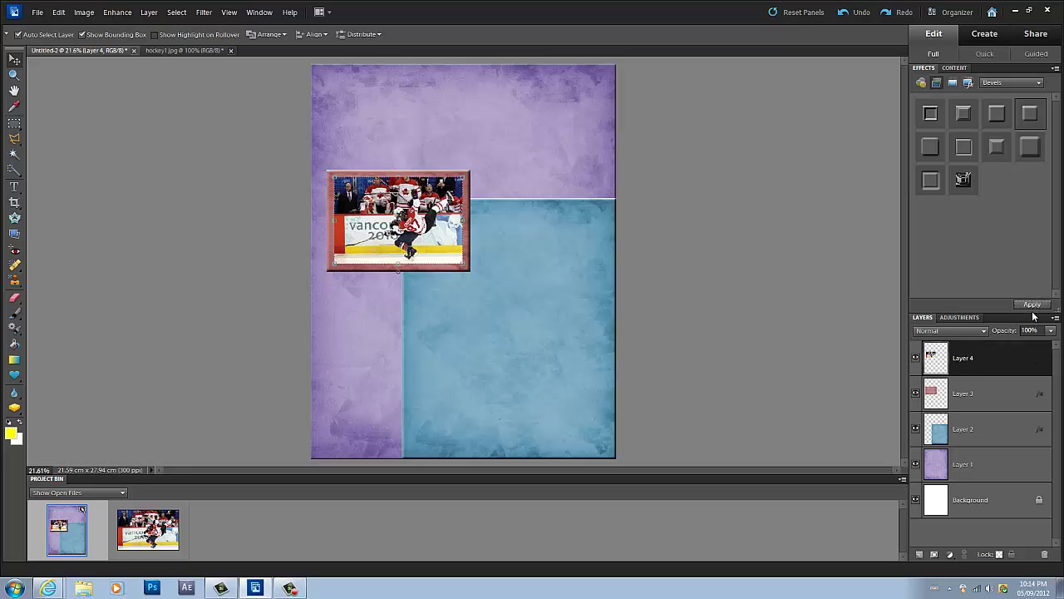
pyautogui.click(1024, 305)
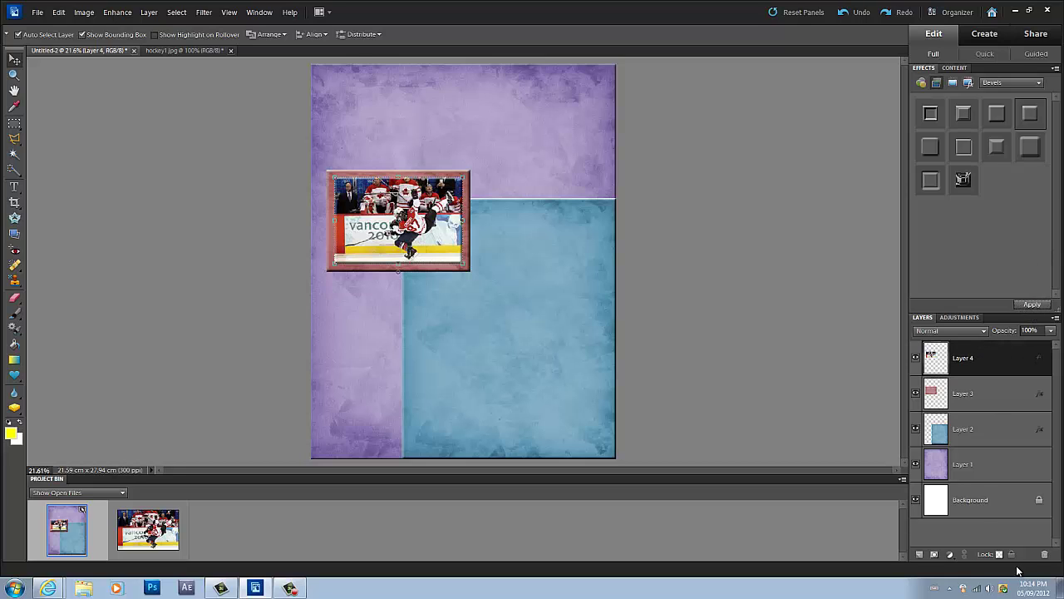
pyautogui.click(996, 514)
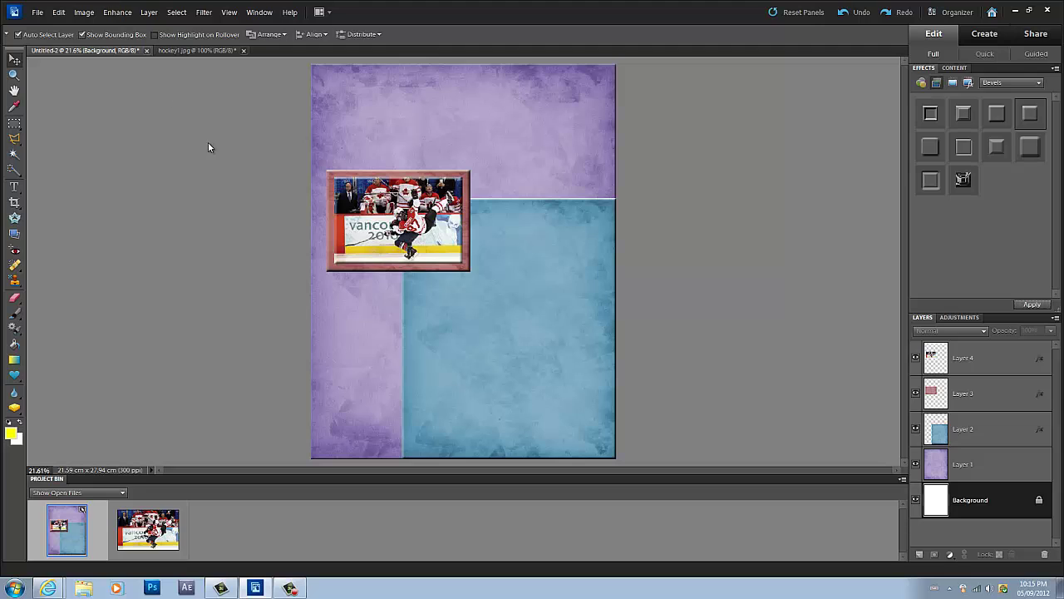
# - Duplicate the red panel's Layer 3 and move the copy onto the lower part of the blue panel
pyautogui.click(977, 393)
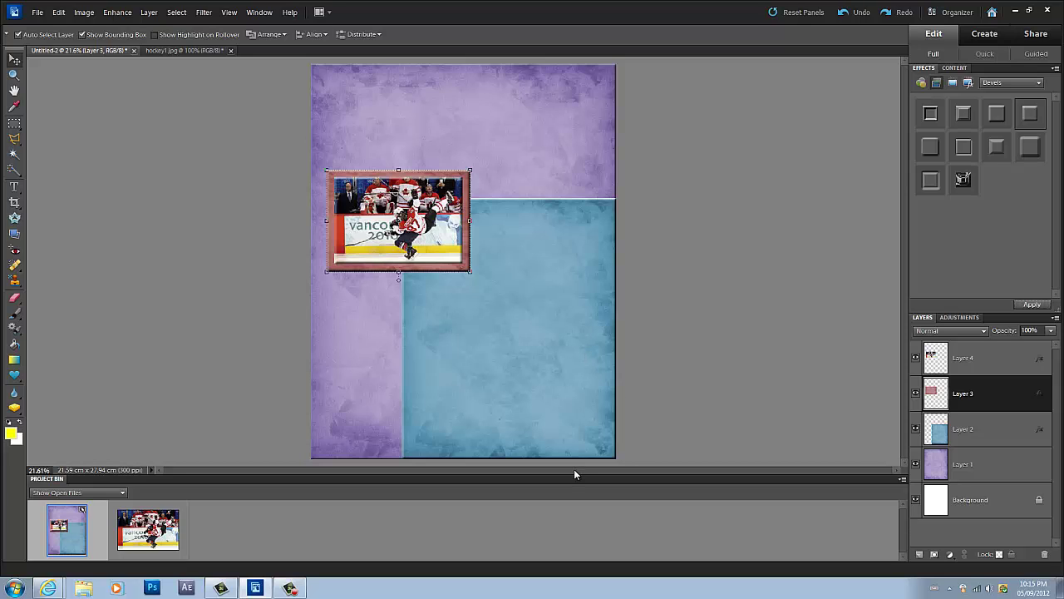
pyautogui.hotkey('ctrl', 'j')
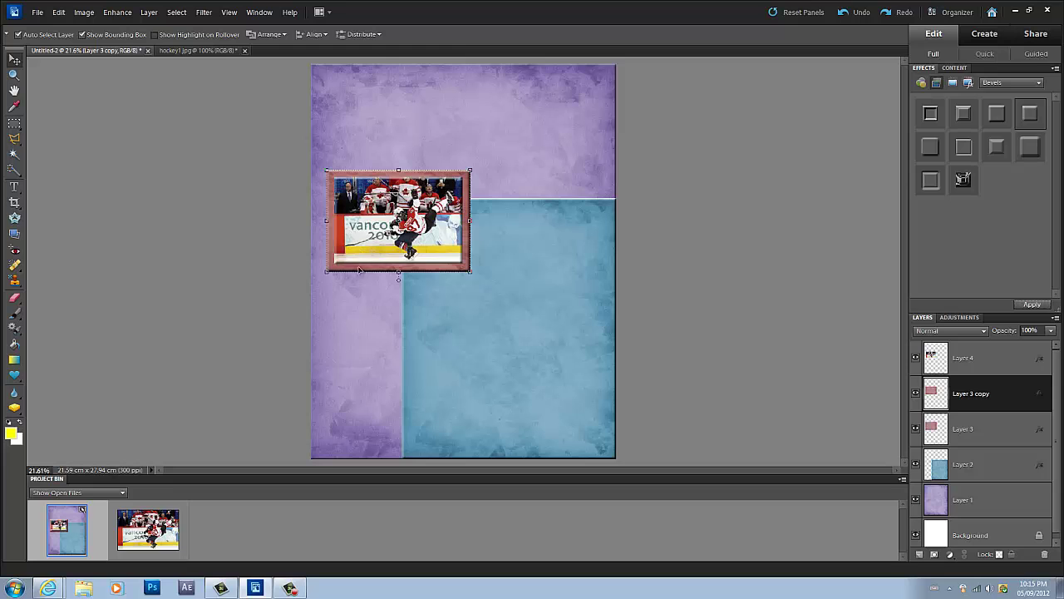
pyautogui.moveTo(359, 270); pyautogui.dragTo(470, 405)
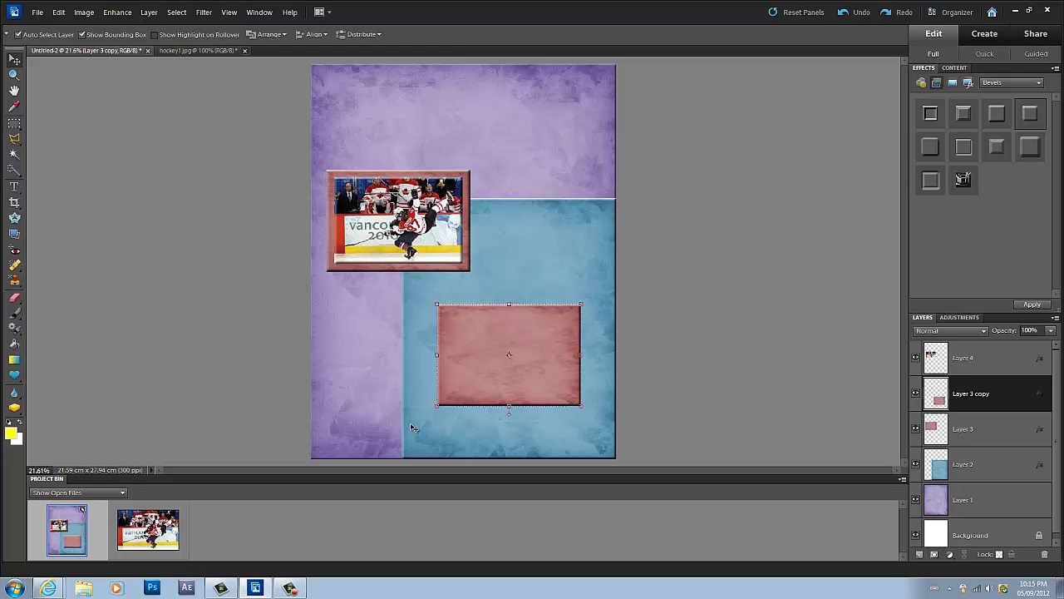
# - Open hockey2.jpg from My Pictures
pyautogui.click(37, 12)
pyautogui.click(50, 34)
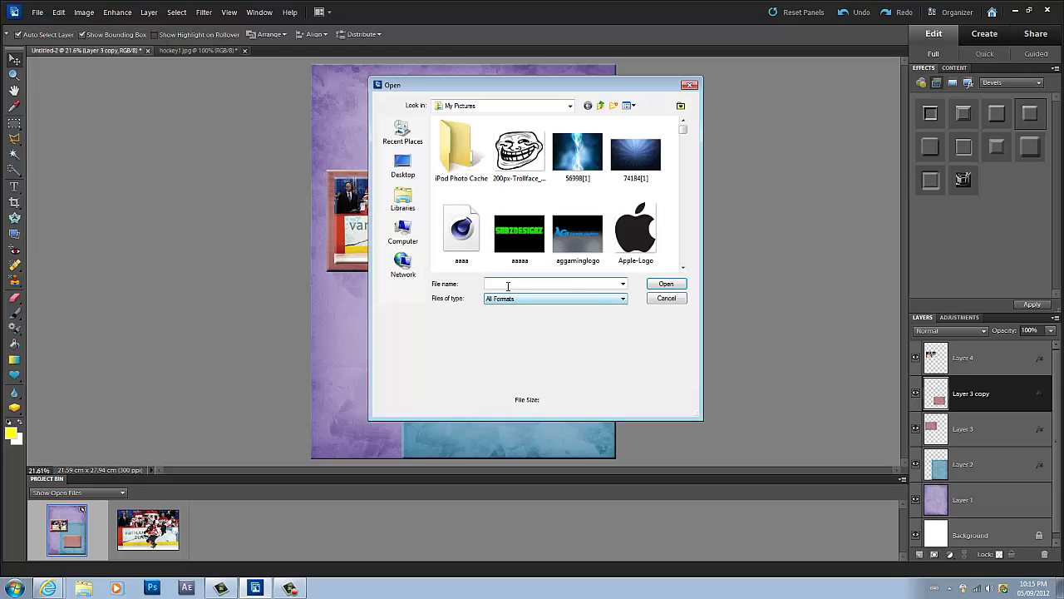
pyautogui.write('hockey')
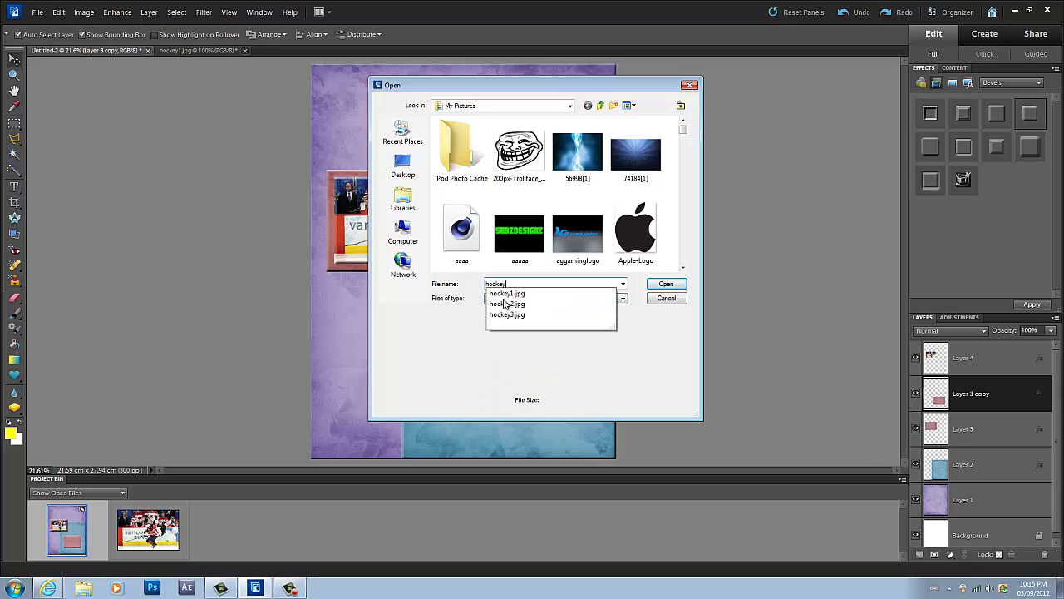
pyautogui.write('2')
pyautogui.press('Return')
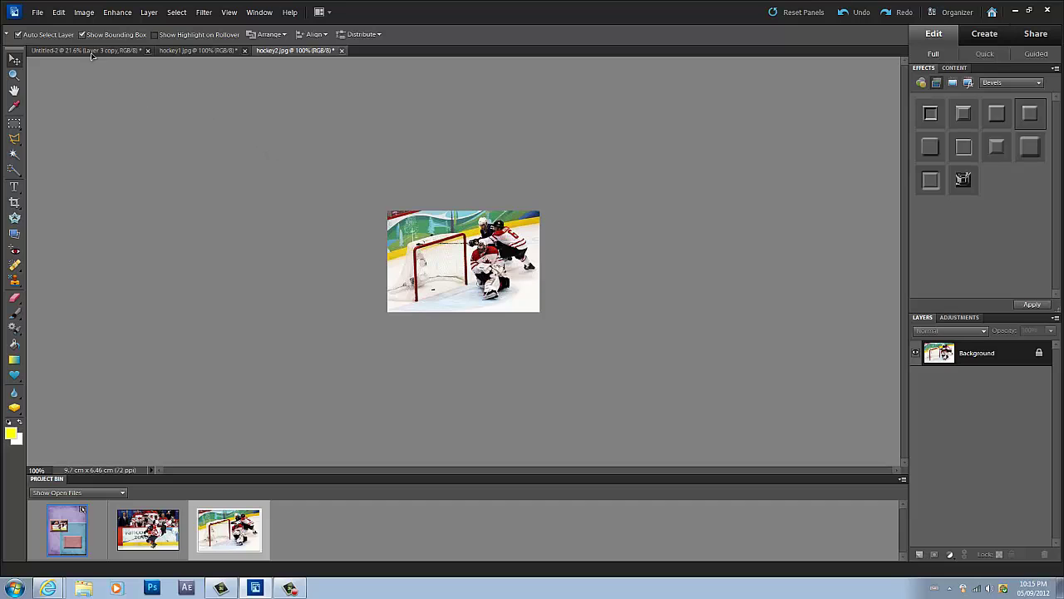
# - Bring the hockey2.jpg photo into Untitled-2 at the blue panel's left edge, and shift the lower red panel slightly right and up
pyautogui.moveTo(88, 53); pyautogui.dragTo(486, 356)
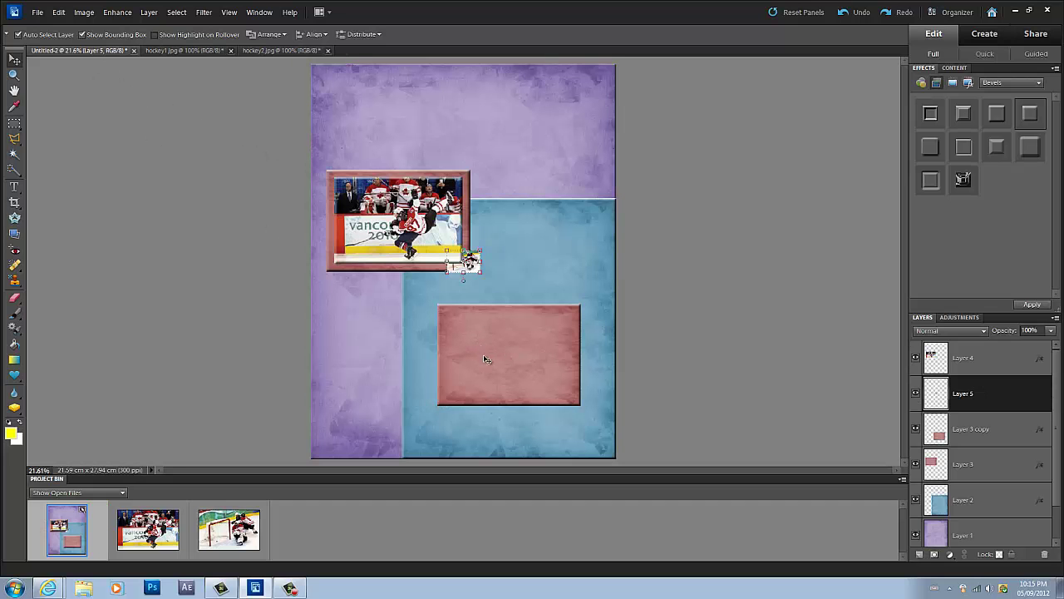
pyautogui.moveTo(456, 265); pyautogui.dragTo(414, 348)
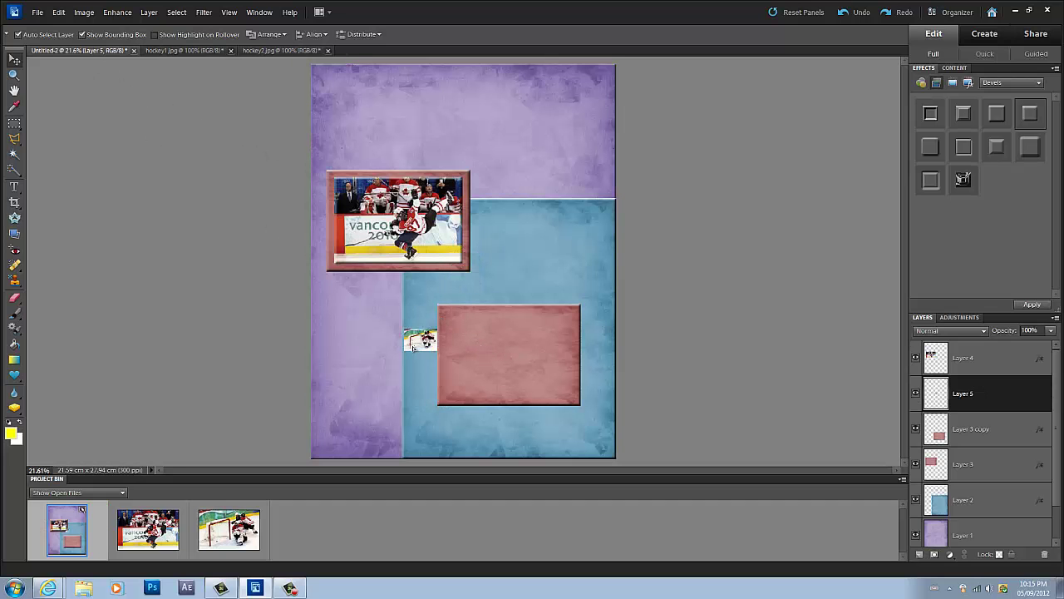
pyautogui.moveTo(475, 371); pyautogui.dragTo(497, 366)
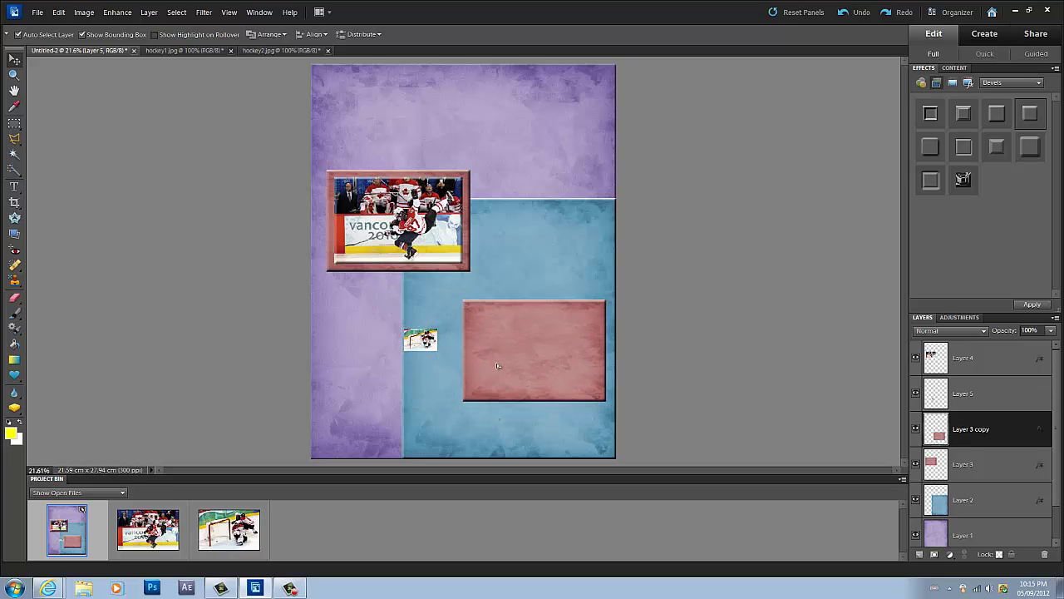
# - Open scrapebook.psd from the school folder's Graphic Tech subfolder, examine its framed-photo layout as a reference, and return to Untitled-2
pyautogui.click(37, 12)
pyautogui.click(41, 31)
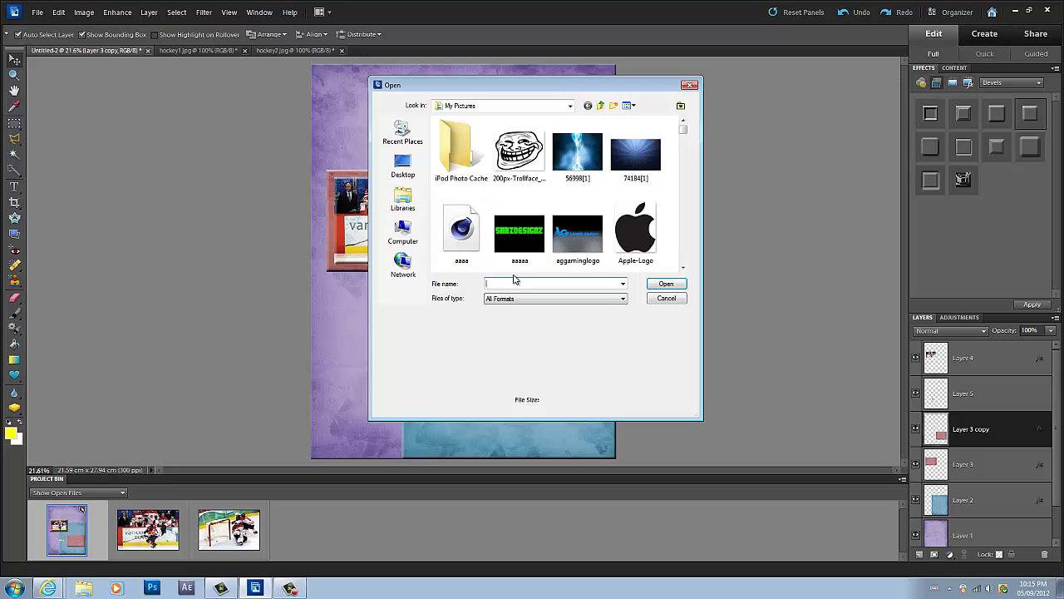
pyautogui.click(402, 233)
pyautogui.doubleClick(453, 241)
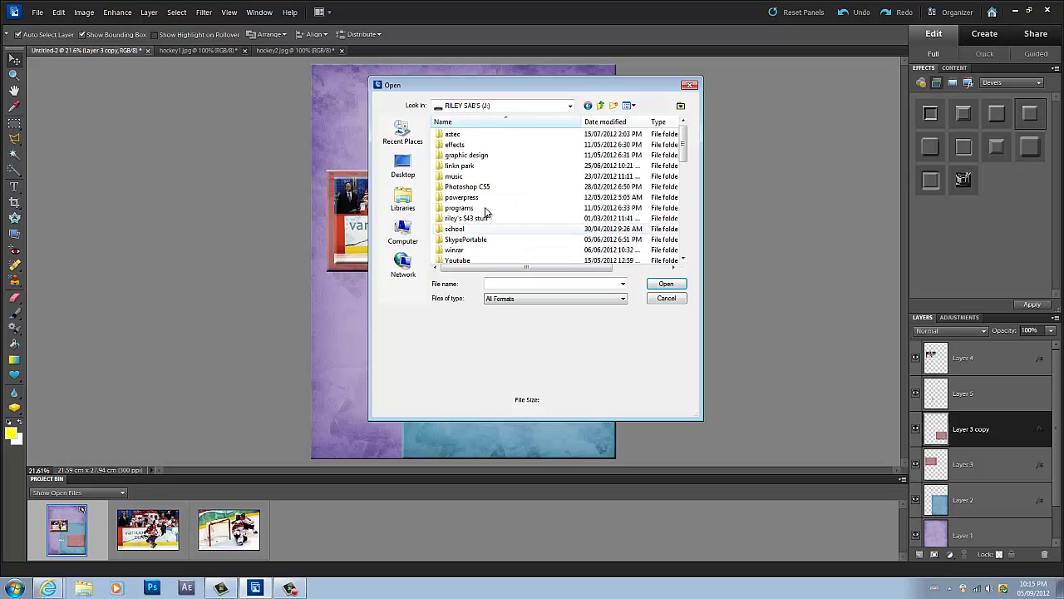
pyautogui.doubleClick(456, 229)
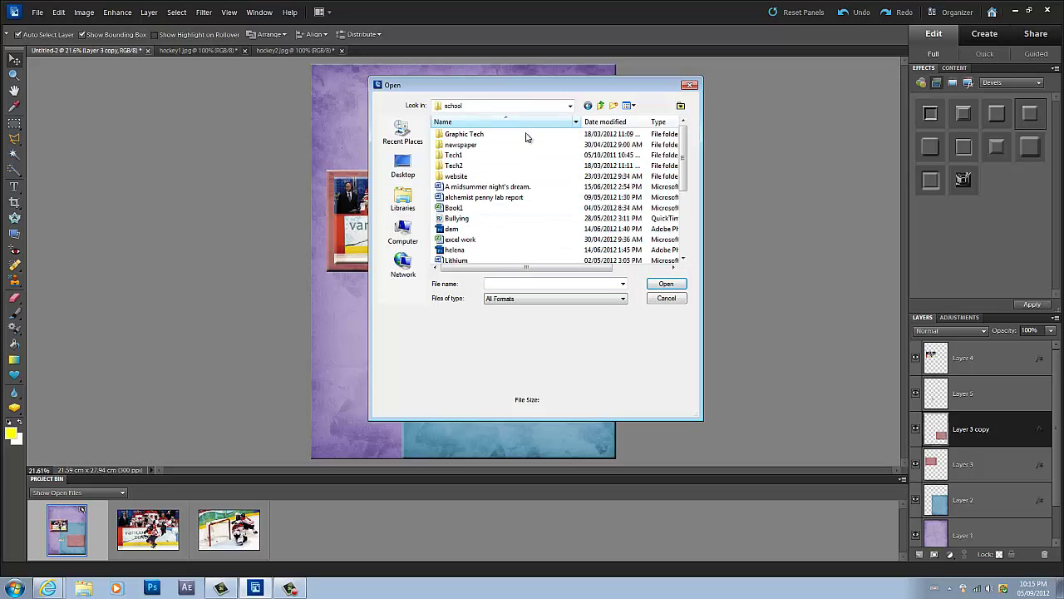
pyautogui.doubleClick(466, 134)
pyautogui.doubleClick(466, 171)
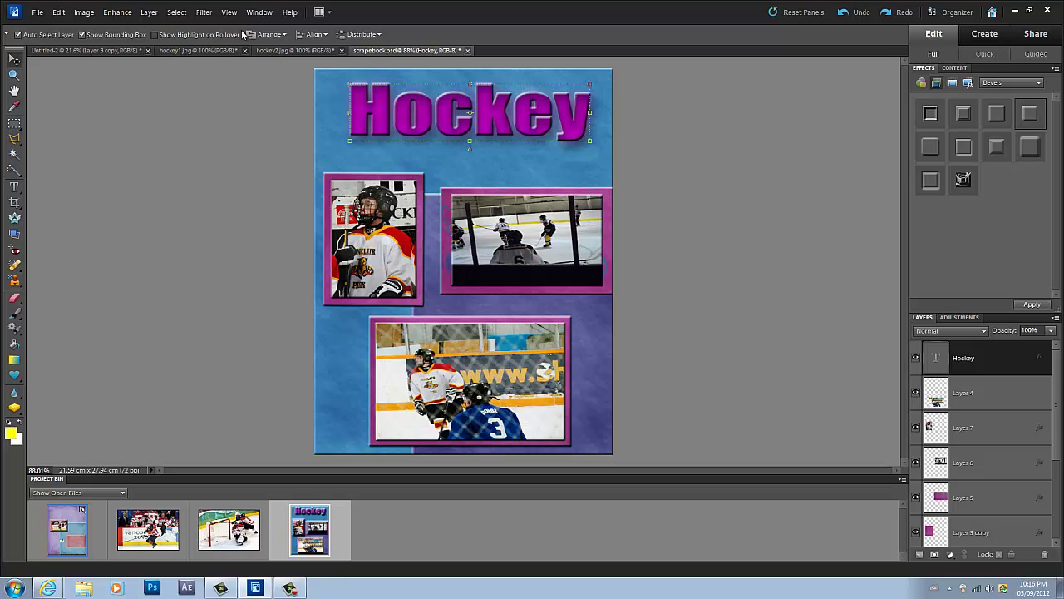
pyautogui.click(277, 52)
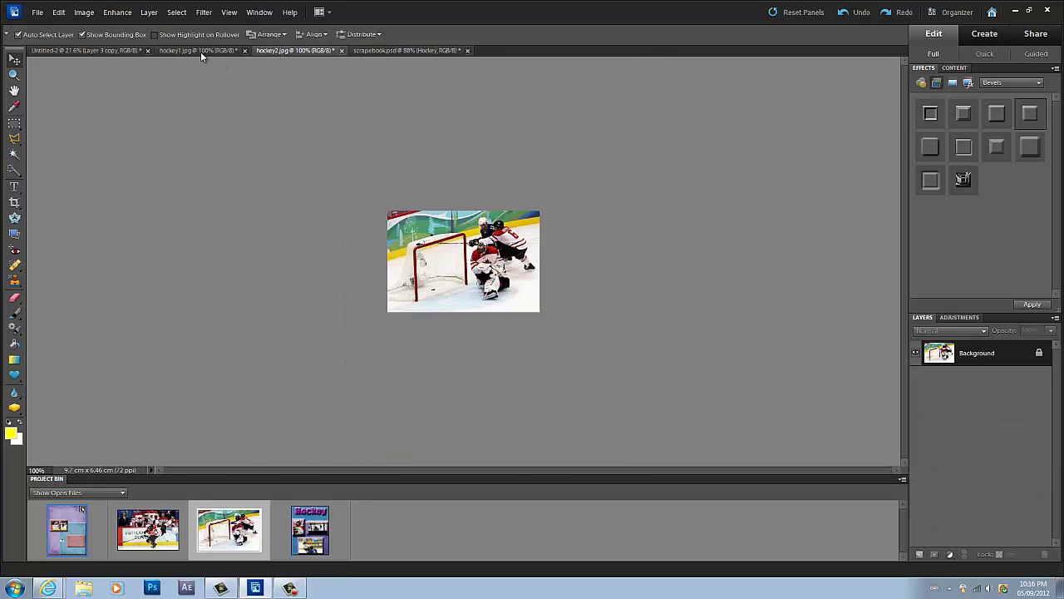
pyautogui.click(201, 52)
pyautogui.click(279, 52)
pyautogui.click(50, 52)
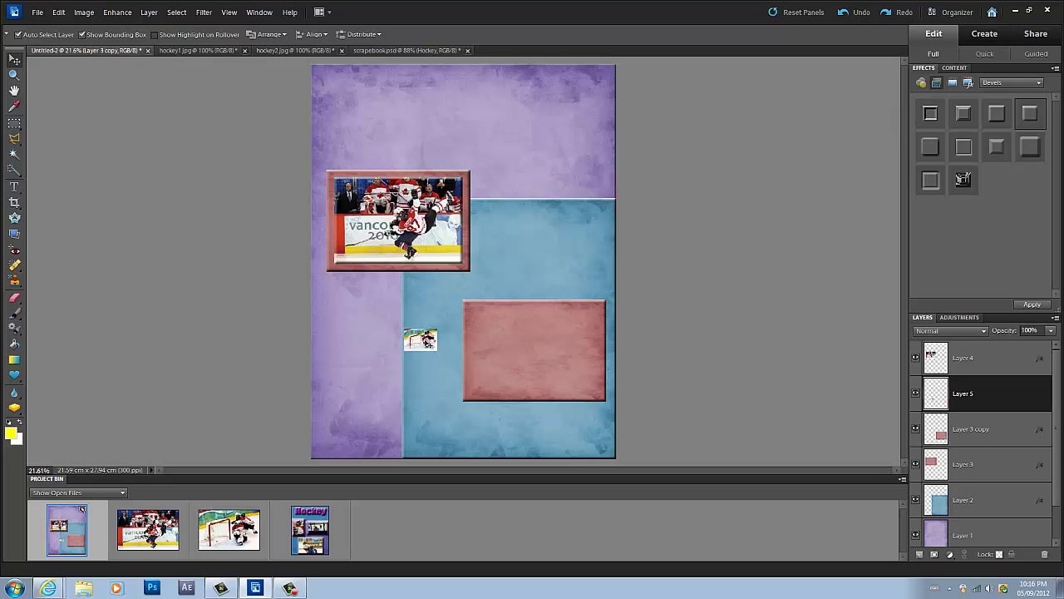
# - Move the small hockey2 photo and lower red panel toward the page's lower centre, and enlarge the panel to 140.9% wide and 122.3% high
pyautogui.moveTo(428, 342); pyautogui.dragTo(454, 381)
pyautogui.moveTo(531, 374); pyautogui.dragTo(426, 403)
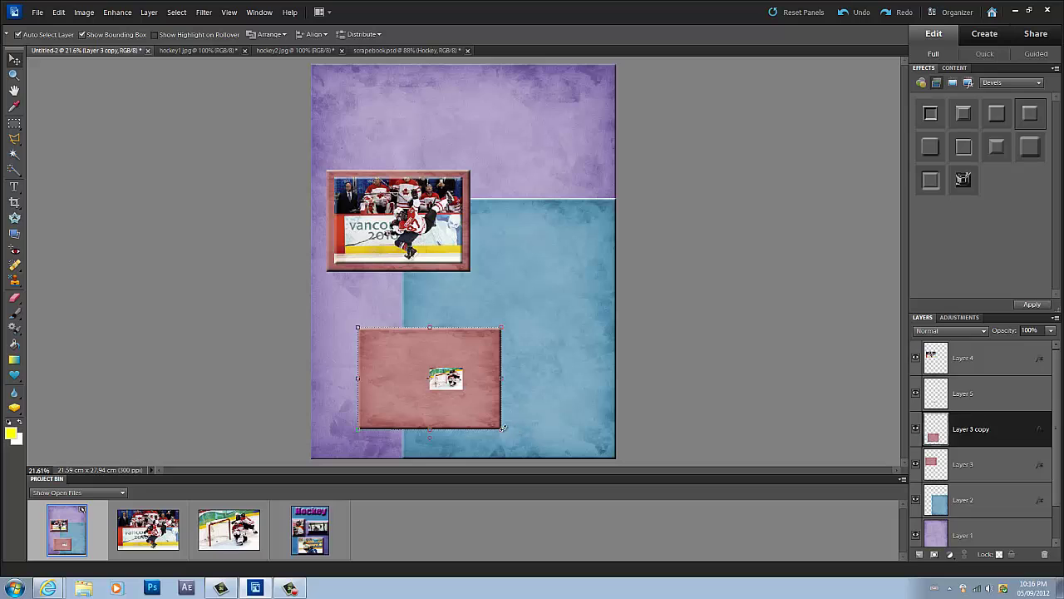
pyautogui.moveTo(500, 430); pyautogui.dragTo(560, 452)
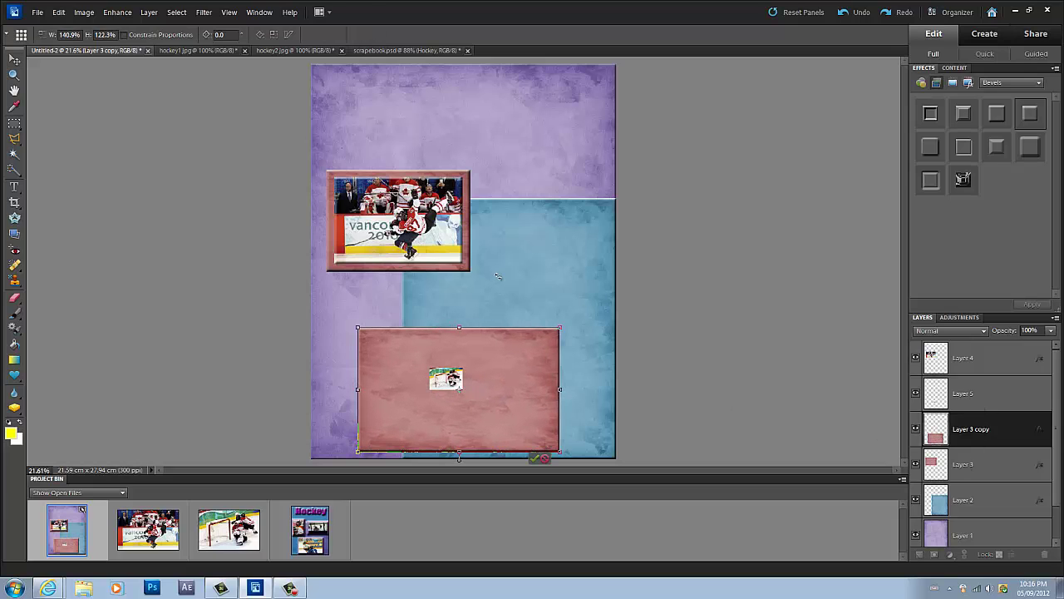
pyautogui.moveTo(456, 403)
pyautogui.mouseDown()
pyautogui.moveTo(451, 387)
pyautogui.moveTo(460, 392)
pyautogui.mouseUp()
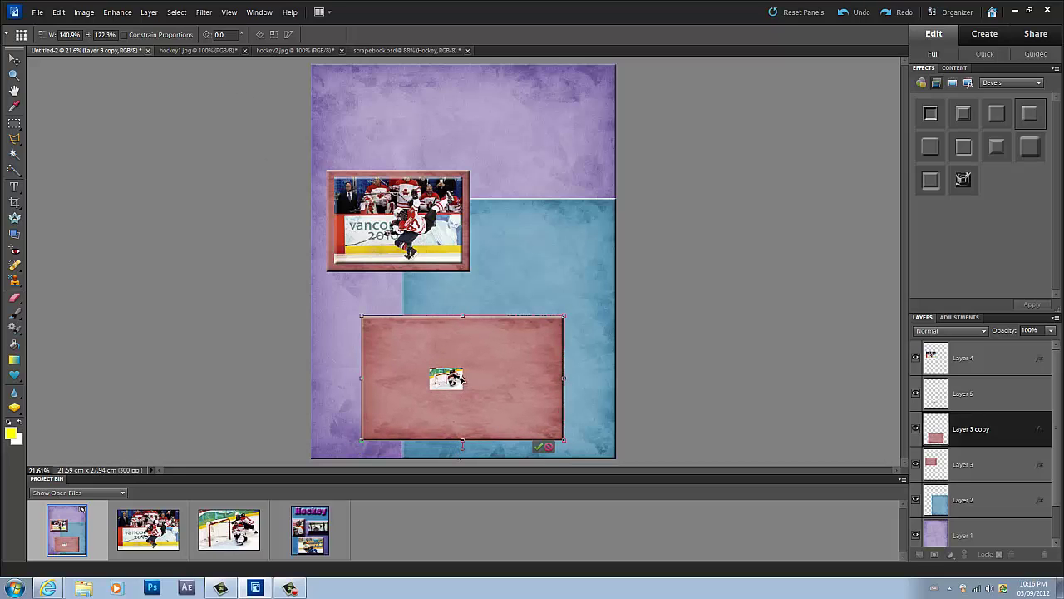
pyautogui.click(539, 446)
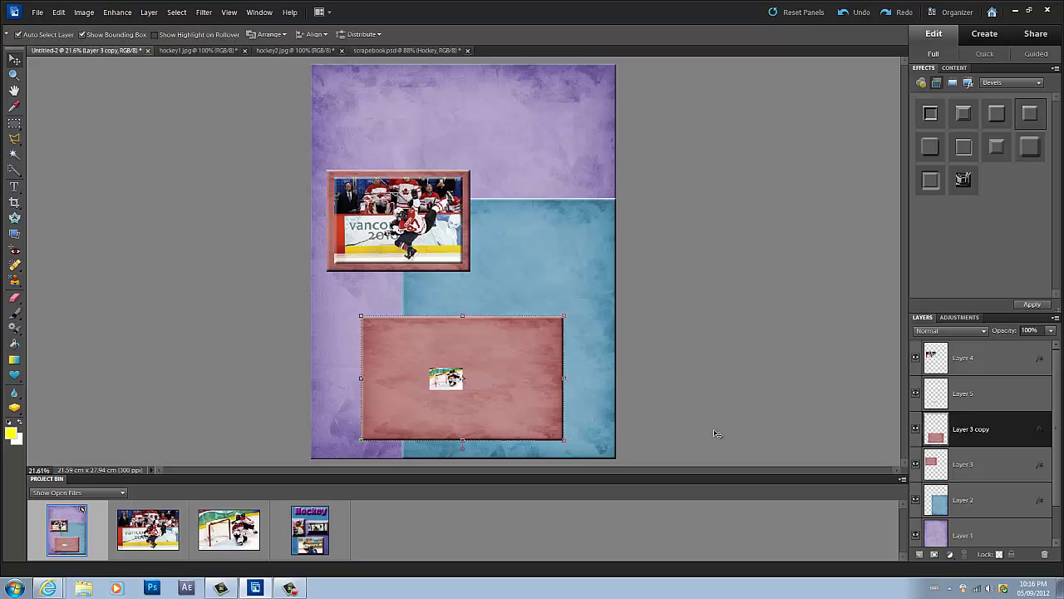
# - Enlarge the hockey2 photo on Layer 5 to 564.5% wide and 489.5% high, centred inside the lower red panel with an even border
pyautogui.click(990, 394)
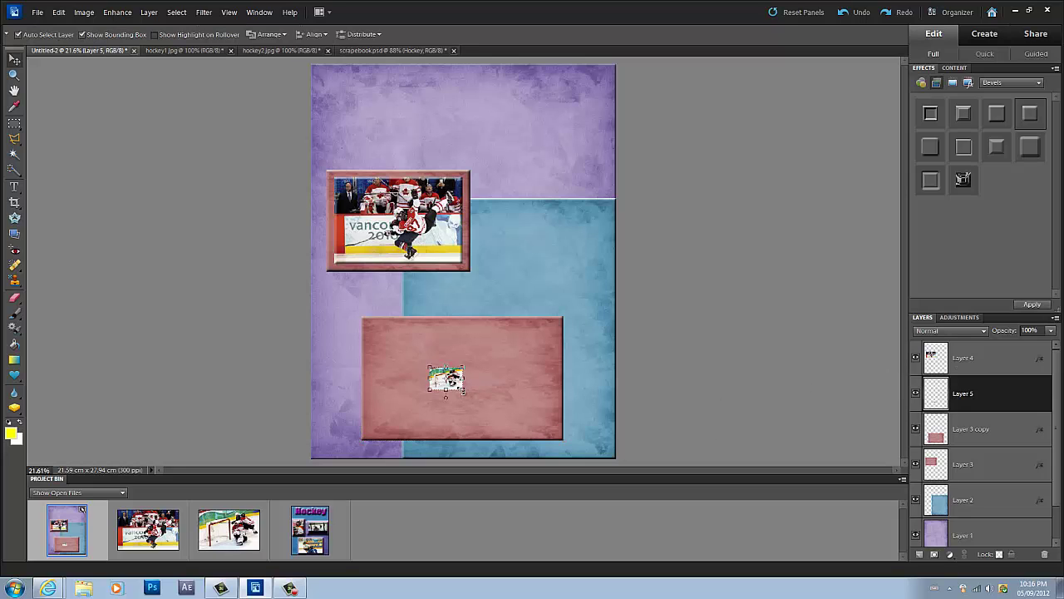
pyautogui.moveTo(446, 381); pyautogui.dragTo(555, 434)
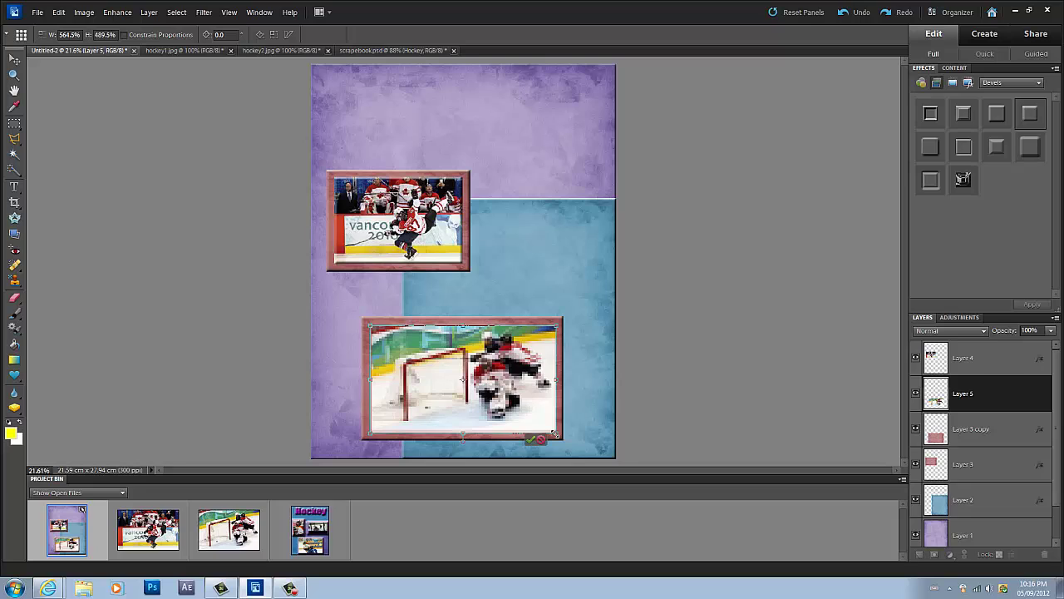
pyautogui.press('Return')
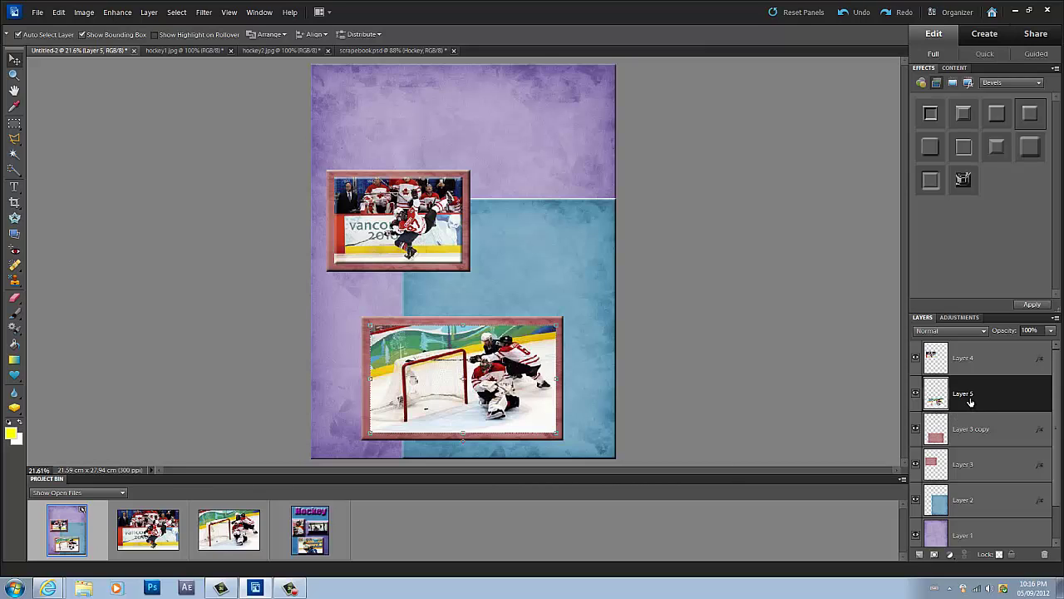
# - Apply the selected bevel style to the lower hockey photo on Layer 5
pyautogui.click(966, 364)
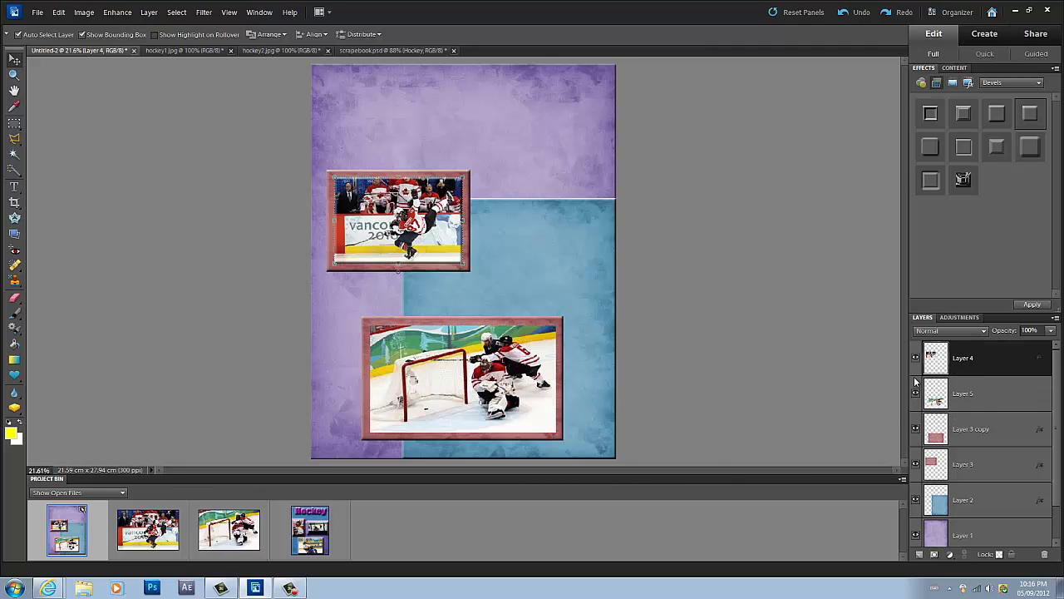
pyautogui.click(976, 403)
pyautogui.click(978, 439)
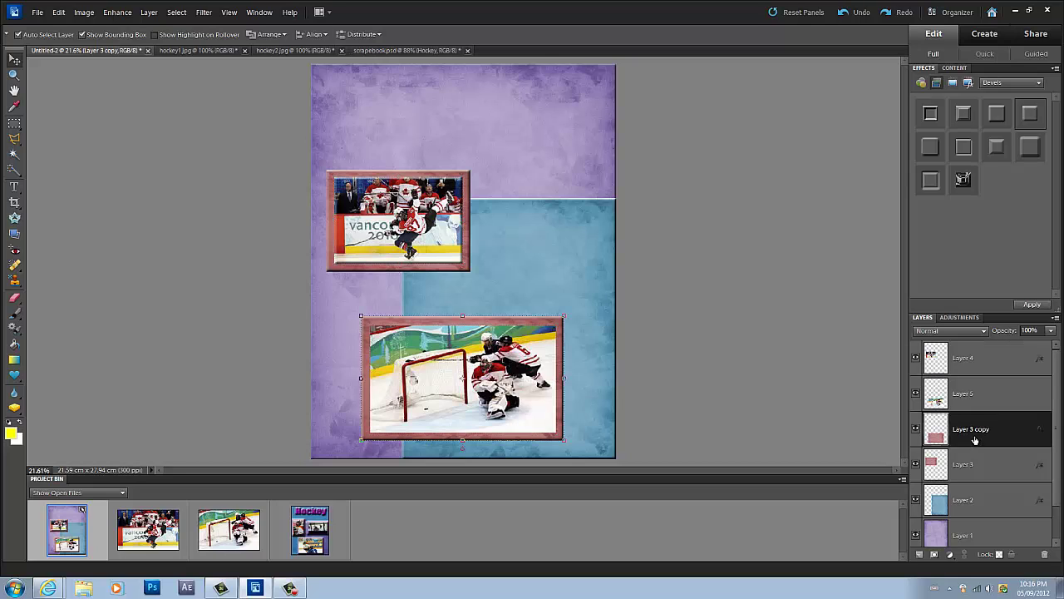
pyautogui.click(952, 398)
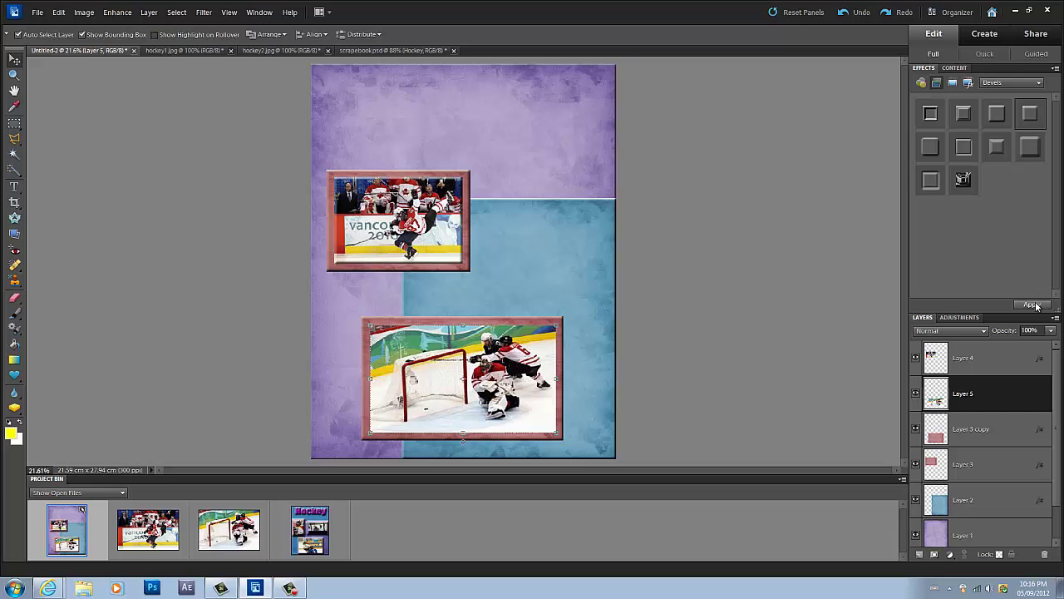
# - Shrink the upper red panel on Layer 3 to 88.0% wide and 96.2% high, and shift it slightly left and down
pyautogui.click(981, 536)
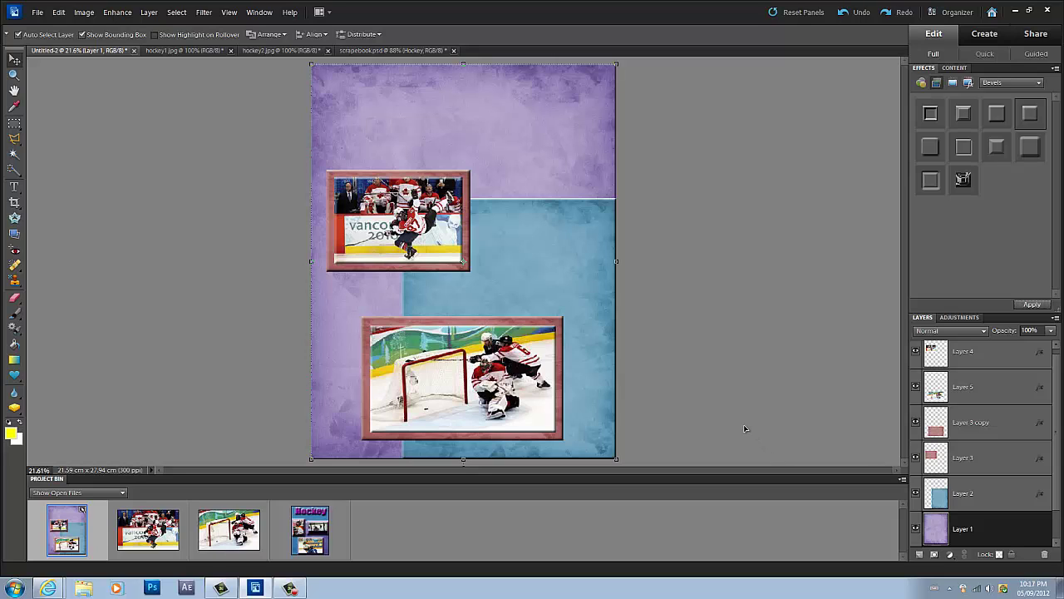
pyautogui.click(969, 453)
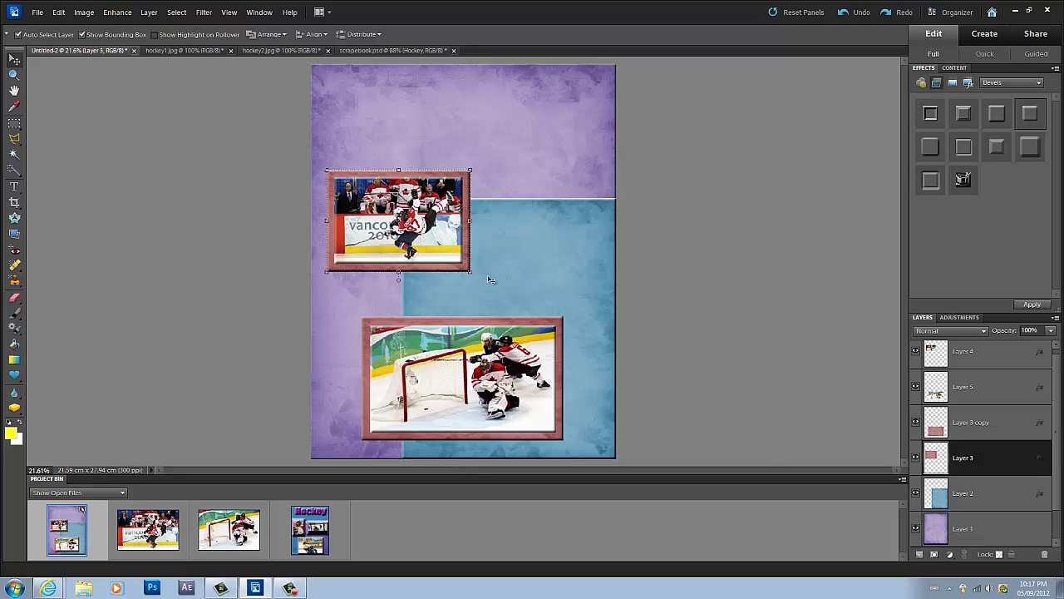
pyautogui.moveTo(470, 271); pyautogui.dragTo(454, 268)
pyautogui.moveTo(405, 224); pyautogui.dragTo(403, 235)
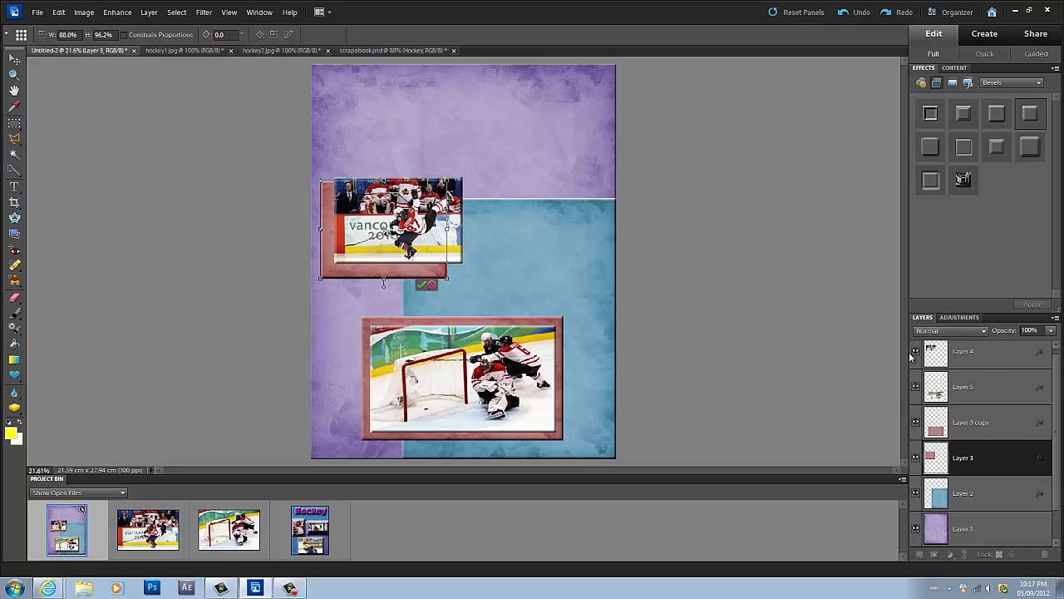
pyautogui.press('Return')
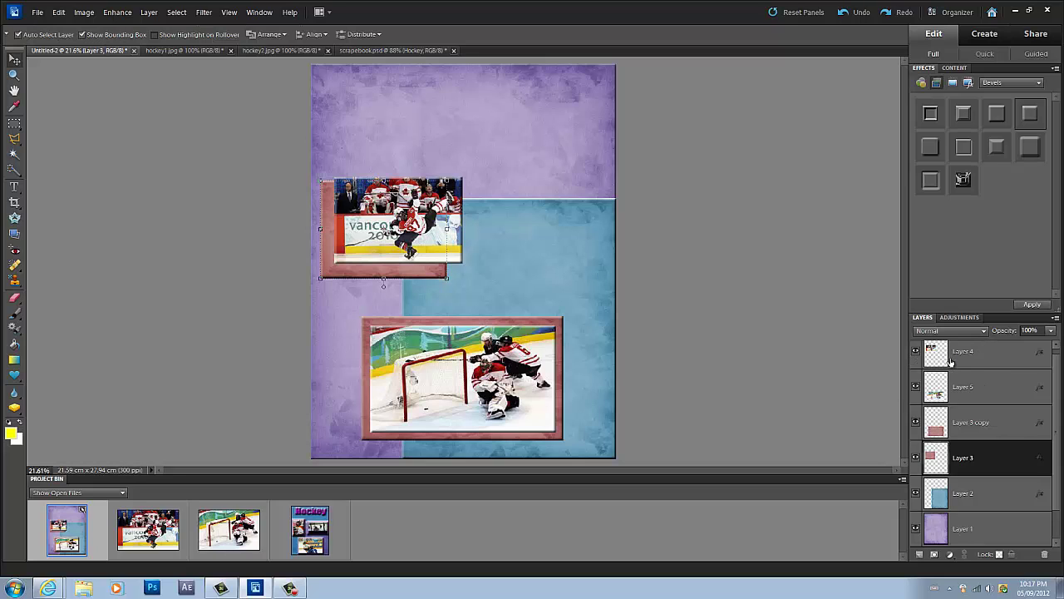
# - Move the upper hockey photo on Layer 4 onto the shrunken red panel and scale it to 87.9% wide and 100.6% high to fit inside
pyautogui.click(953, 359)
pyautogui.moveTo(422, 241); pyautogui.dragTo(414, 248)
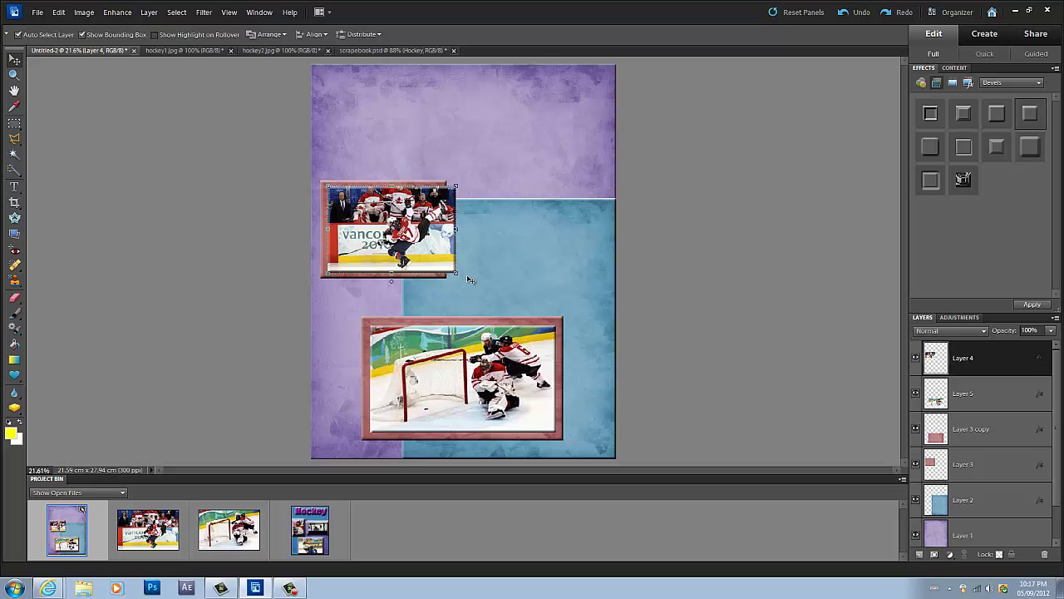
pyautogui.moveTo(459, 274); pyautogui.dragTo(442, 274)
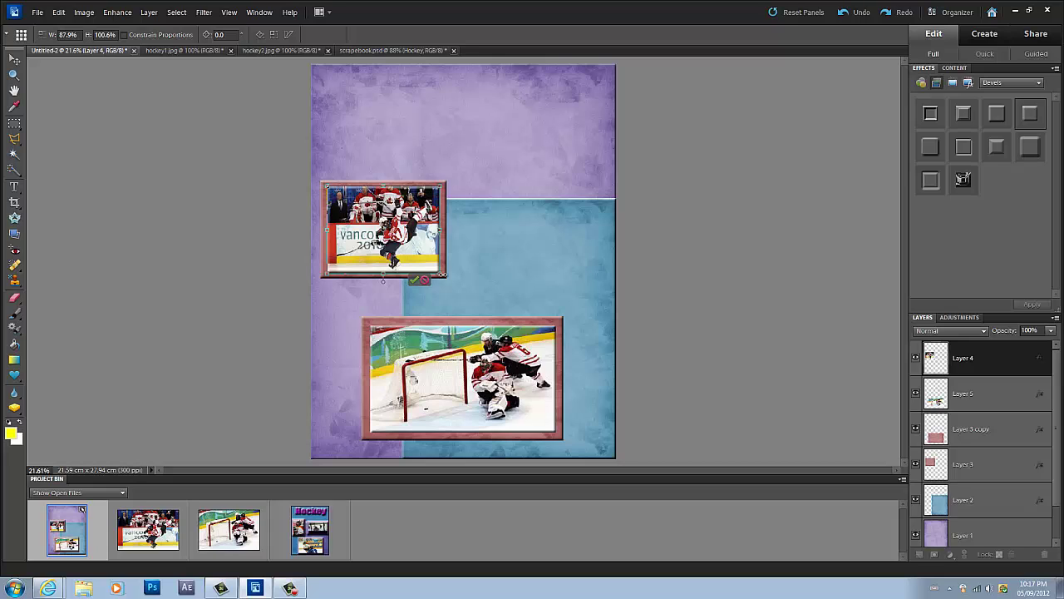
pyautogui.press('Return')
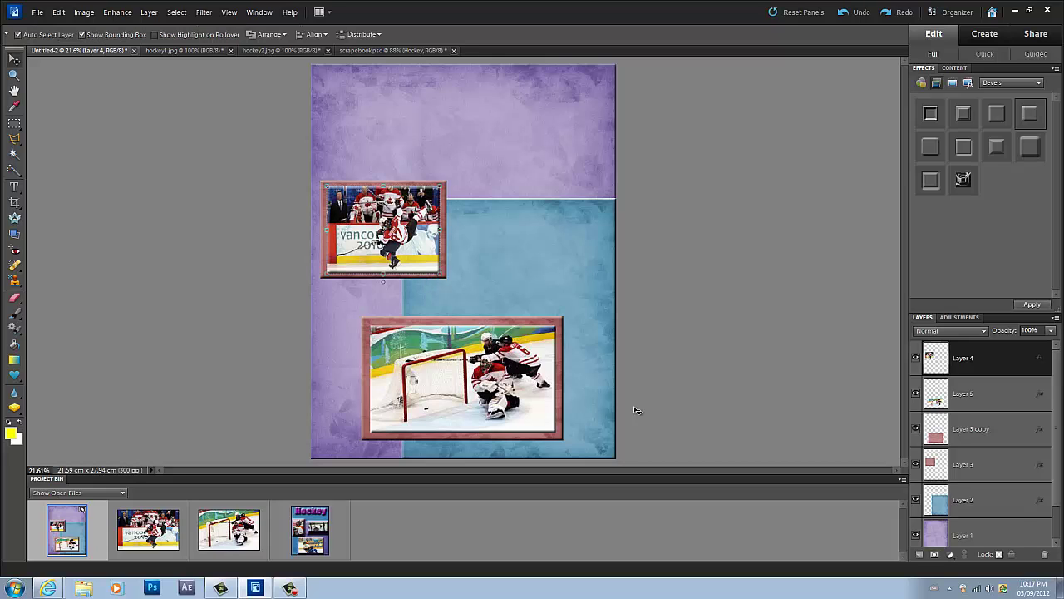
# - Select the Background layer and open hockey3.jpg from the Pictures library
pyautogui.scroll(-1, 992, 523)
pyautogui.click(992, 526)
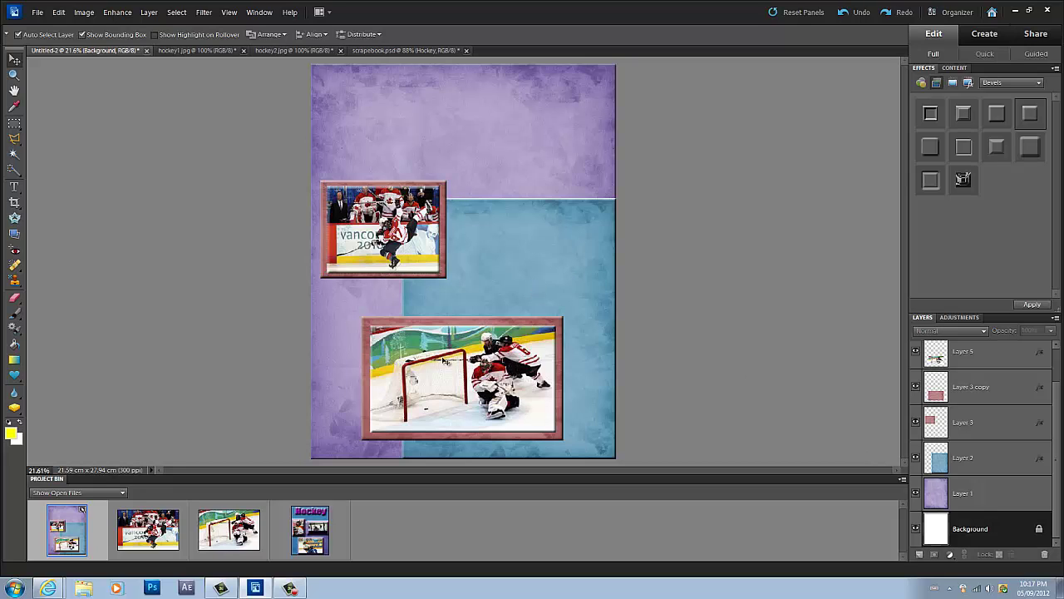
pyautogui.click(38, 12)
pyautogui.click(51, 36)
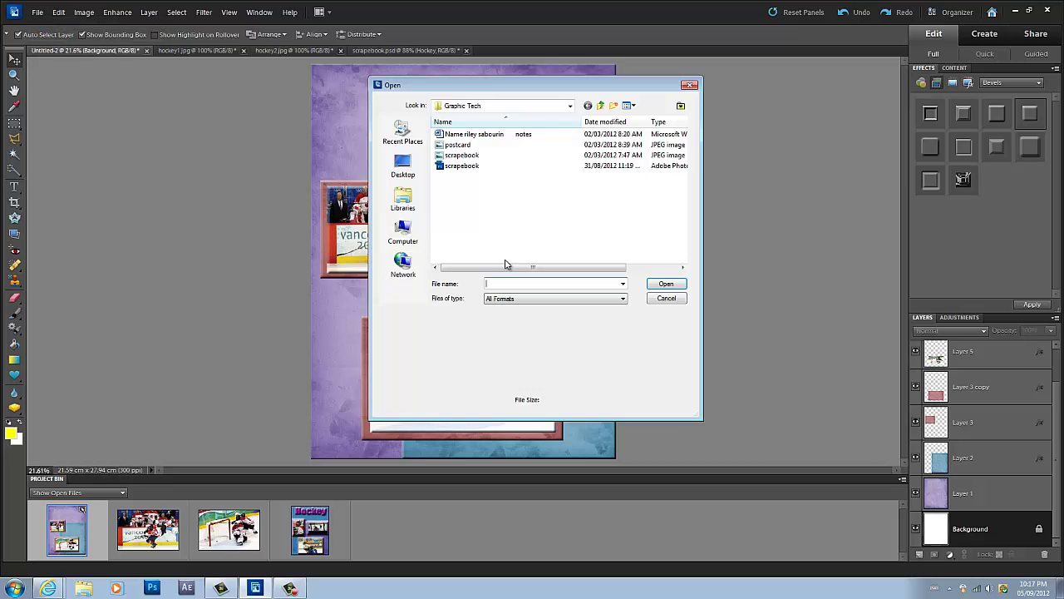
pyautogui.click(403, 200)
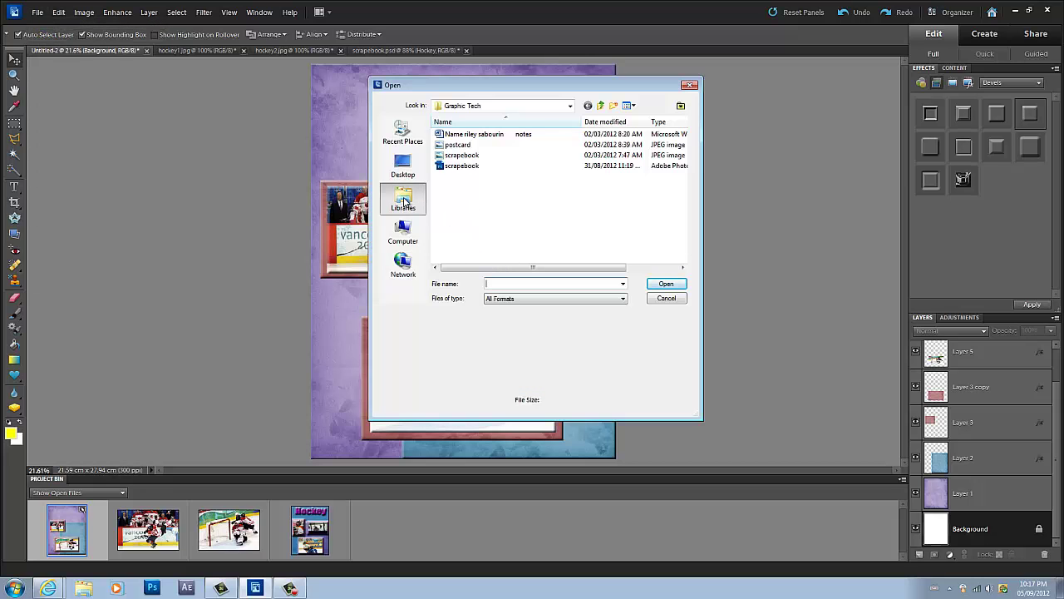
pyautogui.click(509, 285)
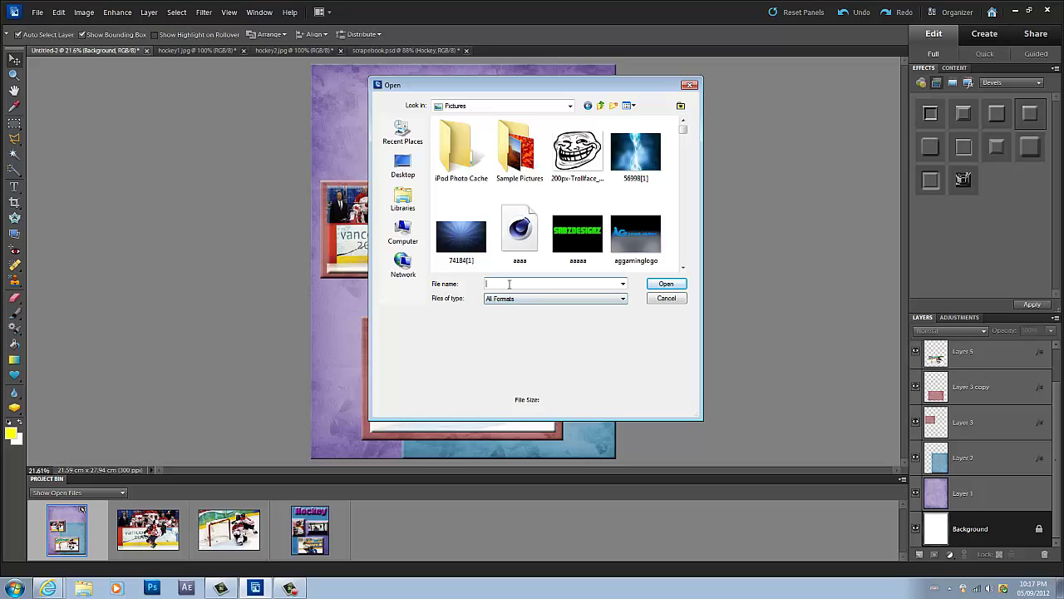
pyautogui.write('hockey')
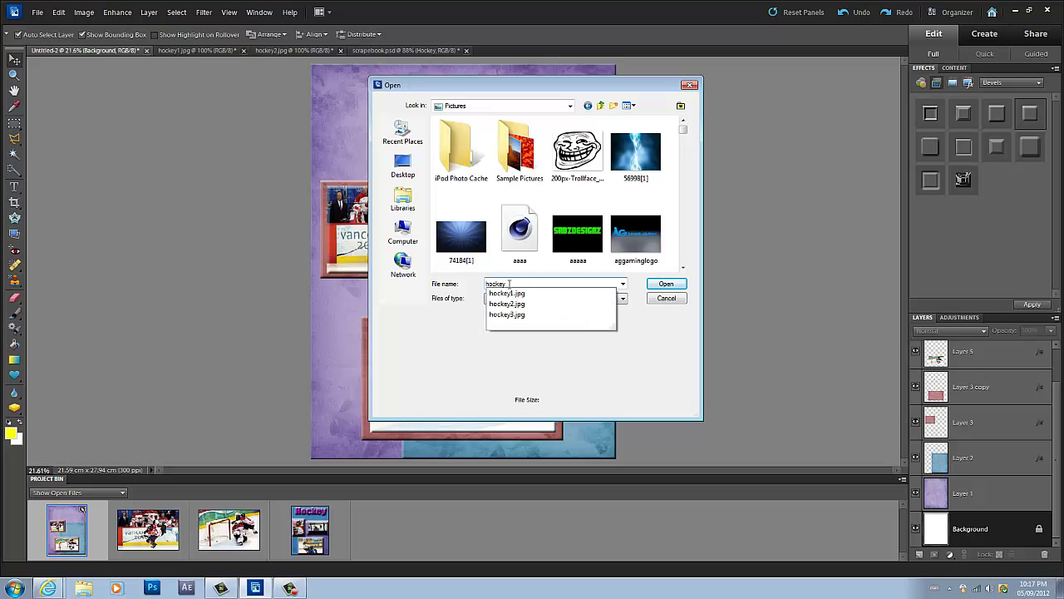
pyautogui.write('3')
pyautogui.press('Return')
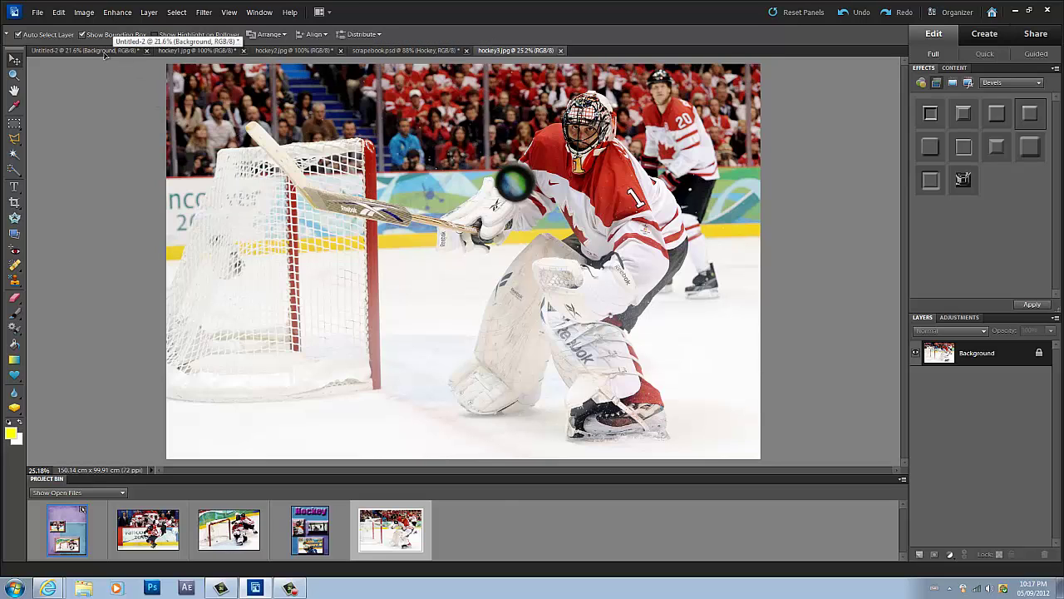
# - Bring the hockey3.jpg photo into Untitled-2, raise its layer to the top of the stack, and shift the photo right and down
pyautogui.moveTo(105, 55); pyautogui.dragTo(391, 240)
pyautogui.moveTo(391, 159); pyautogui.dragTo(359, 144)
pyautogui.hotkey('ctrl', 'z')
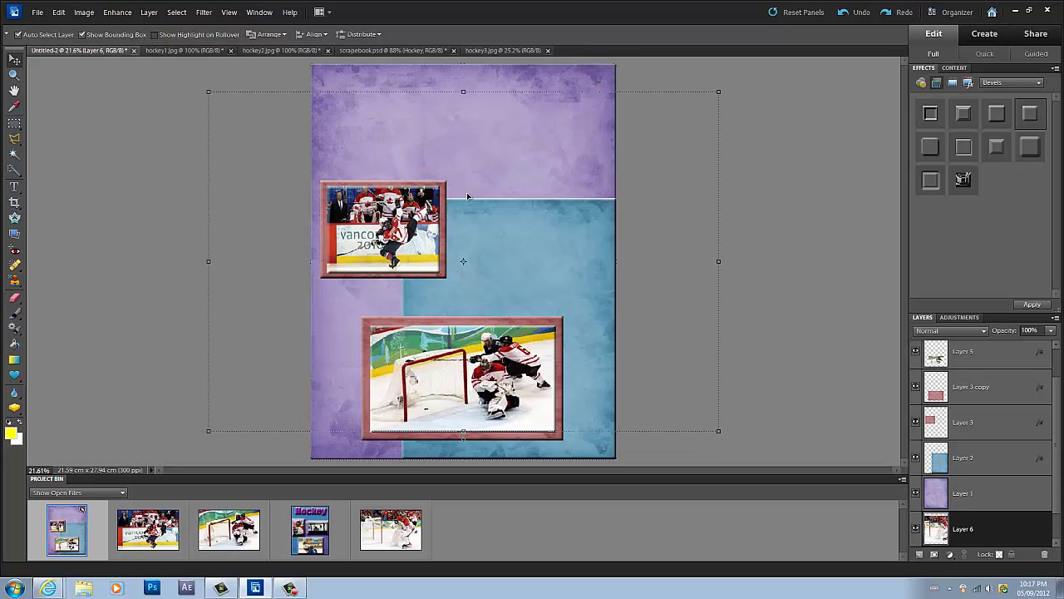
pyautogui.moveTo(857, 519); pyautogui.dragTo(985, 343)
pyautogui.moveTo(528, 214); pyautogui.dragTo(669, 247)
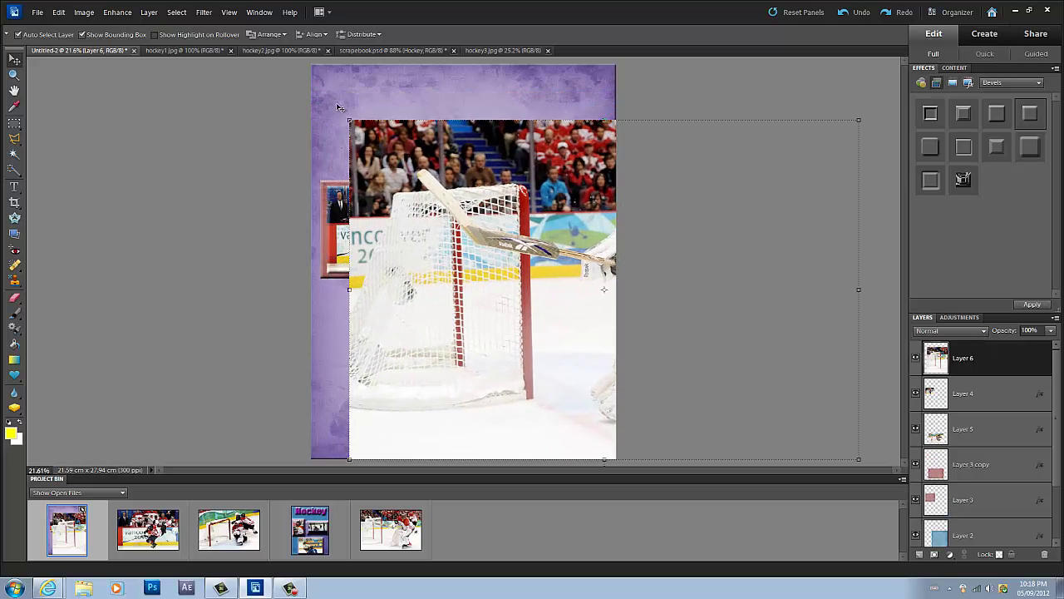
# - Scale the goalie photo on Layer 6 down proportionally and place it beside the upper framed photo, over the blue panel's top edge
pyautogui.moveTo(350, 121); pyautogui.dragTo(598, 285)
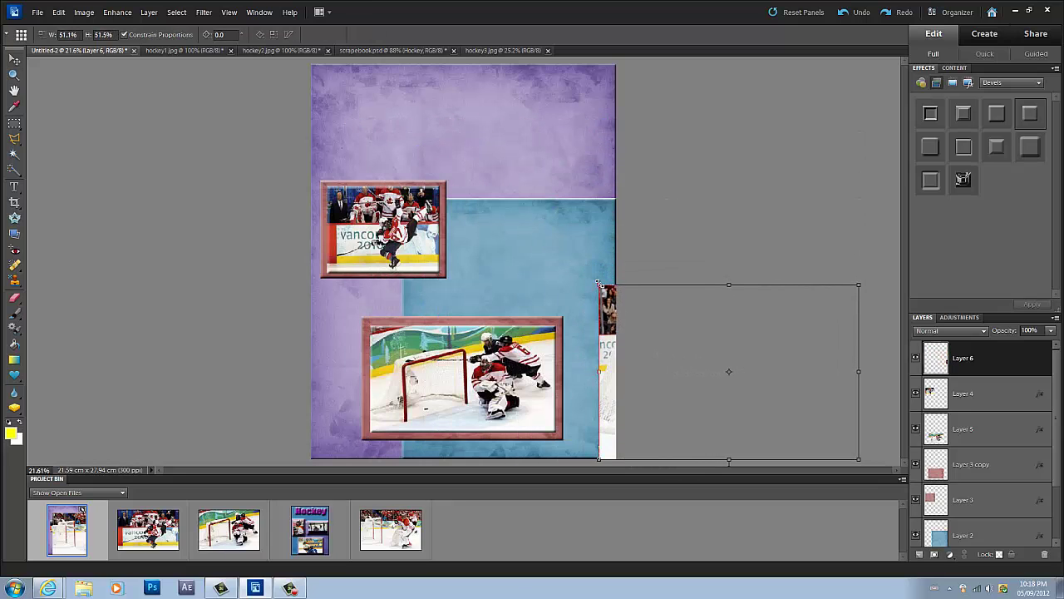
pyautogui.moveTo(655, 310); pyautogui.dragTo(385, 119)
pyautogui.moveTo(333, 95); pyautogui.dragTo(482, 215)
pyautogui.moveTo(538, 241); pyautogui.dragTo(536, 237)
pyautogui.moveTo(461, 189); pyautogui.dragTo(467, 194)
pyautogui.moveTo(539, 237); pyautogui.dragTo(539, 236)
pyautogui.press('Return')
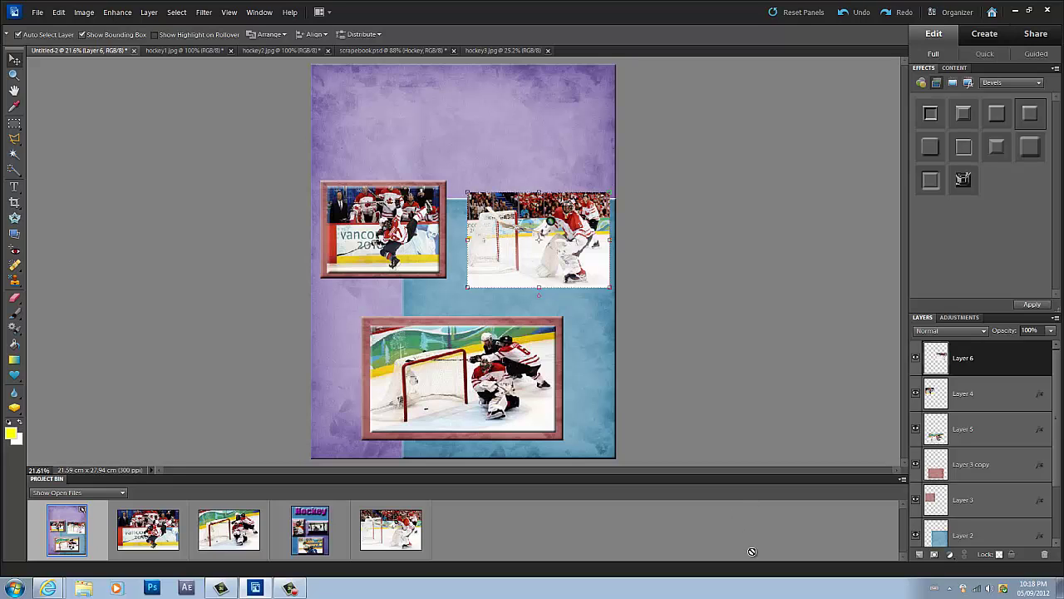
# - Duplicate the lower red panel, Layer 3 copy, and arrange the duplicate directly beneath Layer 5 in the layer stack
pyautogui.click(979, 471)
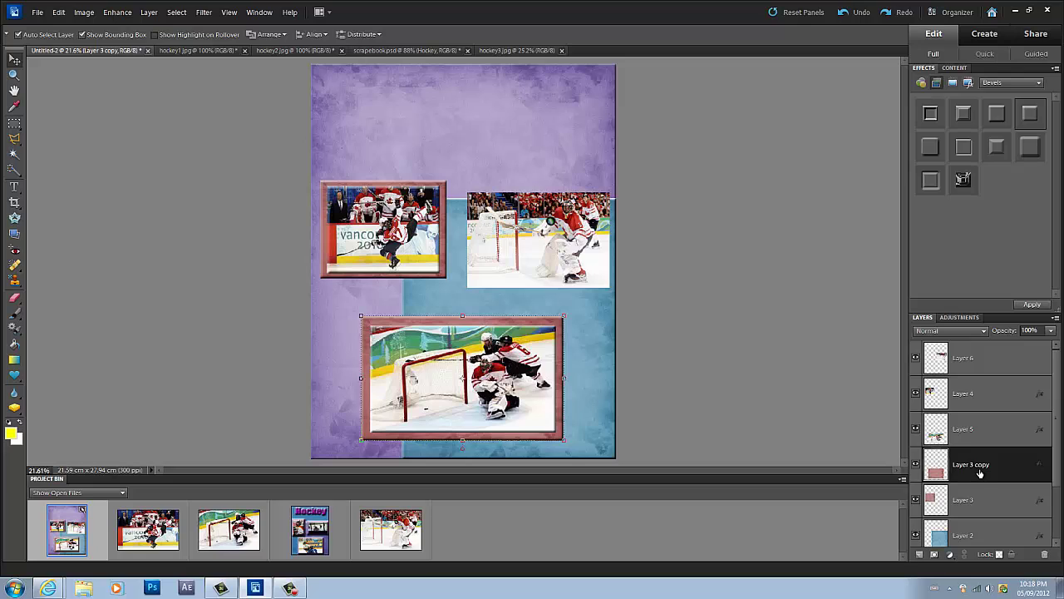
pyautogui.hotkey('ctrl', 'j')
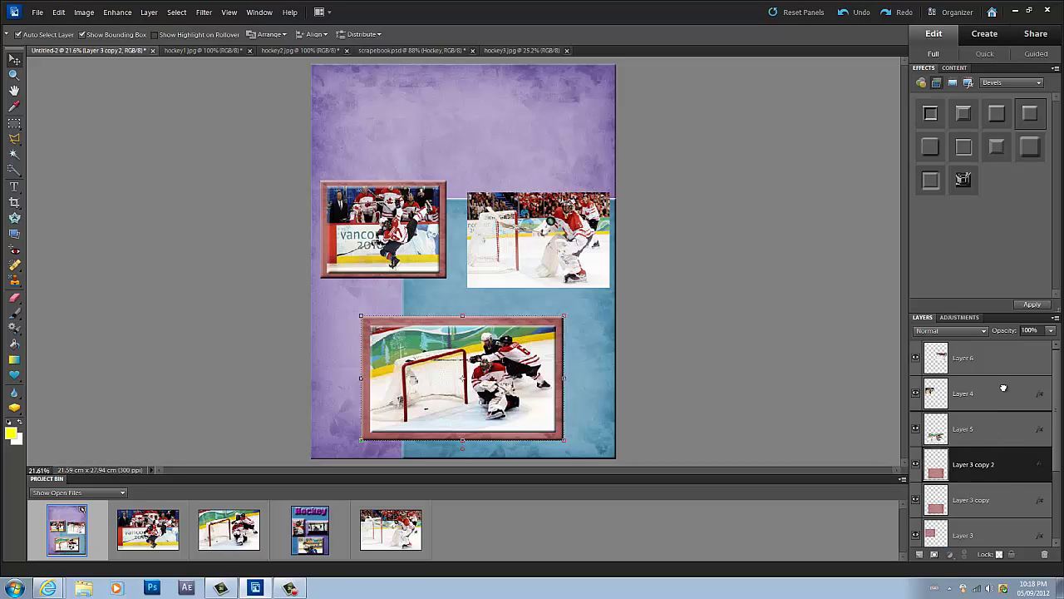
pyautogui.moveTo(1004, 389); pyautogui.dragTo(996, 384)
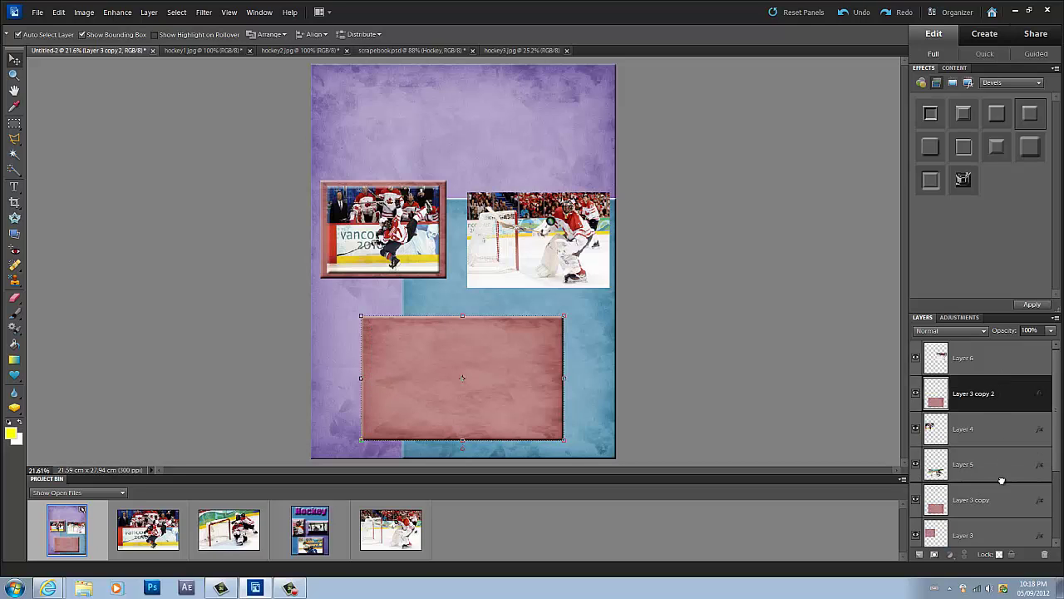
pyautogui.moveTo(1001, 480); pyautogui.dragTo(1003, 483)
pyautogui.moveTo(499, 358)
pyautogui.mouseDown()
pyautogui.moveTo(550, 316)
pyautogui.moveTo(497, 361)
pyautogui.mouseUp()
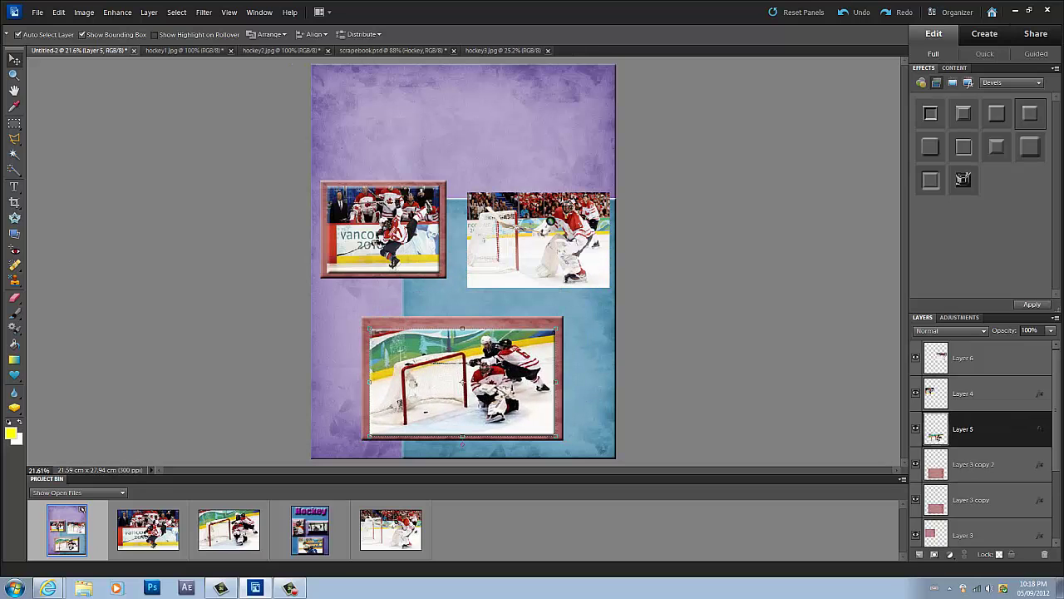
pyautogui.click(497, 324)
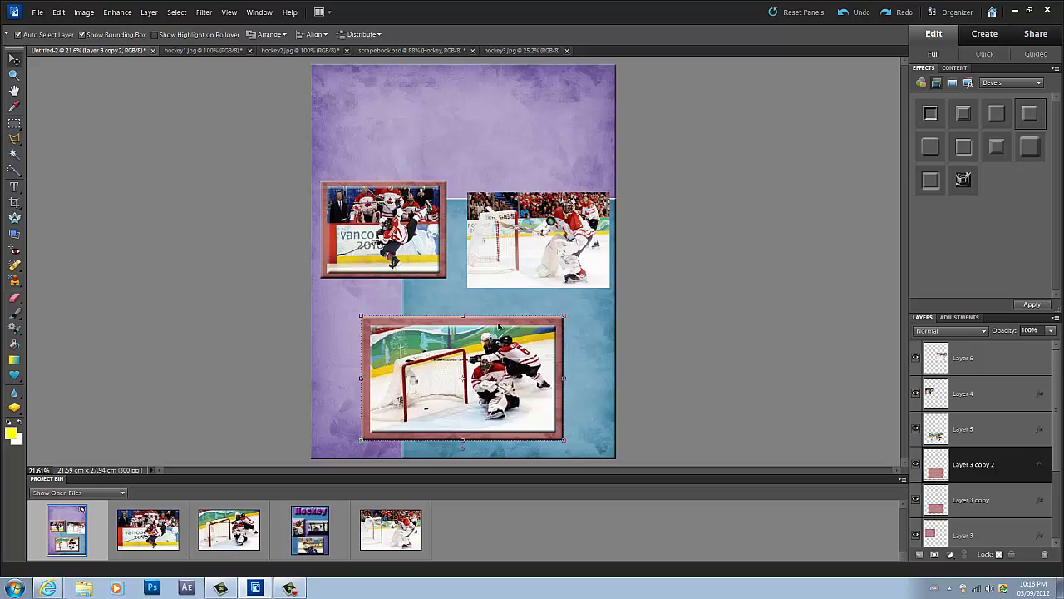
# - Move the duplicated red panel behind the goalie photo and scale it to 76.7% wide and 88.4% high as a frame
pyautogui.moveTo(497, 325); pyautogui.dragTo(595, 181)
pyautogui.moveTo(453, 181); pyautogui.dragTo(541, 226)
pyautogui.moveTo(582, 255); pyautogui.dragTo(504, 215)
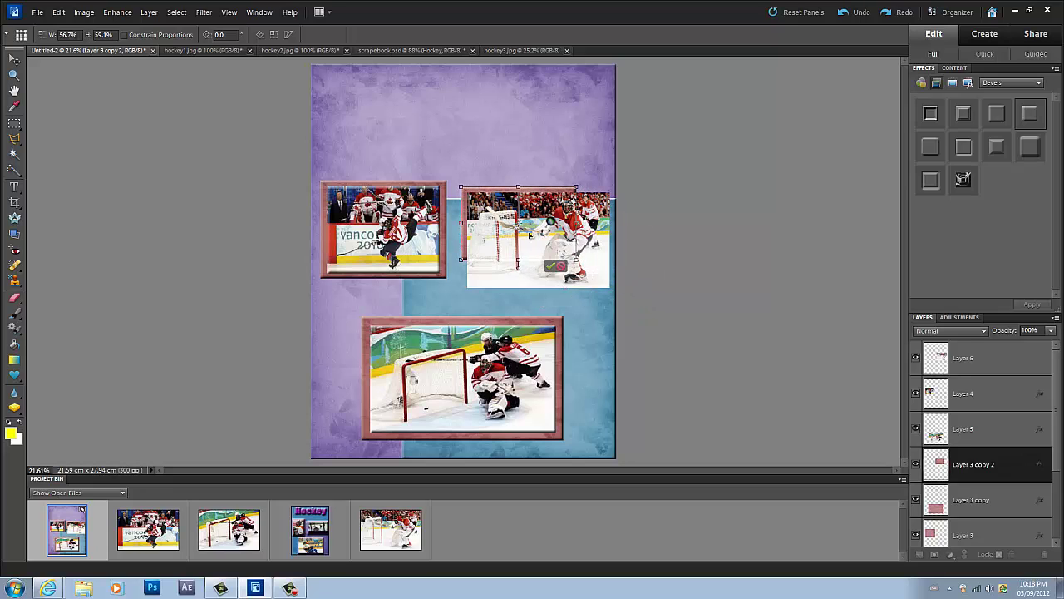
pyautogui.moveTo(519, 264); pyautogui.dragTo(616, 293)
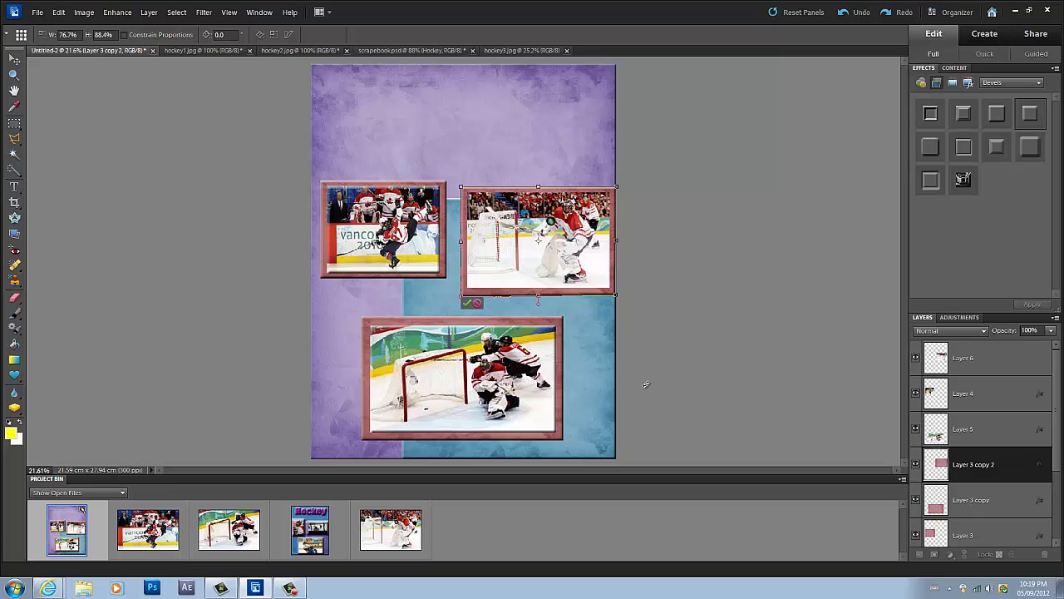
pyautogui.press('Left')
pyautogui.press('Left')
pyautogui.press('Left')
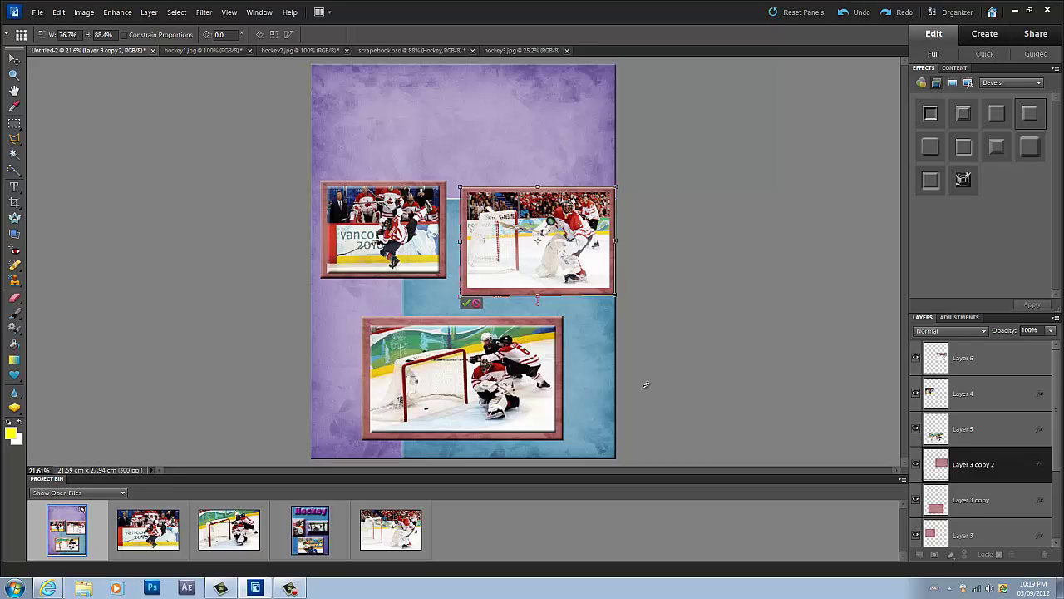
pyautogui.press('Right')
pyautogui.press('Right')
pyautogui.press('Right')
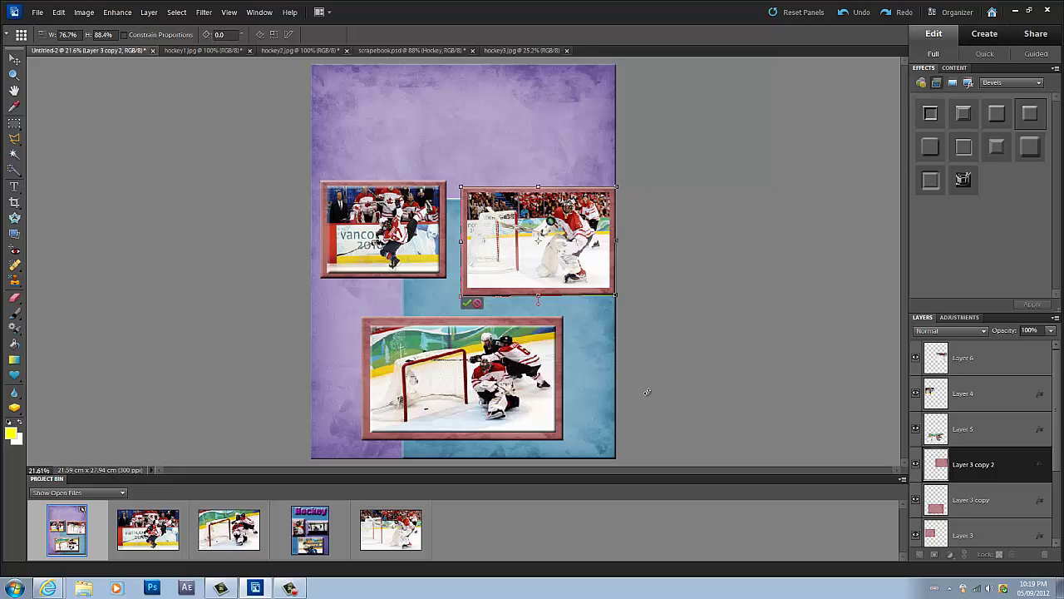
pyautogui.press('Return')
# - Nudge the goalie photo on Layer 6 slightly down inside its red frame and select the Background layer
pyautogui.click(996, 366)
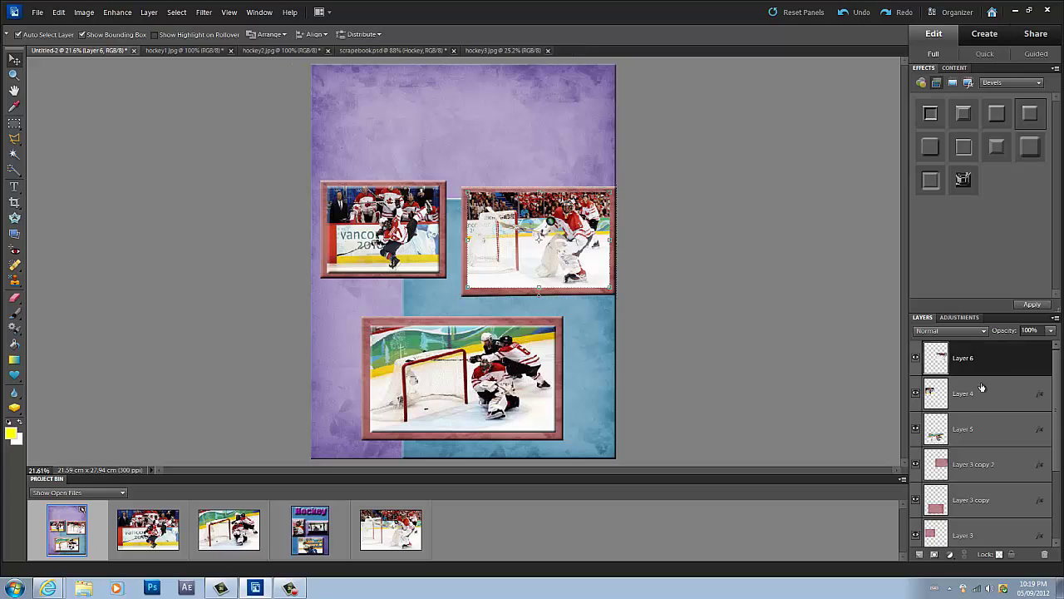
pyautogui.press('Down')
pyautogui.press('Down')
pyautogui.press('Down')
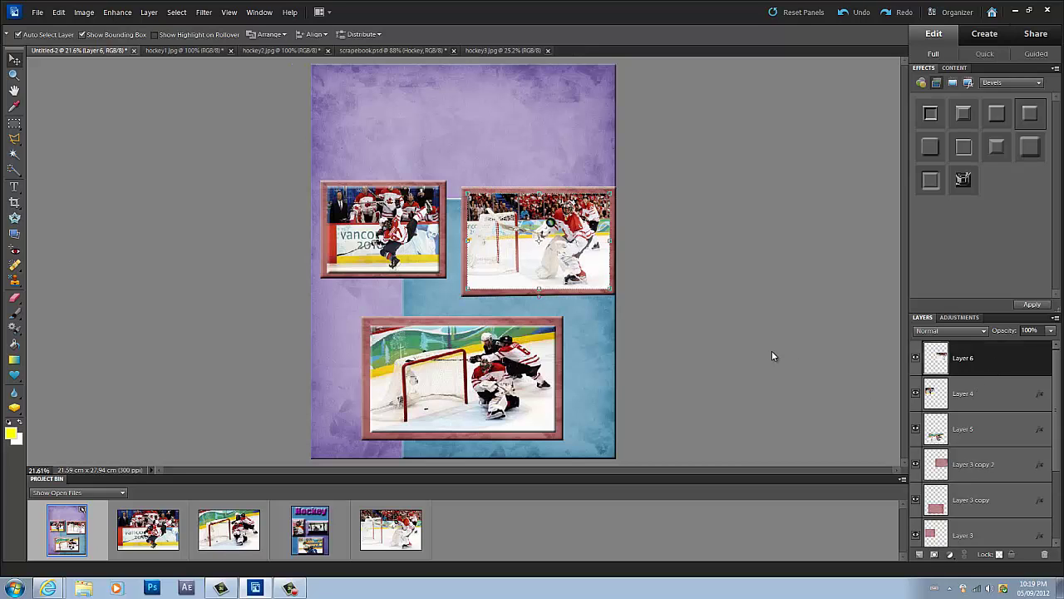
pyautogui.scroll(-3, 1013, 529)
pyautogui.click(1013, 529)
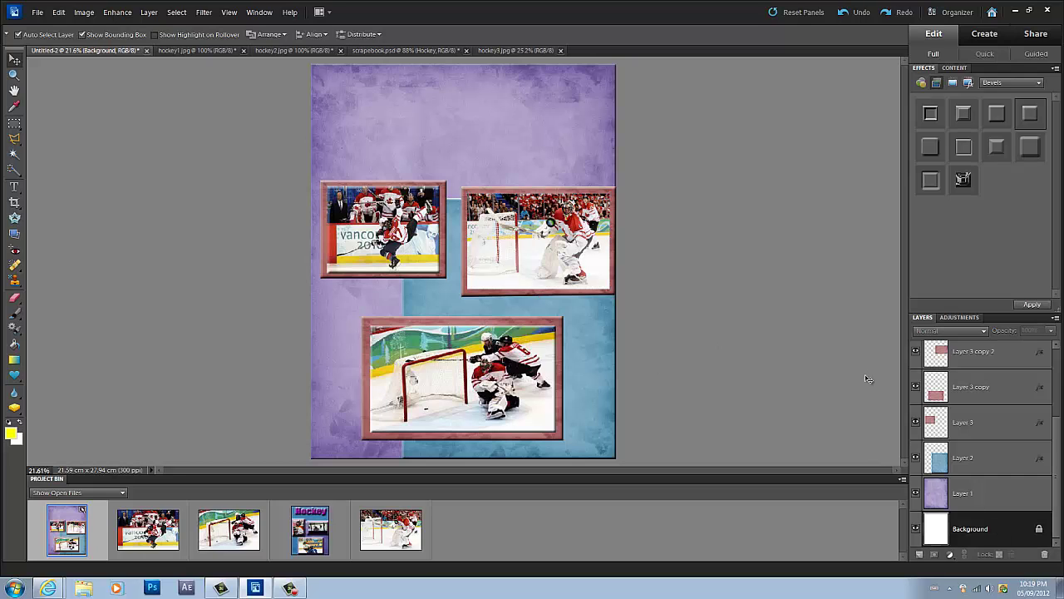
# - Apply the bevel style to the goalie photo on Layer 6 and reselect the Background layer
pyautogui.scroll(3, 1031, 399)
pyautogui.click(986, 366)
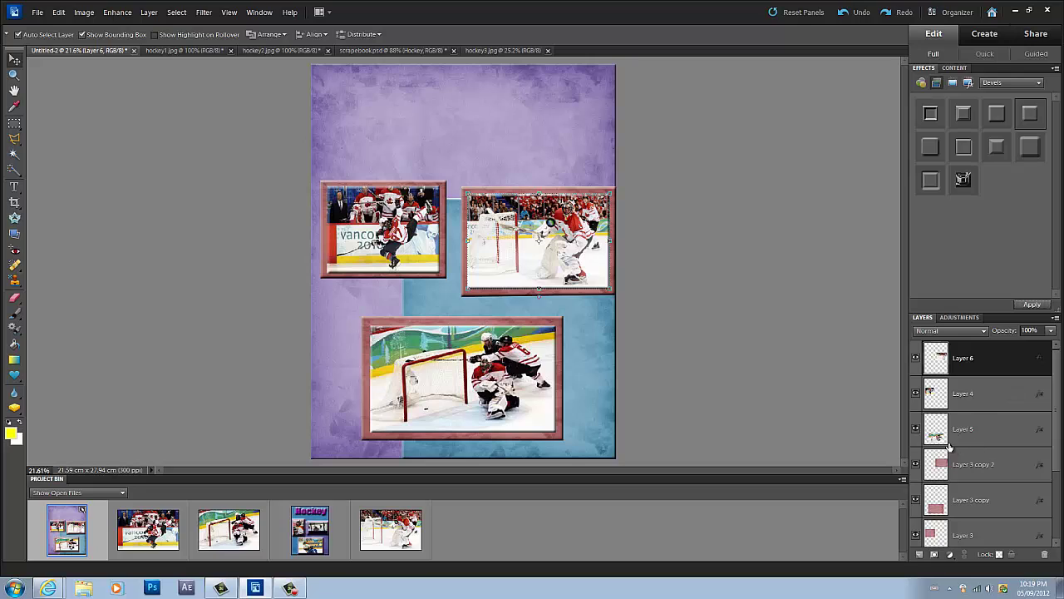
pyautogui.scroll(-2, 986, 529)
pyautogui.scroll(-1, 986, 529)
pyautogui.click(981, 525)
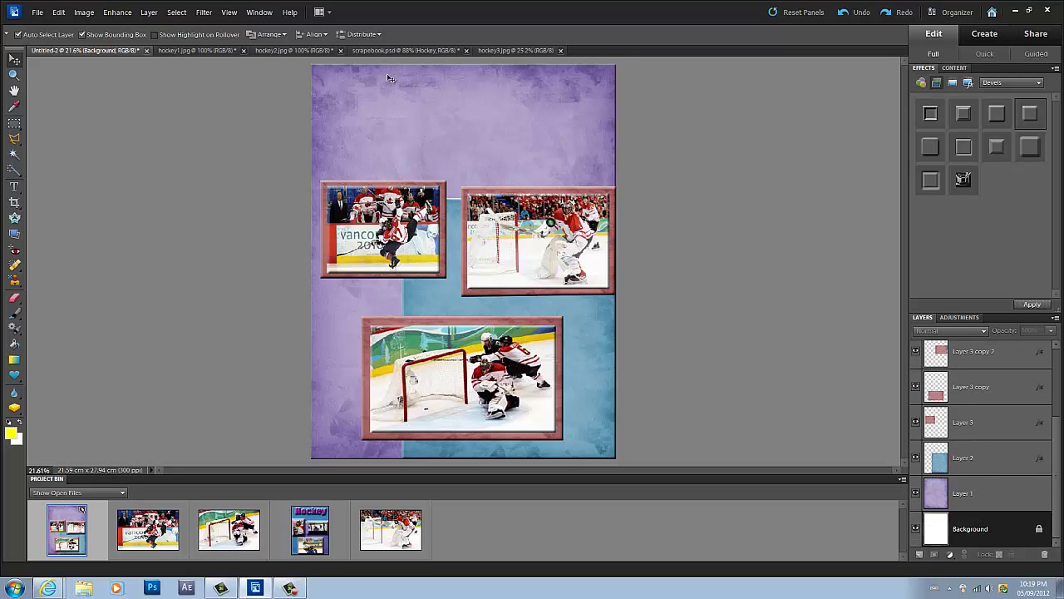
# - Look at the scrapbook.psd example and apply the bevel style to the purple Layer 1 in Untitled-2, ending on the Background layer
pyautogui.click(390, 51)
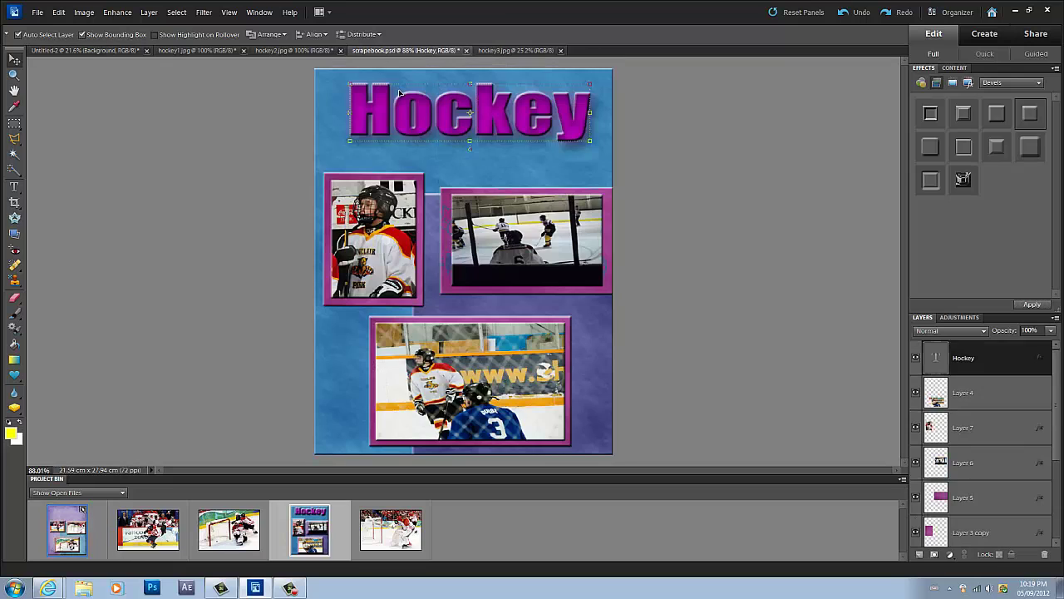
pyautogui.click(69, 52)
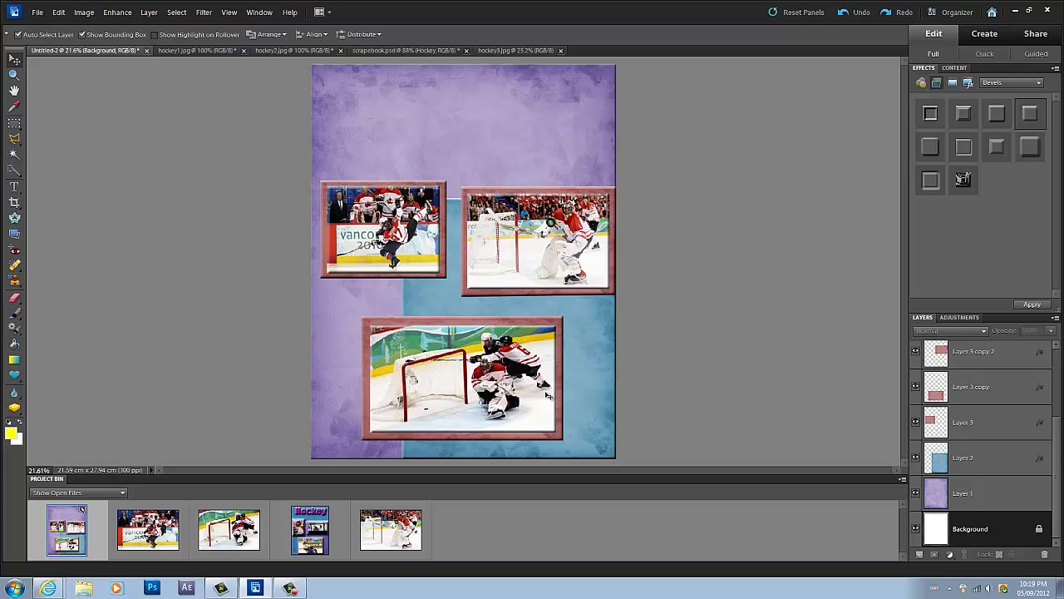
pyautogui.click(1027, 494)
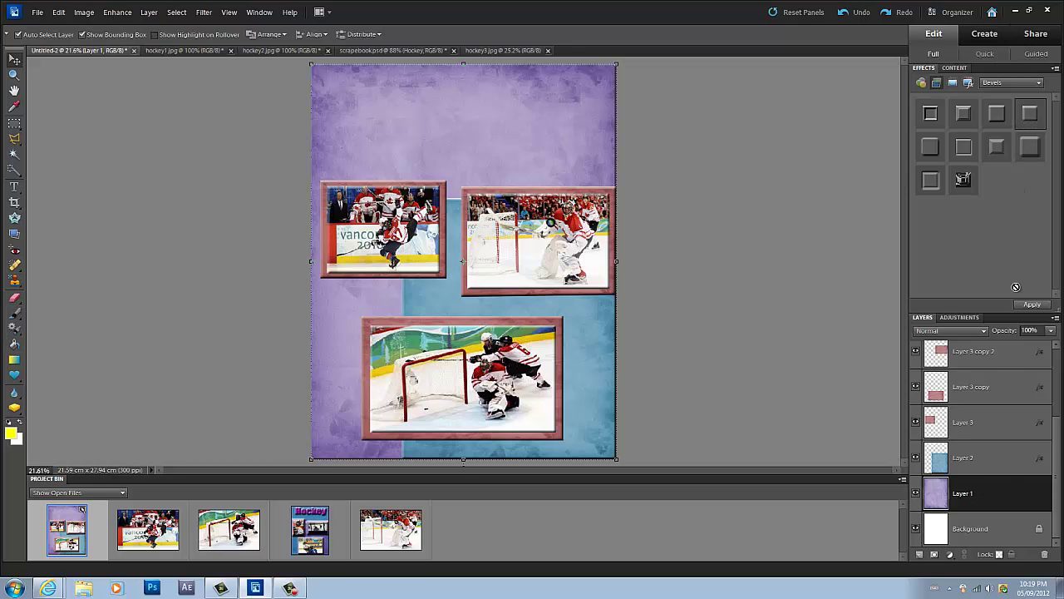
pyautogui.click(982, 529)
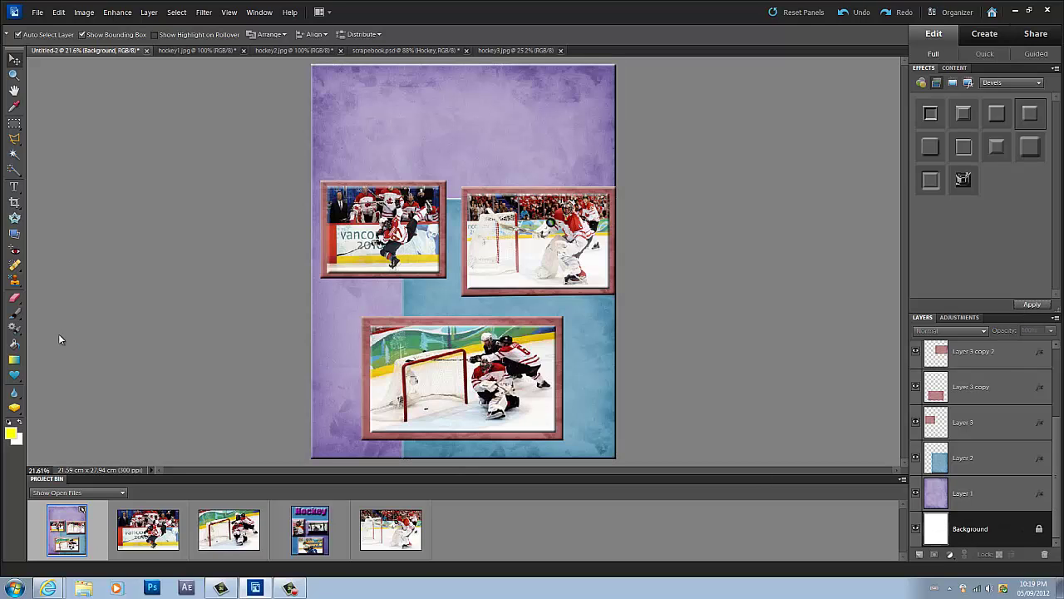
# - Add the title text "Hockey" in black 100 pt Impact Regular near the upper corner of the purple area
pyautogui.click(15, 187)
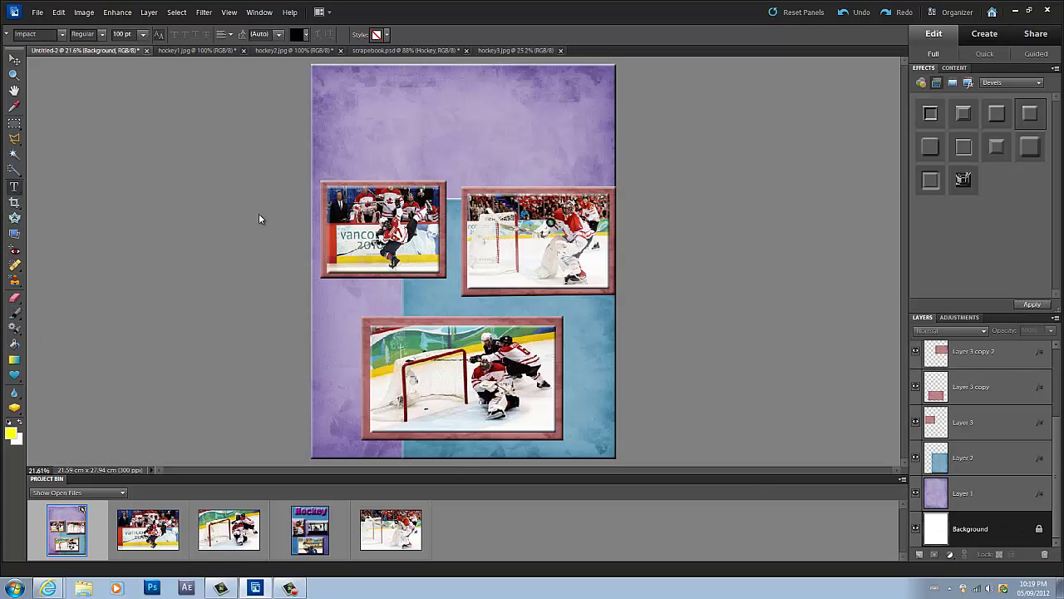
pyautogui.click(333, 106)
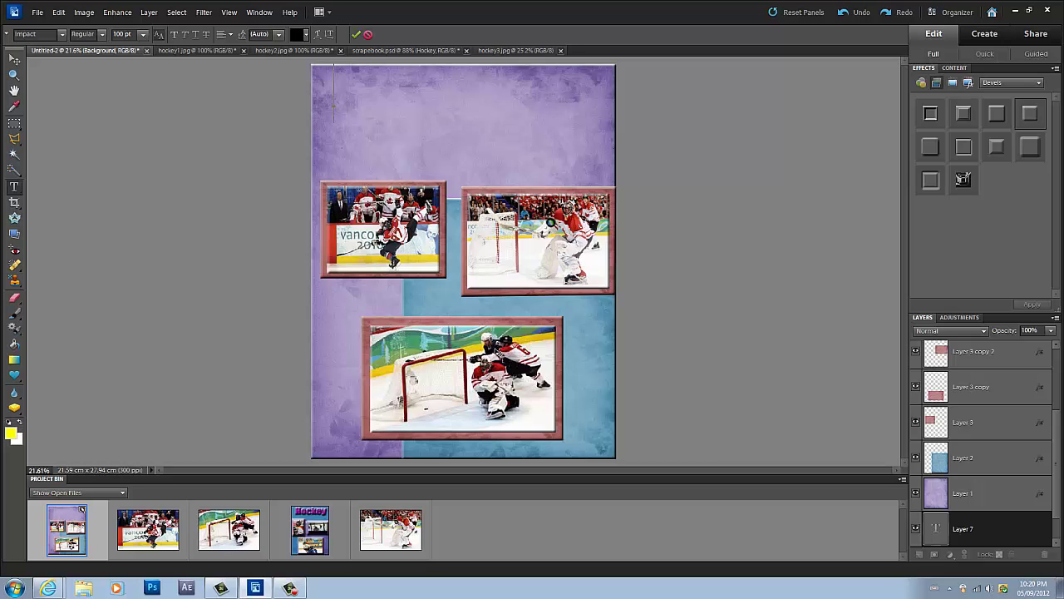
pyautogui.write('Gold')
pyautogui.click(357, 35)
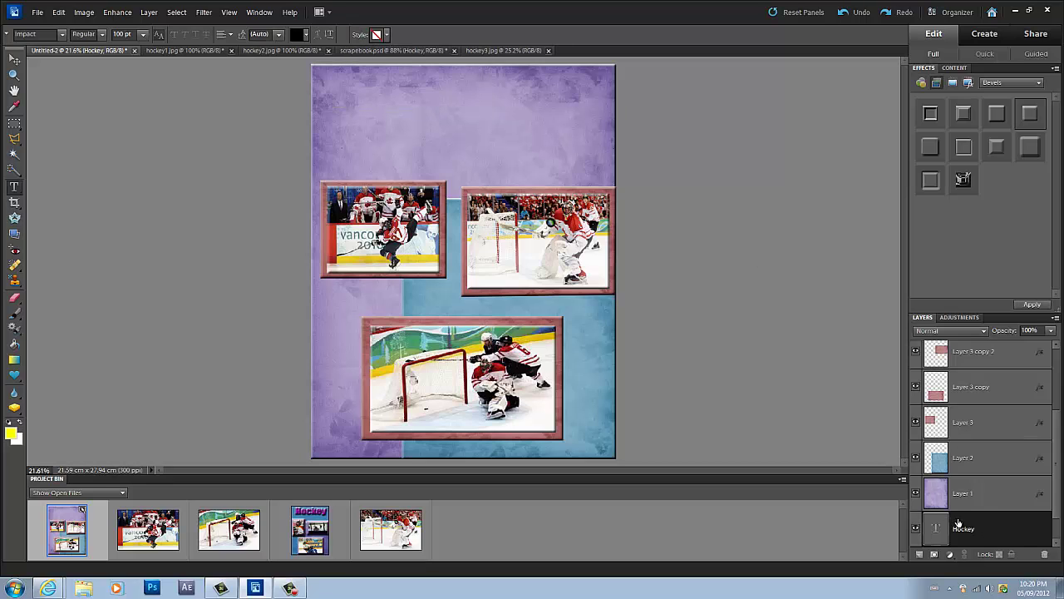
# - Raise the Hockey text layer to the top of the stack and move the title toward the middle of the upper purple area
pyautogui.moveTo(967, 331); pyautogui.dragTo(965, 345)
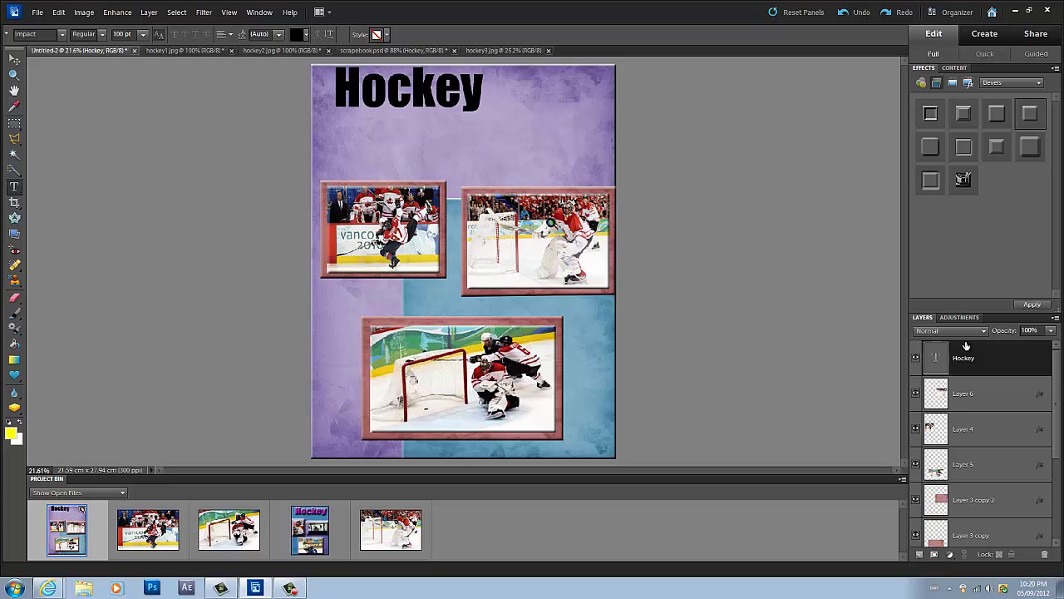
pyautogui.click(19, 61)
pyautogui.moveTo(412, 94); pyautogui.dragTo(463, 126)
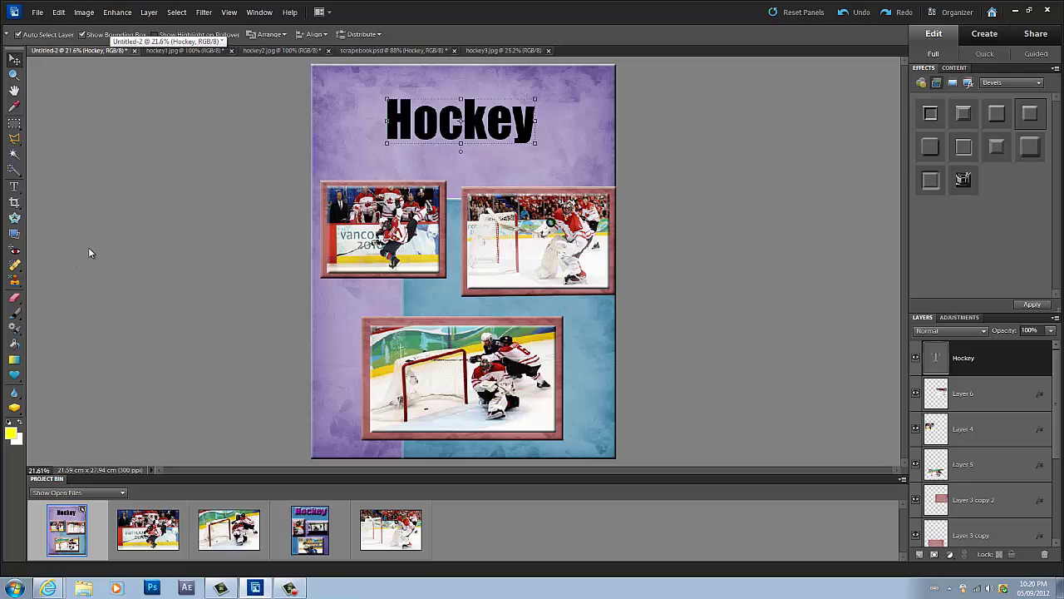
# - Enlarge the Hockey title to 125 pt and reposition it roughly centered above the photos
pyautogui.press('t')
pyautogui.moveTo(533, 125); pyautogui.dragTo(295, 105)
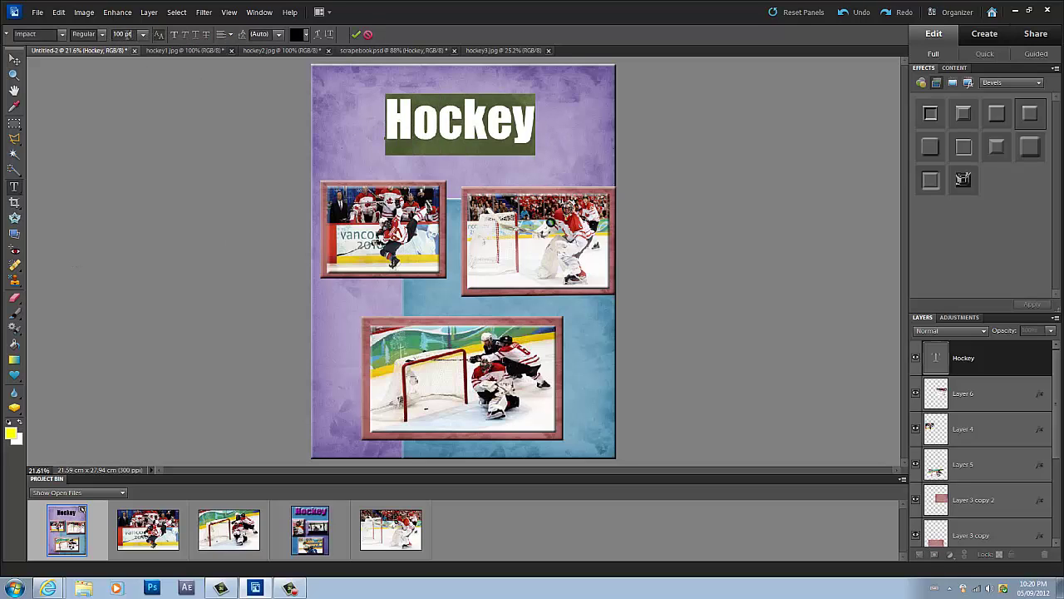
pyautogui.click(127, 34)
pyautogui.write('125')
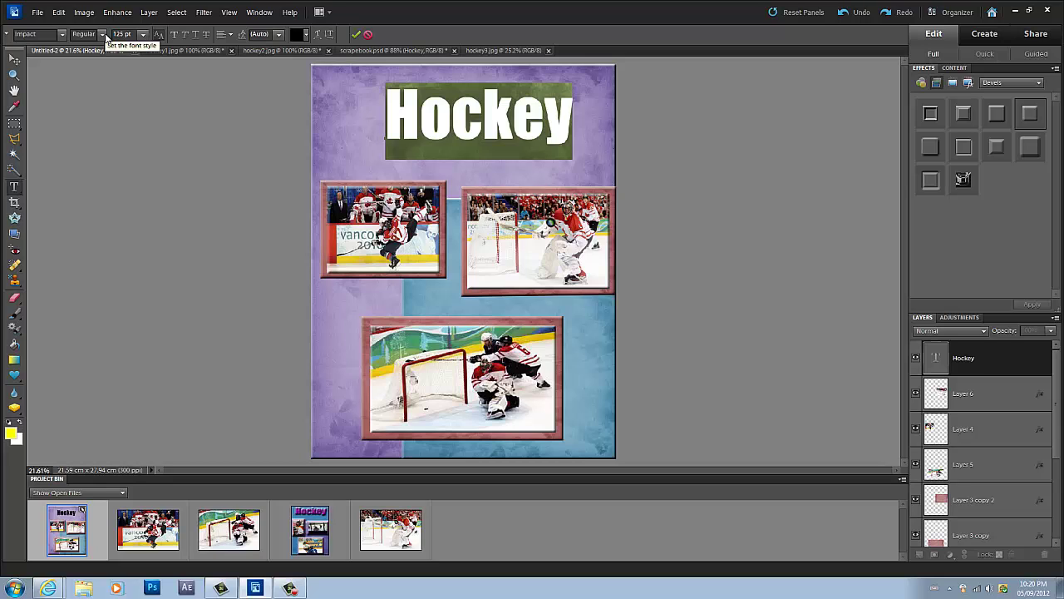
pyautogui.click(356, 34)
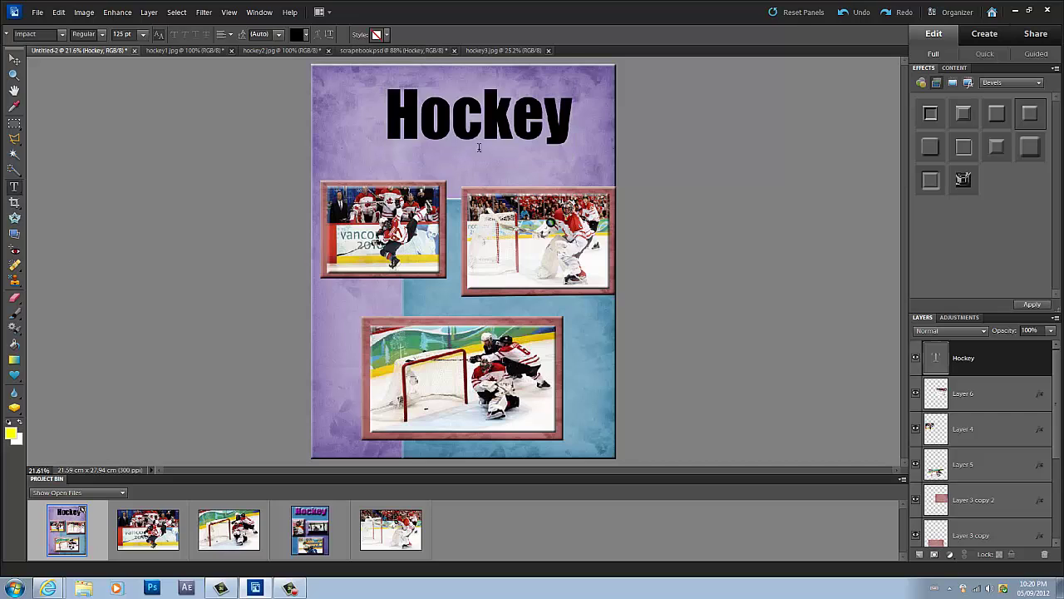
pyautogui.press('v')
pyautogui.moveTo(474, 117); pyautogui.dragTo(459, 116)
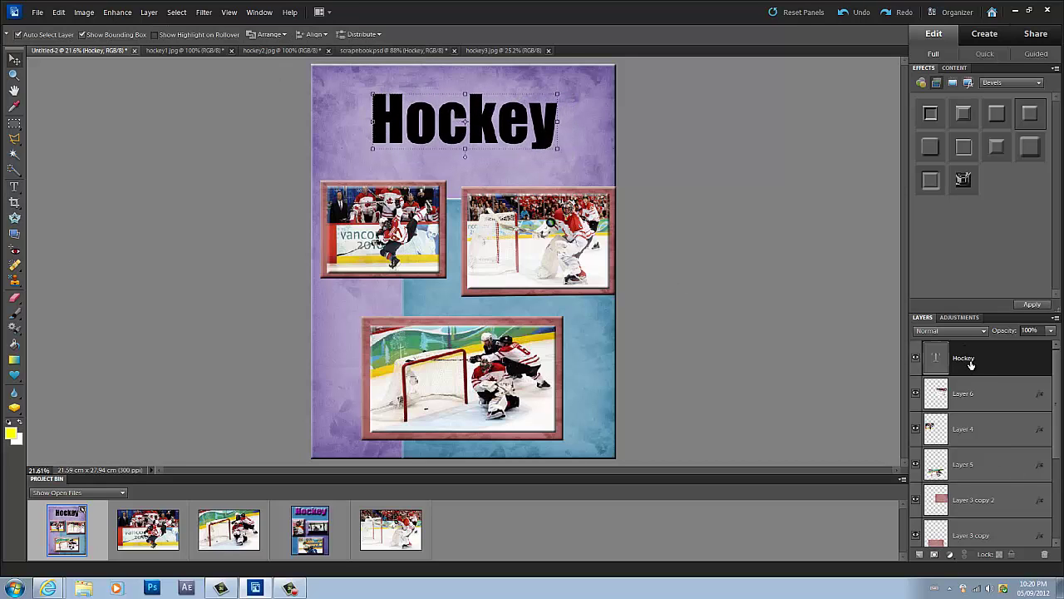
# - Place the Hockey layer directly above Background and align the two layers by vertical and horizontal centers
pyautogui.scroll(-5, 981, 449)
pyautogui.moveTo(988, 575); pyautogui.dragTo(986, 510)
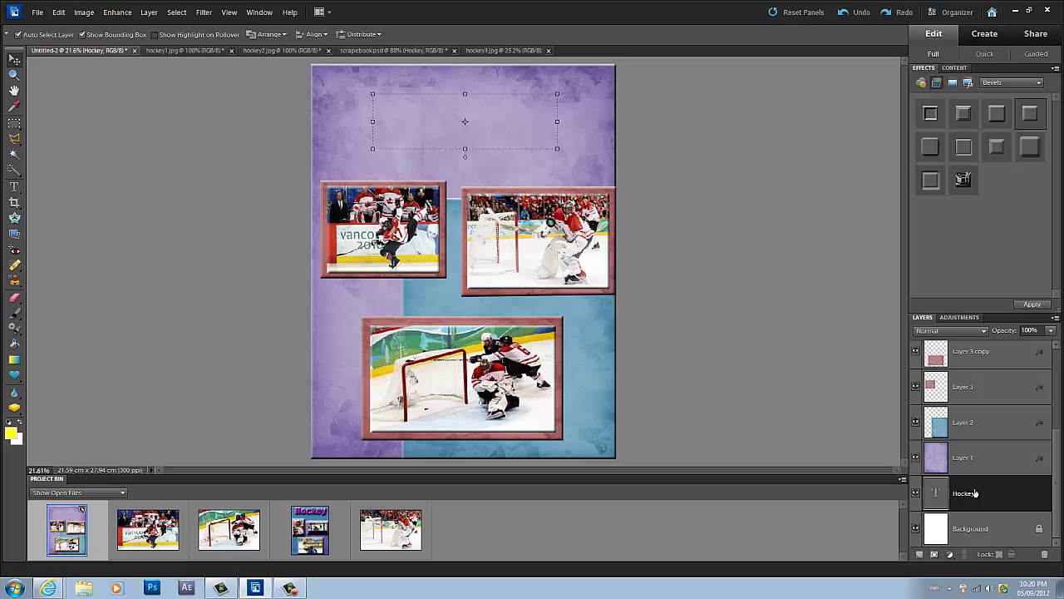
pyautogui.keyDown('shift'); pyautogui.click(984, 530); pyautogui.keyUp('shift')
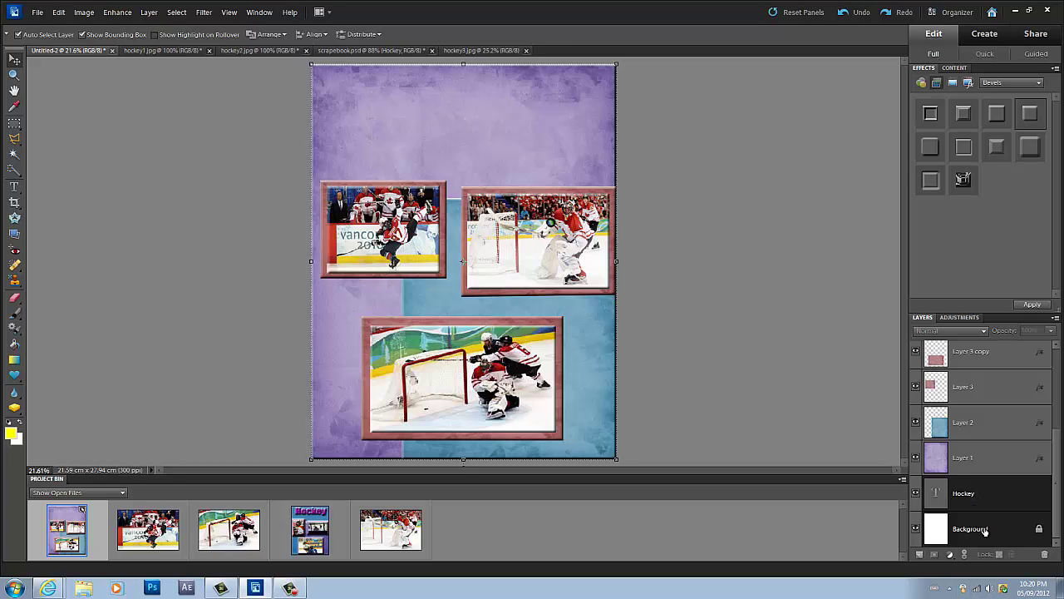
pyautogui.click(324, 36)
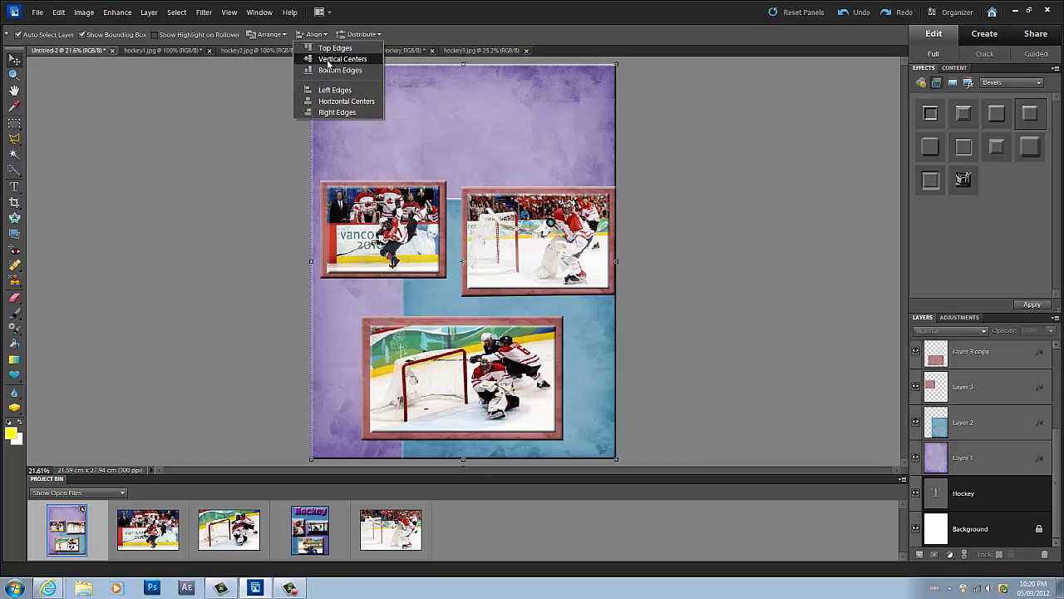
pyautogui.click(328, 64)
pyautogui.click(326, 35)
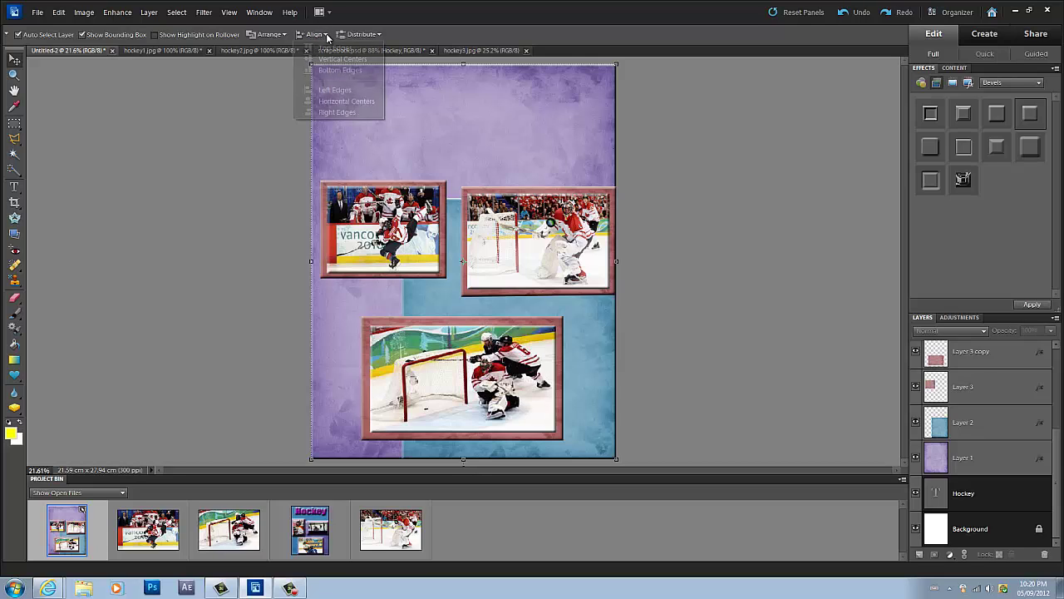
pyautogui.click(355, 112)
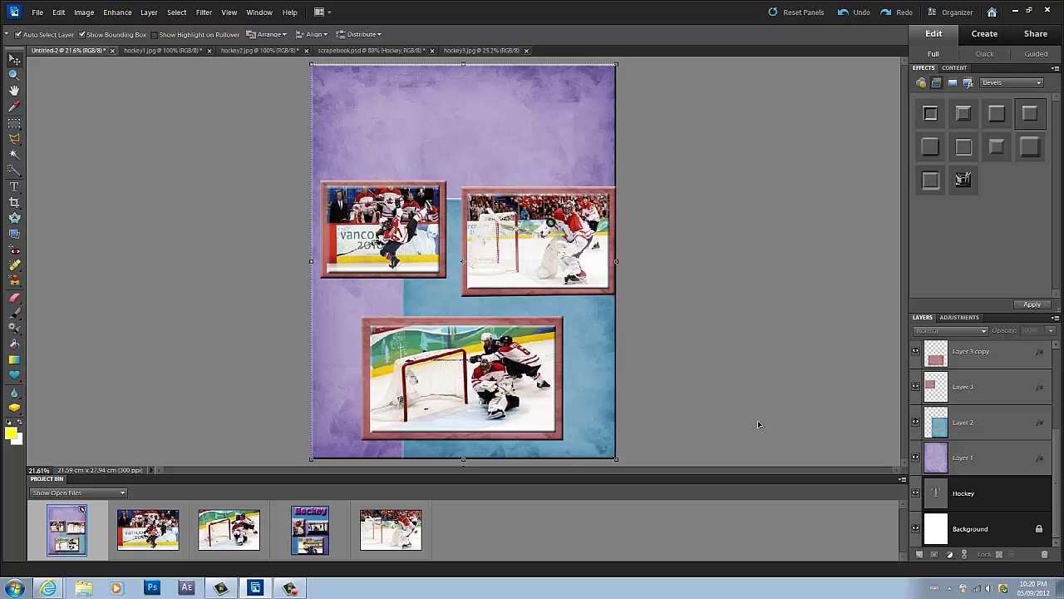
# - Raise the Hockey text layer to the top of the stack and move the title up into the purple area above the photos
pyautogui.click(984, 494)
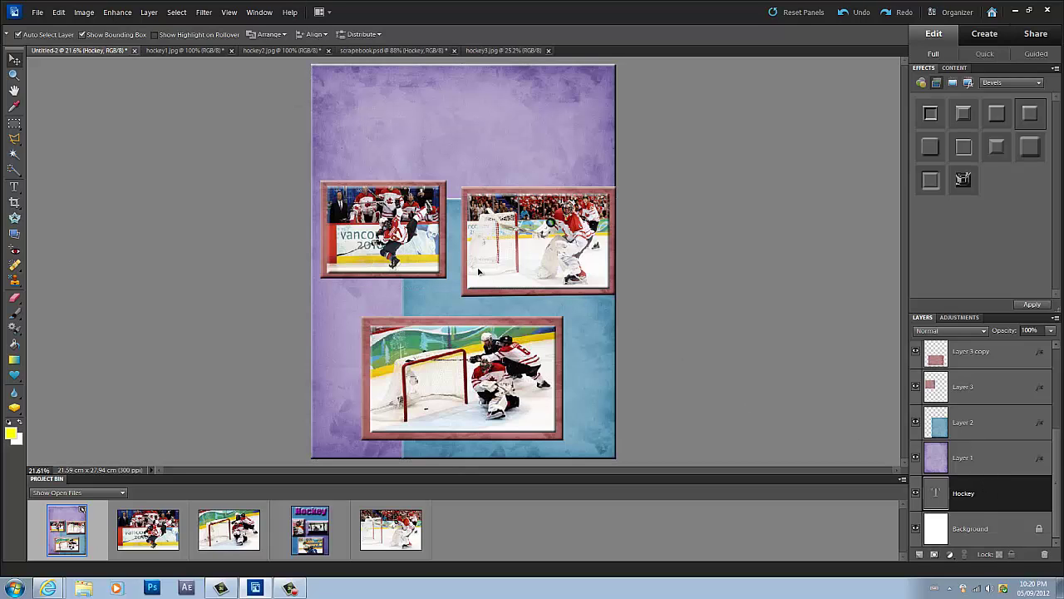
pyautogui.moveTo(480, 274); pyautogui.dragTo(479, 271)
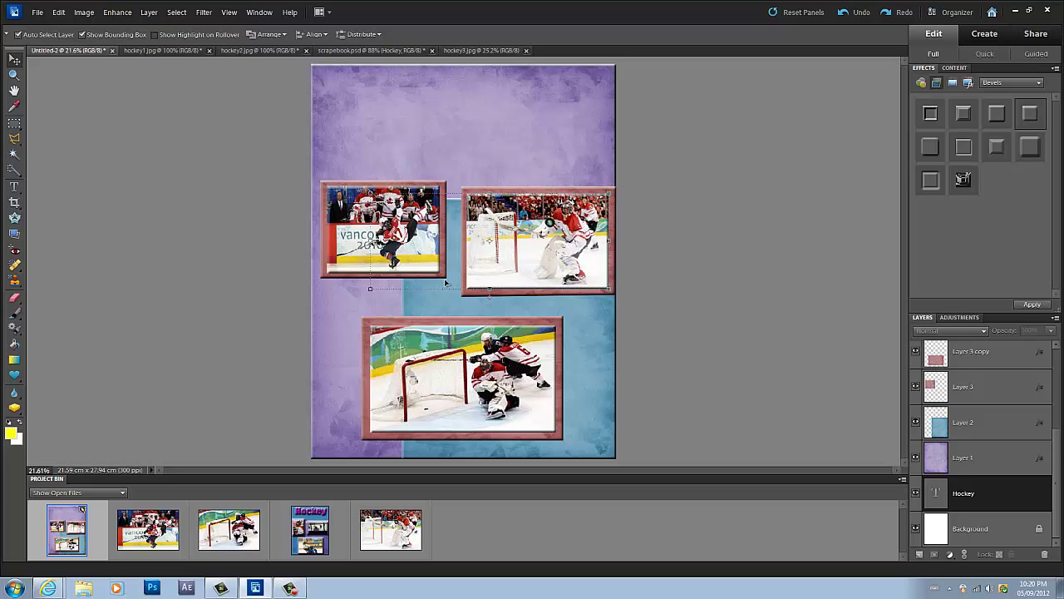
pyautogui.click(443, 285)
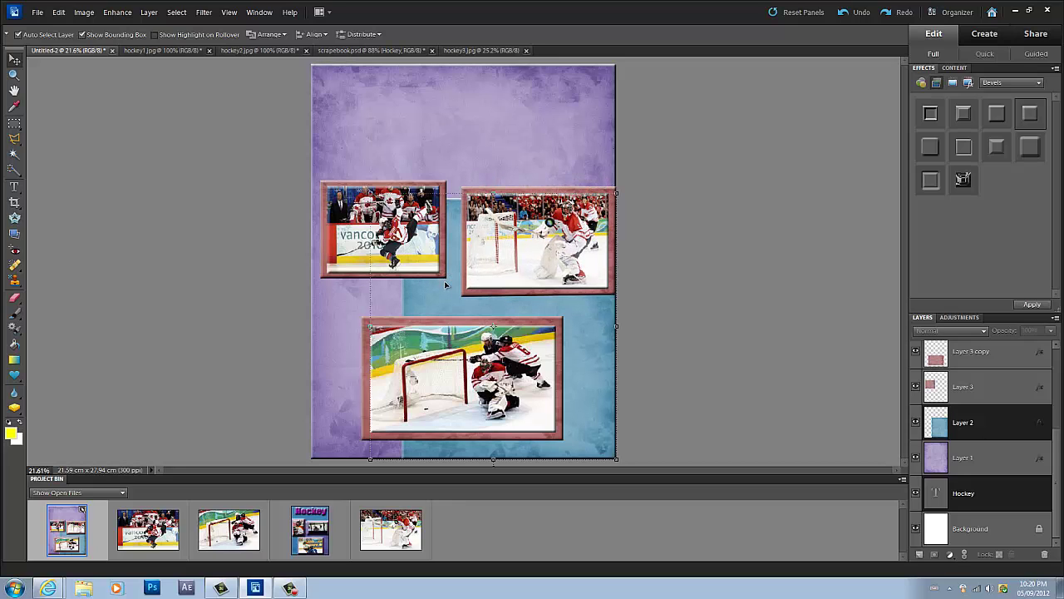
pyautogui.click(981, 441)
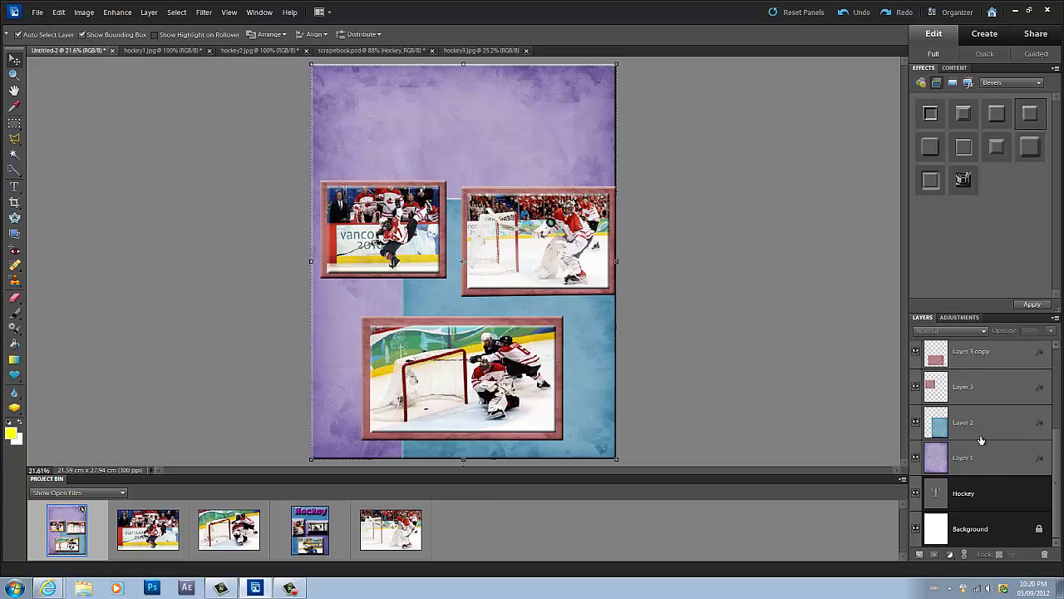
pyautogui.doubleClick(986, 501)
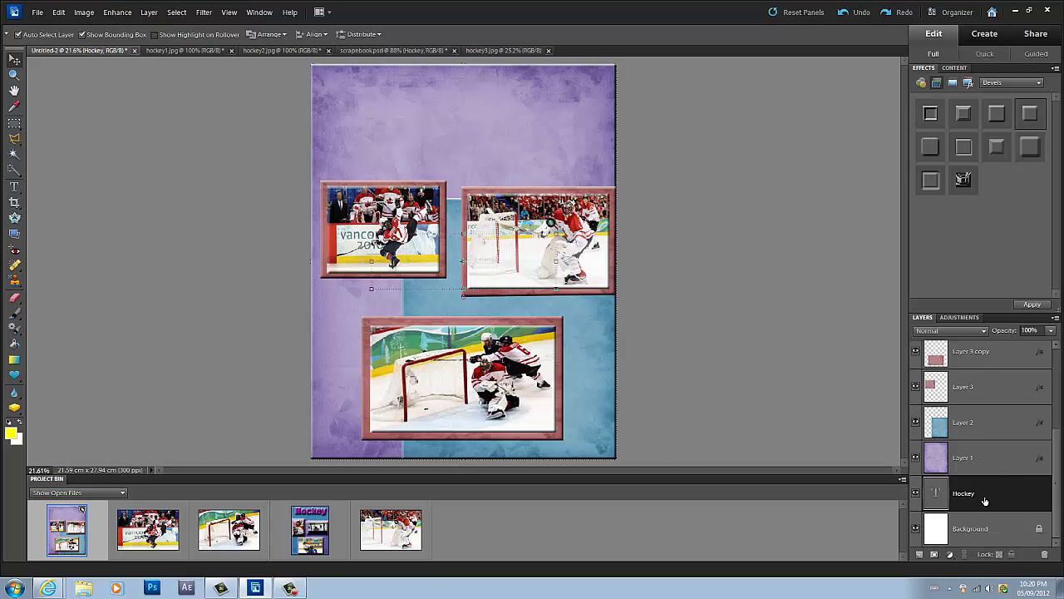
pyautogui.click(594, 192)
pyautogui.scroll(3, 978, 340)
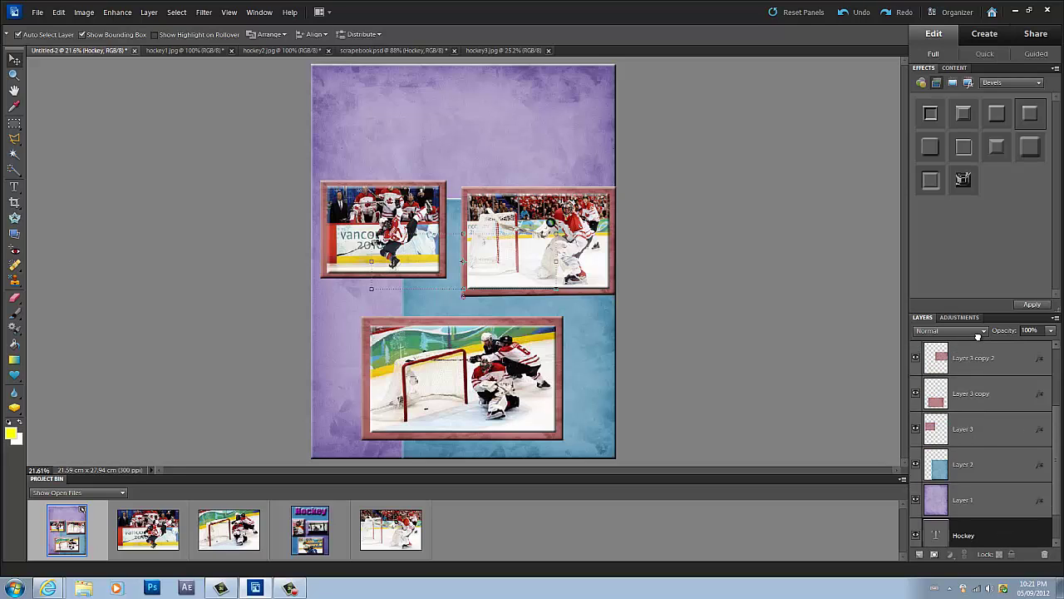
pyautogui.moveTo(978, 336); pyautogui.dragTo(978, 343)
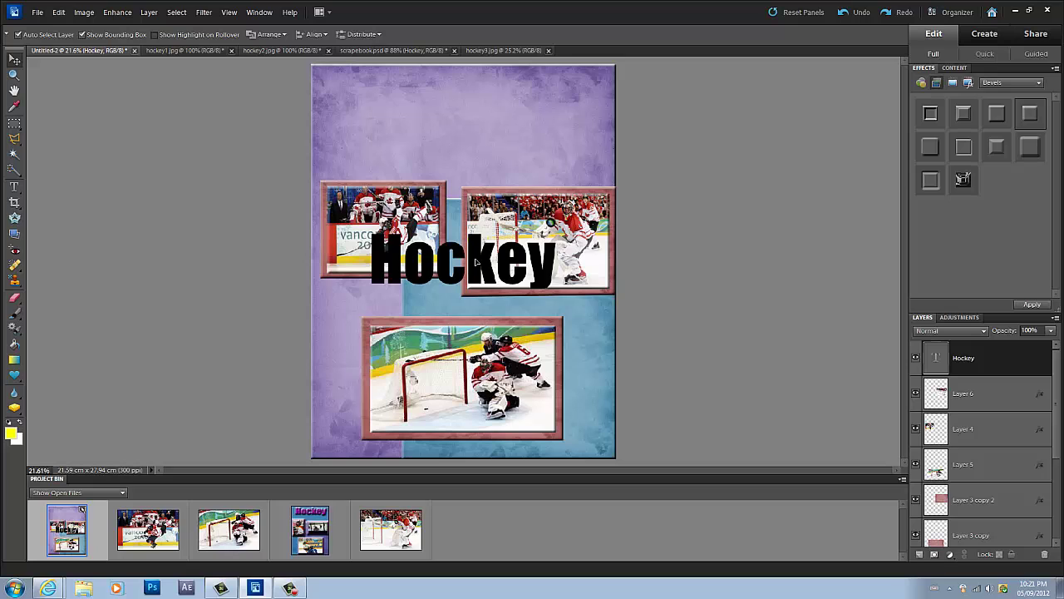
pyautogui.moveTo(476, 262); pyautogui.dragTo(487, 117)
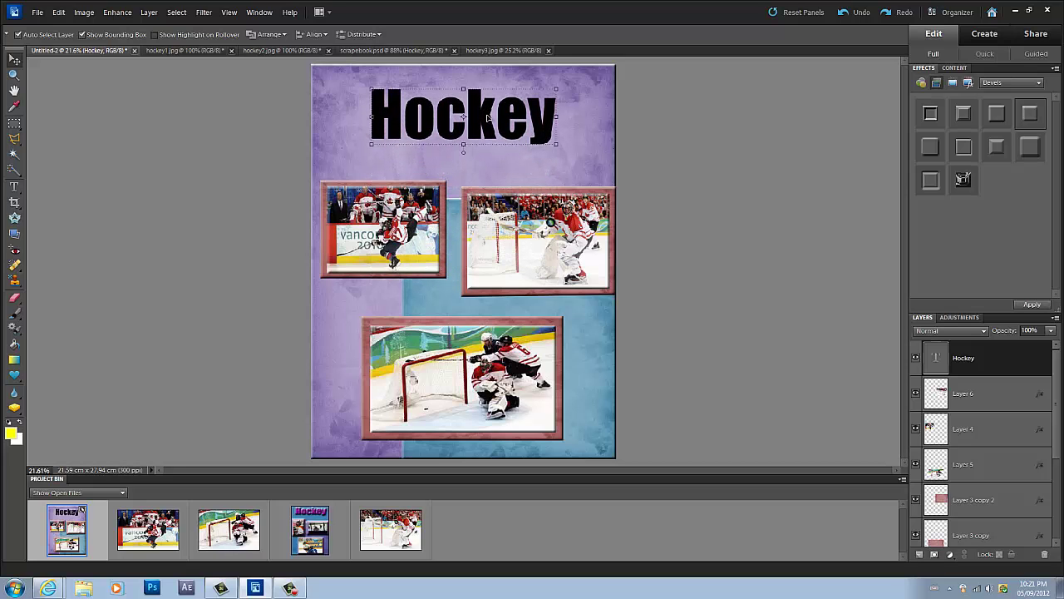
# - Enlarge the Hockey title text to 150 pt
pyautogui.press('t')
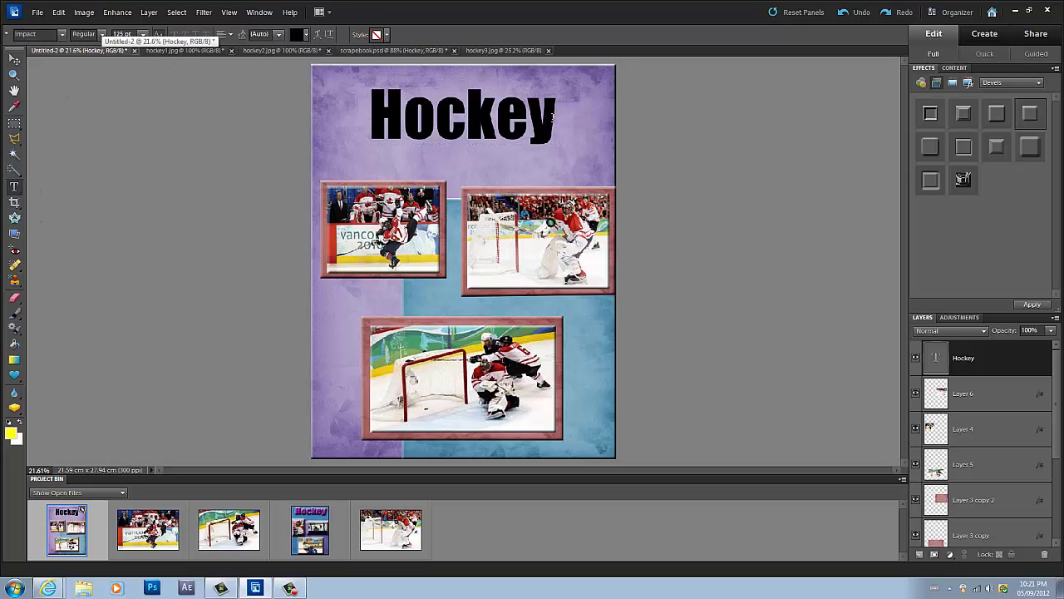
pyautogui.moveTo(553, 117); pyautogui.dragTo(406, 108)
pyautogui.moveTo(102, 39); pyautogui.dragTo(266, 63)
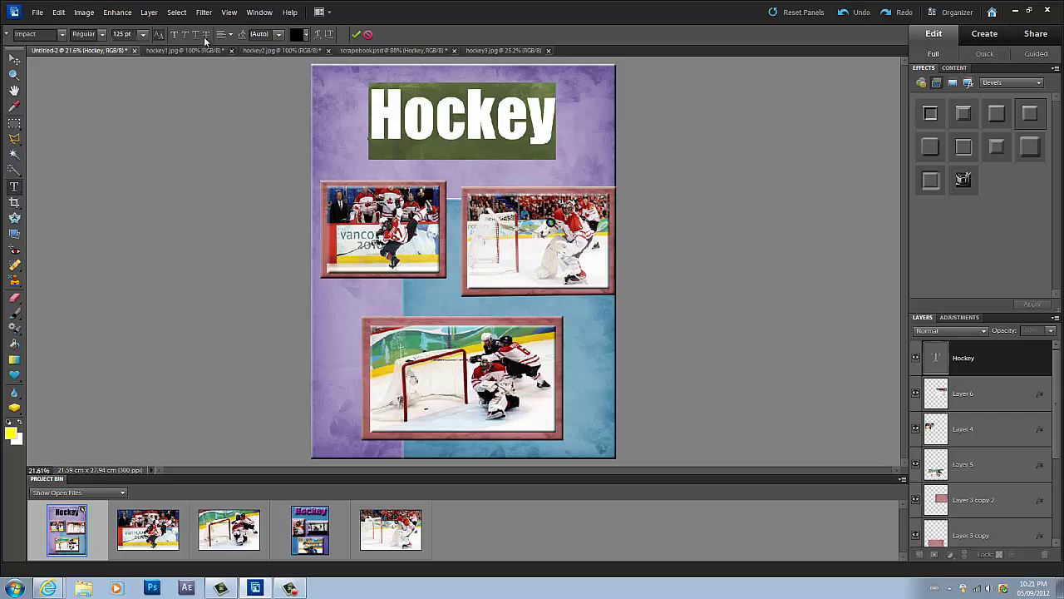
pyautogui.click(124, 34)
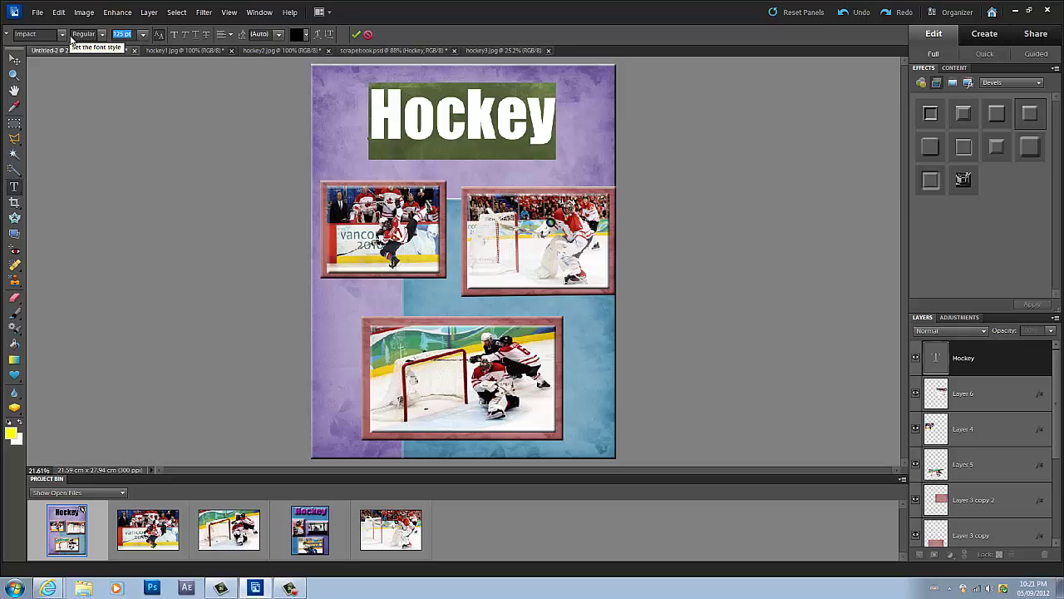
pyautogui.write('150')
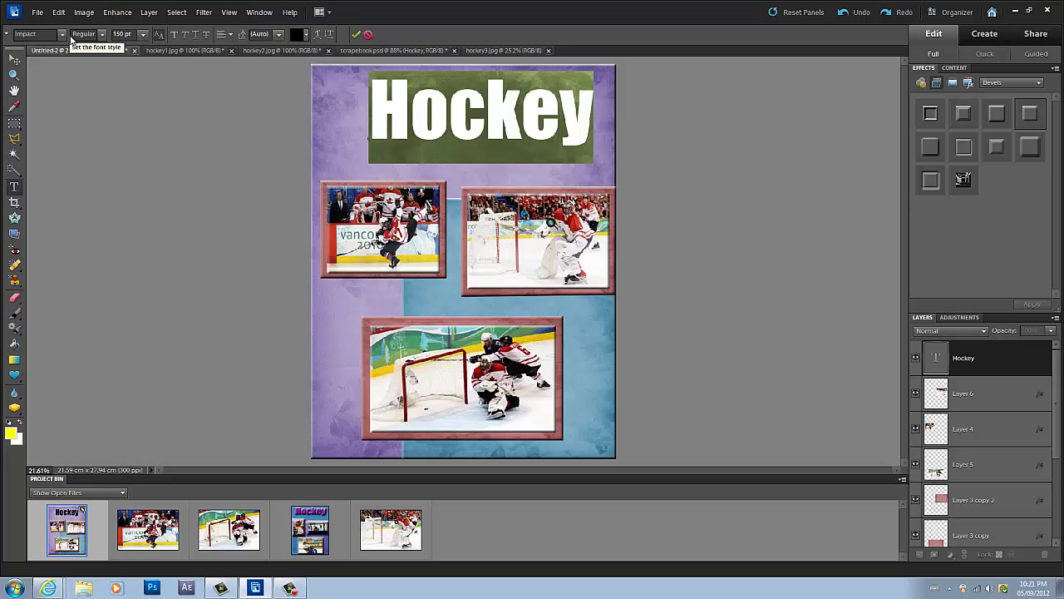
pyautogui.click(355, 36)
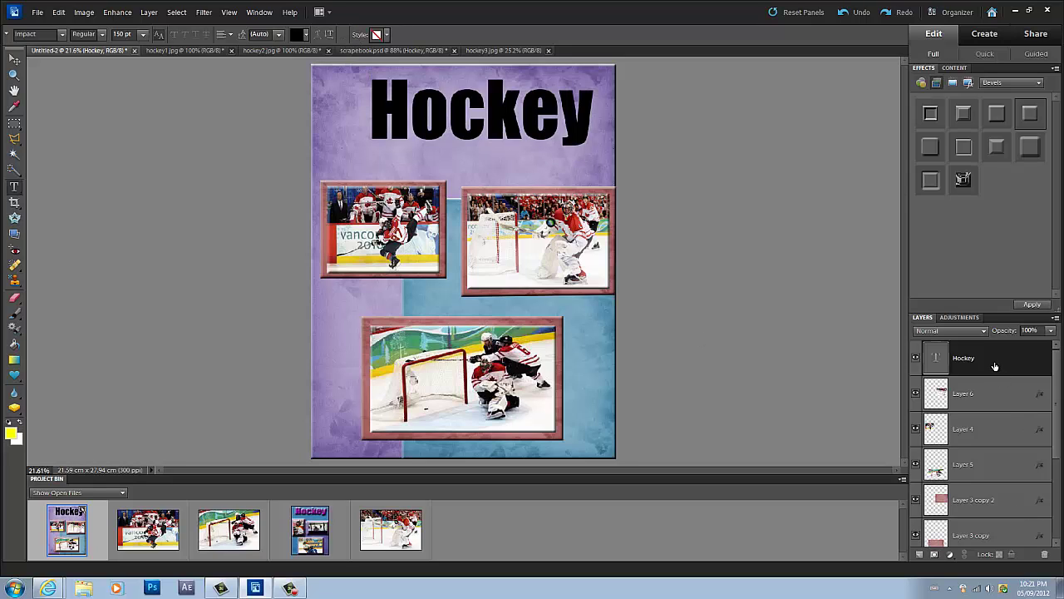
# - Place the Hockey layer directly above Background and align the two layers by vertical centers
pyautogui.moveTo(994, 367); pyautogui.dragTo(965, 504)
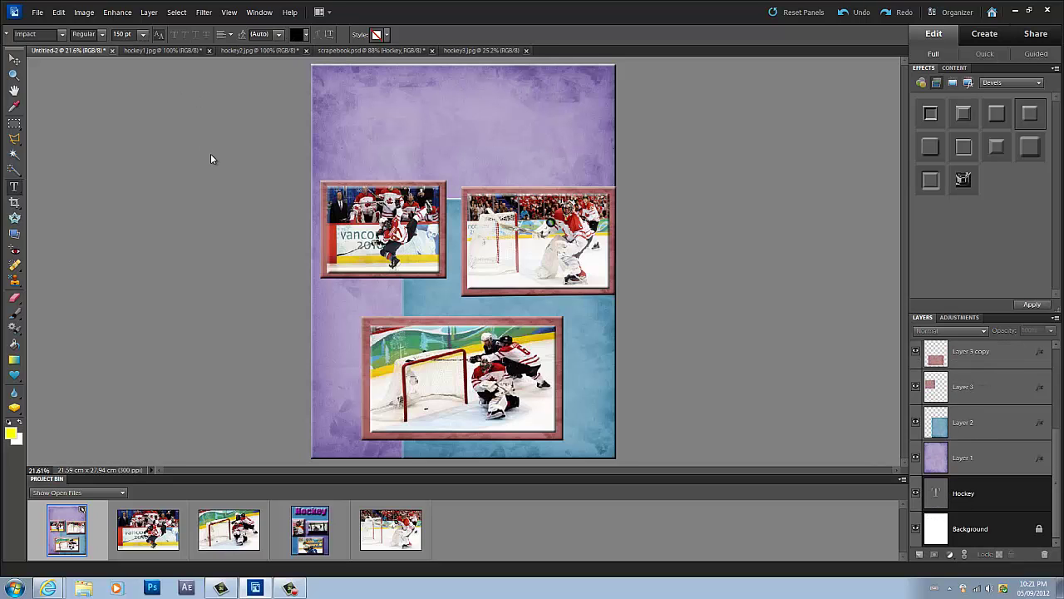
pyautogui.press('v')
pyautogui.click(314, 34)
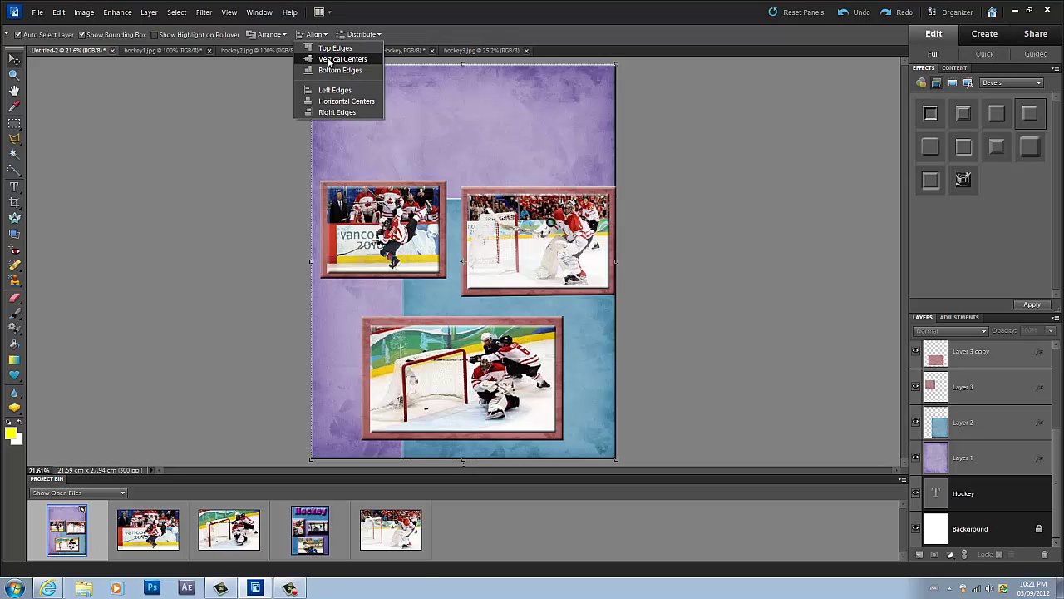
pyautogui.click(325, 61)
# - Bring the Hockey text layer alone back to the top of the layer stack
pyautogui.click(978, 504)
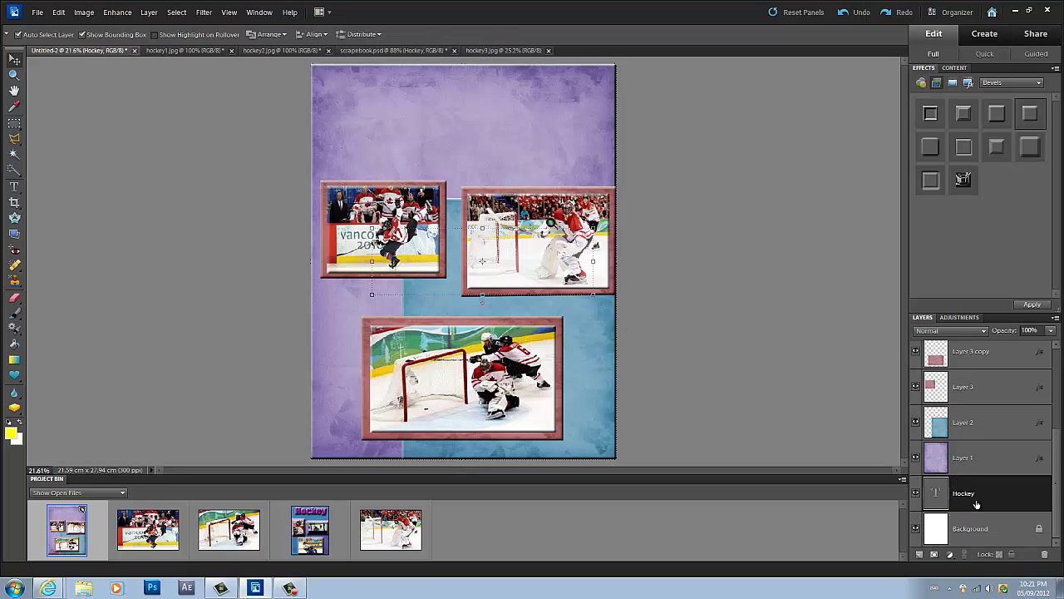
pyautogui.scroll(2, 973, 383)
pyautogui.scroll(3, 966, 344)
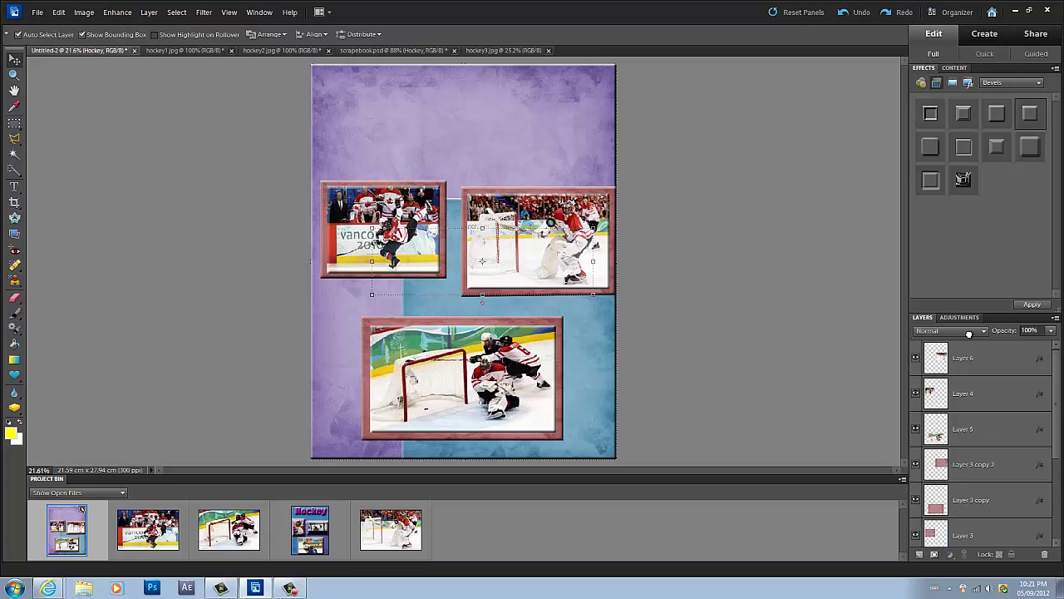
pyautogui.click(936, 350)
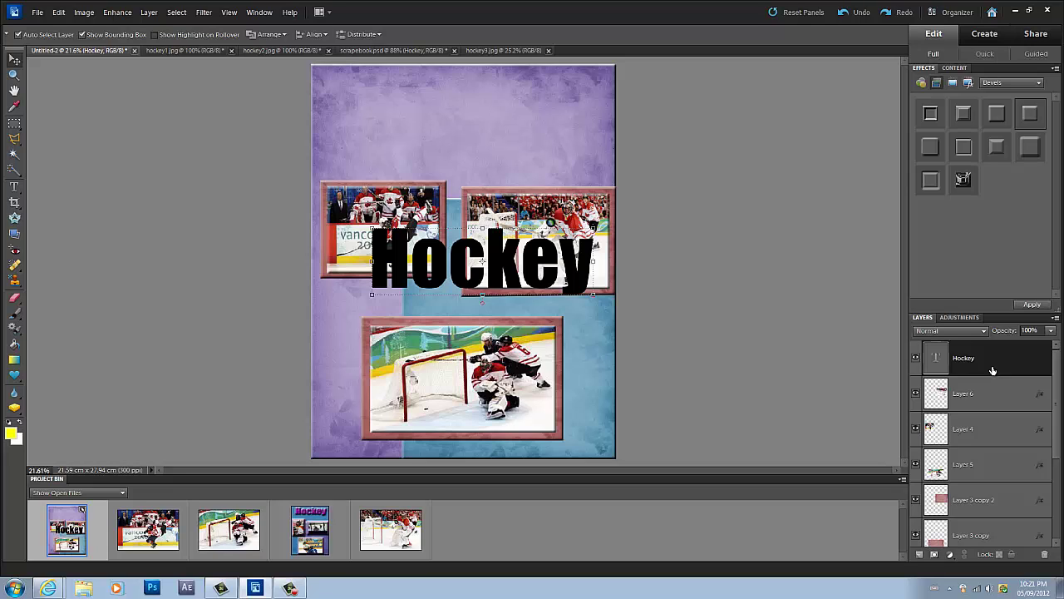
# - Return the Hockey layer to just above Background and align both layers by horizontal centers
pyautogui.moveTo(992, 373); pyautogui.dragTo(976, 511)
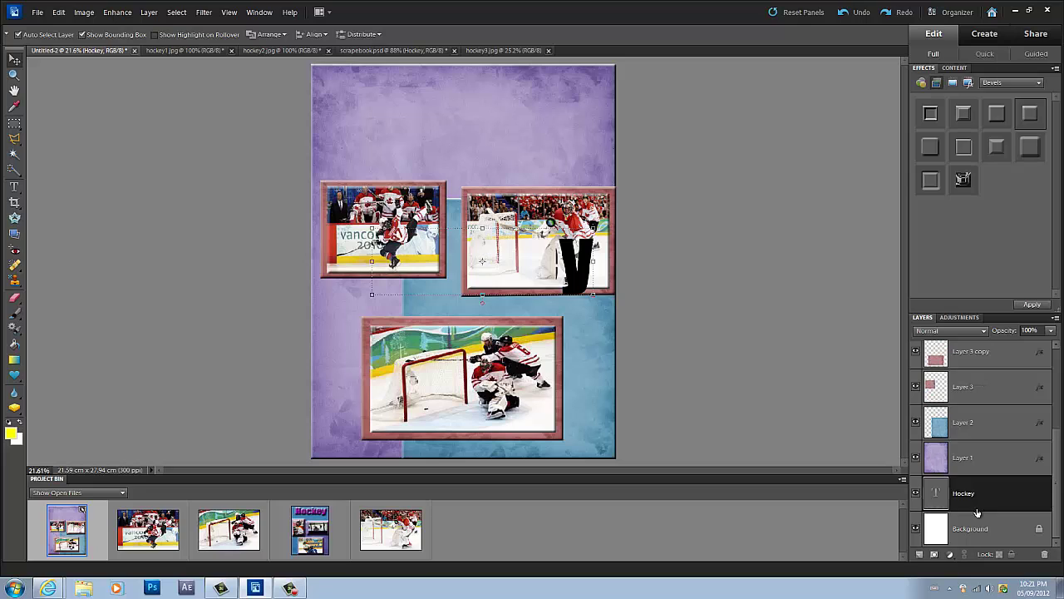
pyautogui.click(975, 525)
pyautogui.keyDown('ctrl'); pyautogui.click(967, 501); pyautogui.keyUp('ctrl')
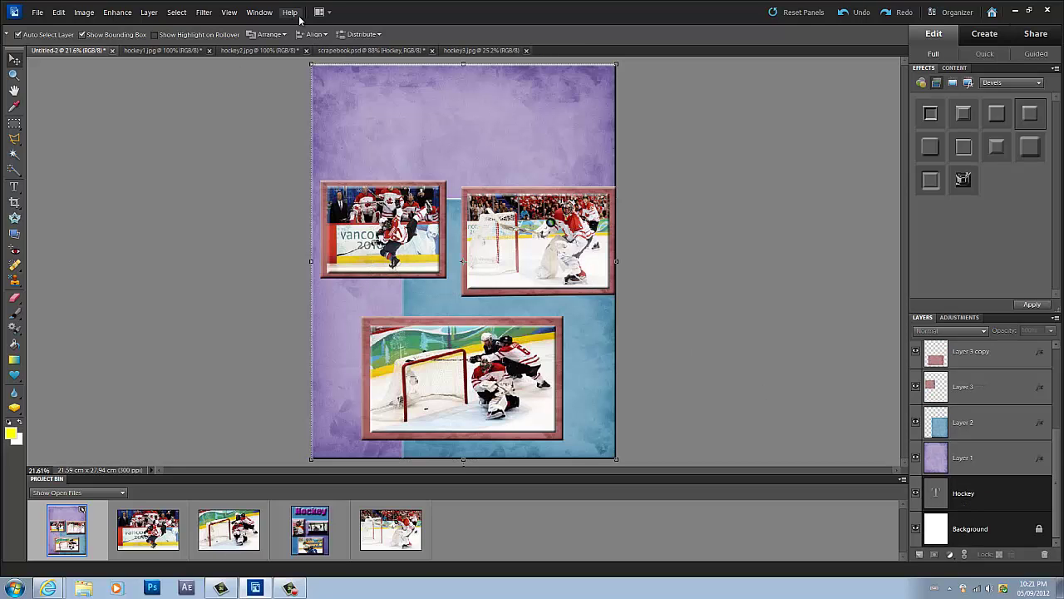
pyautogui.click(324, 34)
pyautogui.click(339, 101)
# - Move the Hockey layer to the top of the stack and shift the title straight up above the photos
pyautogui.click(997, 494)
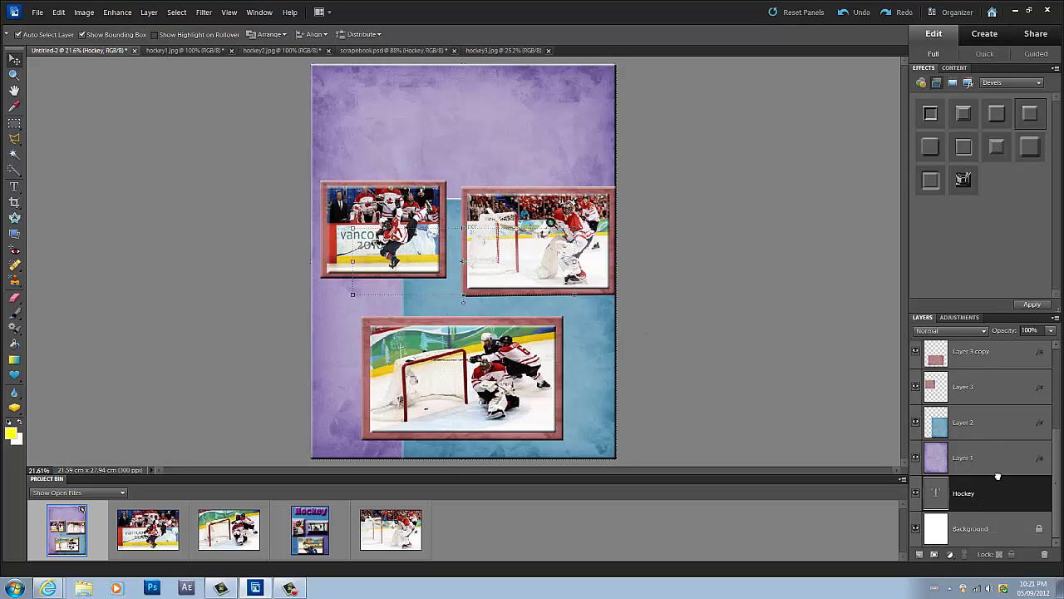
pyautogui.scroll(5, 998, 477)
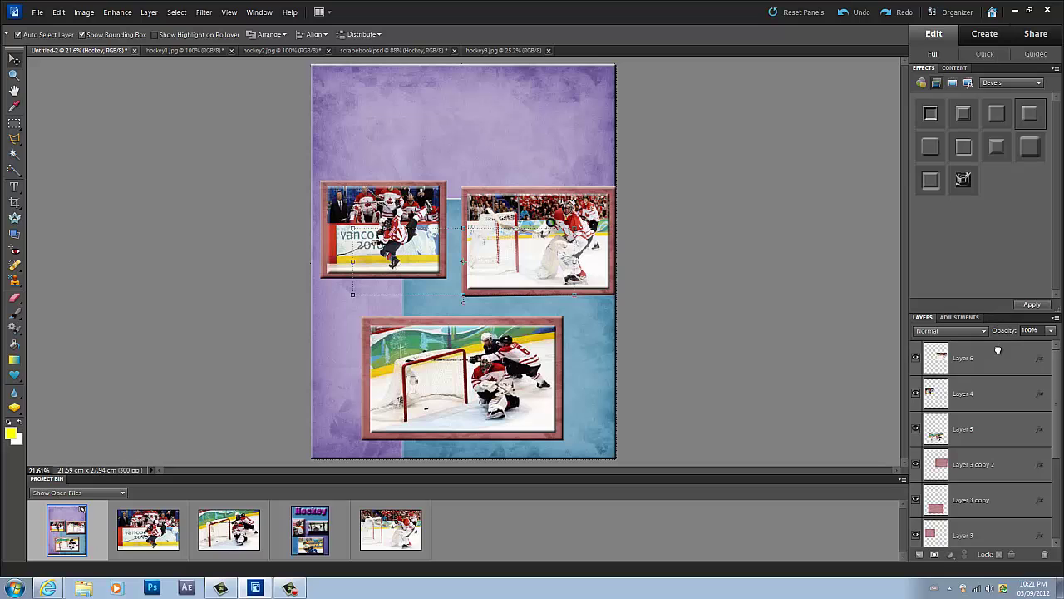
pyautogui.moveTo(994, 348); pyautogui.dragTo(994, 345)
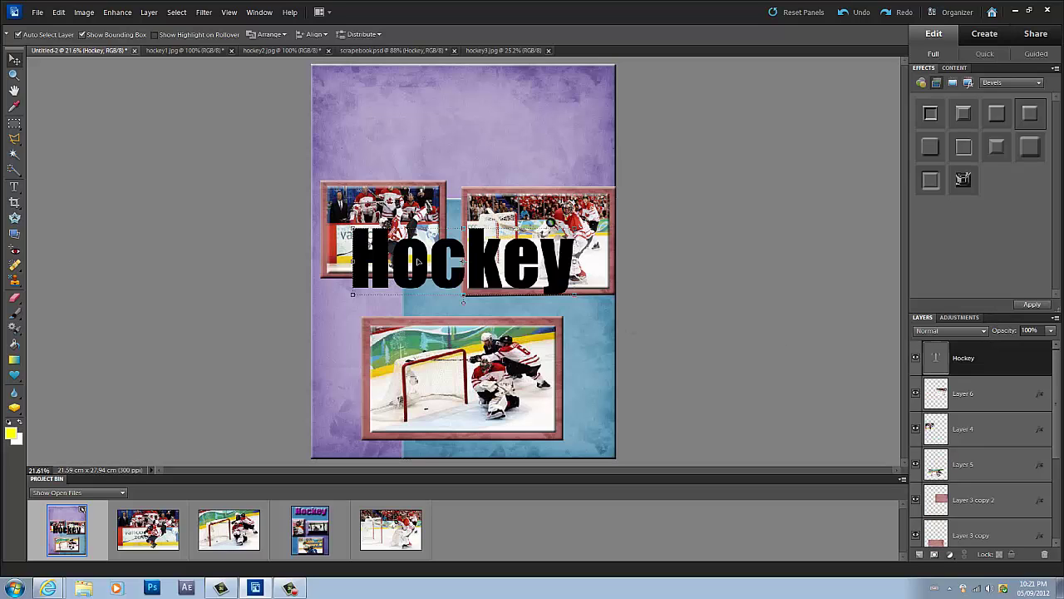
pyautogui.moveTo(418, 262); pyautogui.dragTo(418, 131)
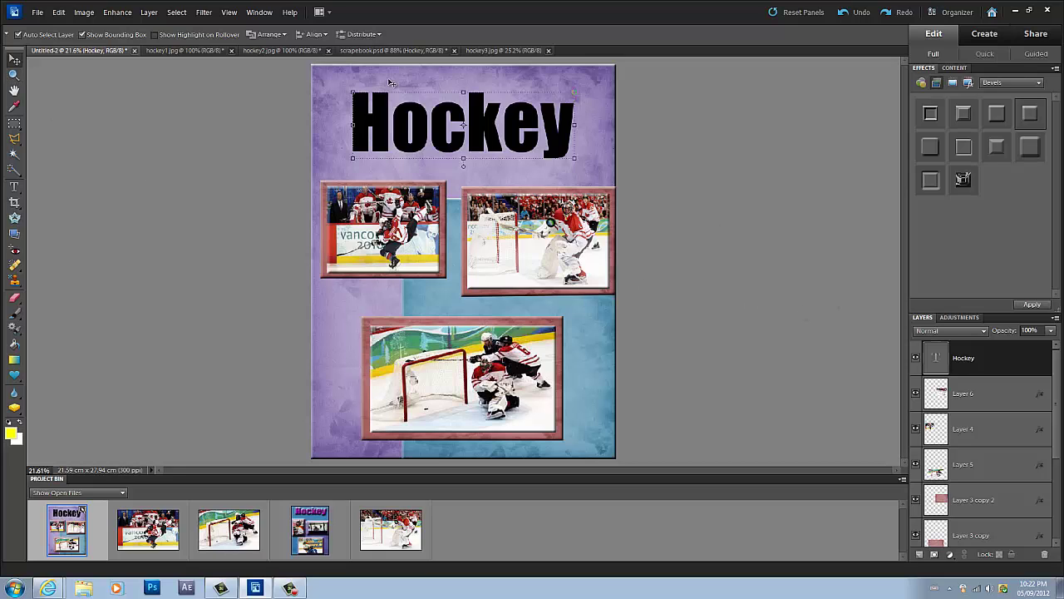
# - Check the title styling in scrapbook.psd and apply a bevel style to the Hockey title in Untitled-2
pyautogui.click(374, 51)
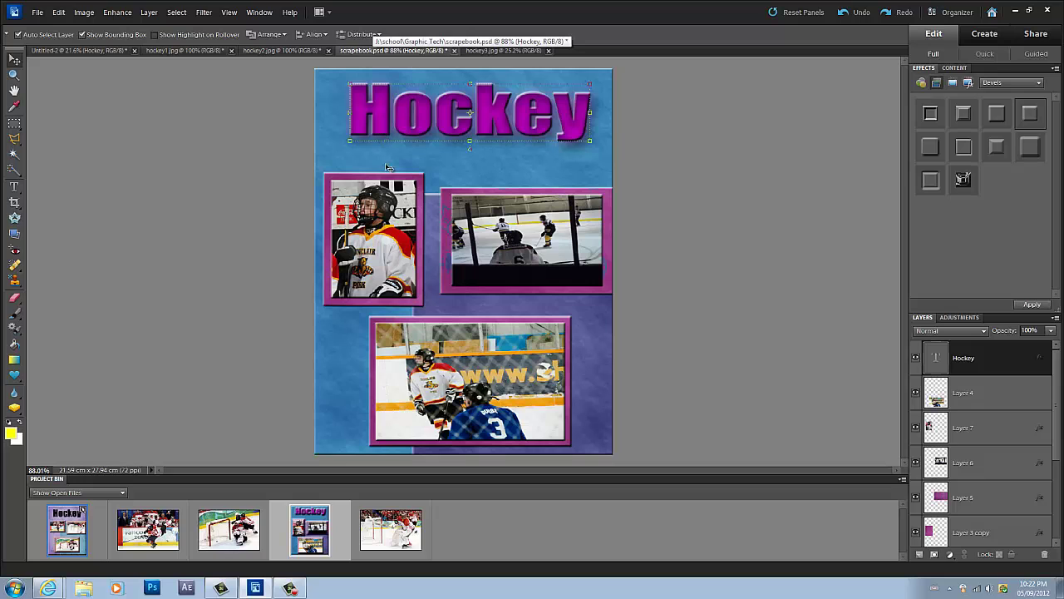
pyautogui.click(72, 51)
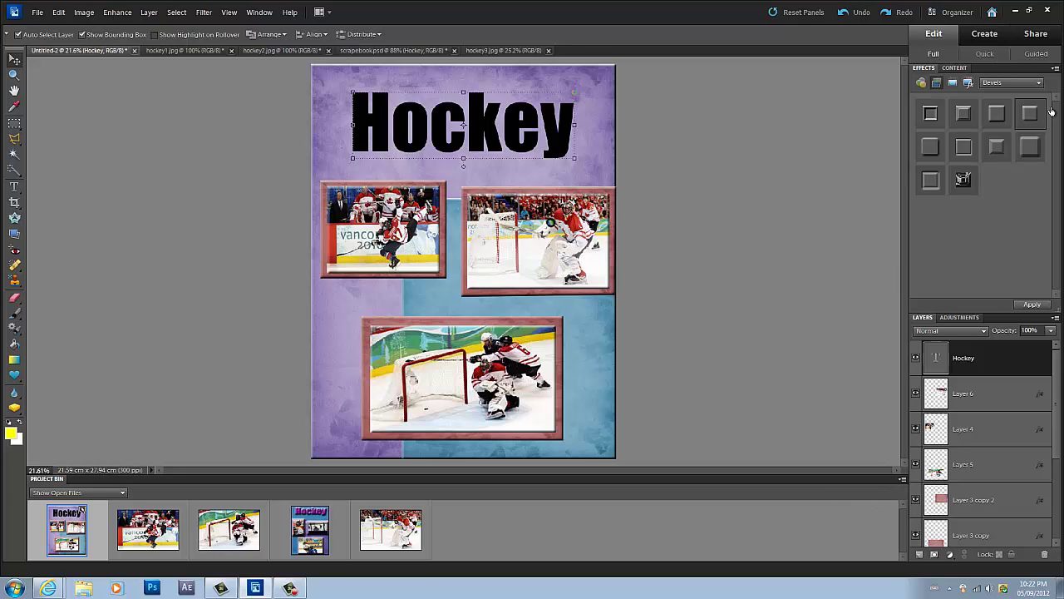
pyautogui.click(1032, 304)
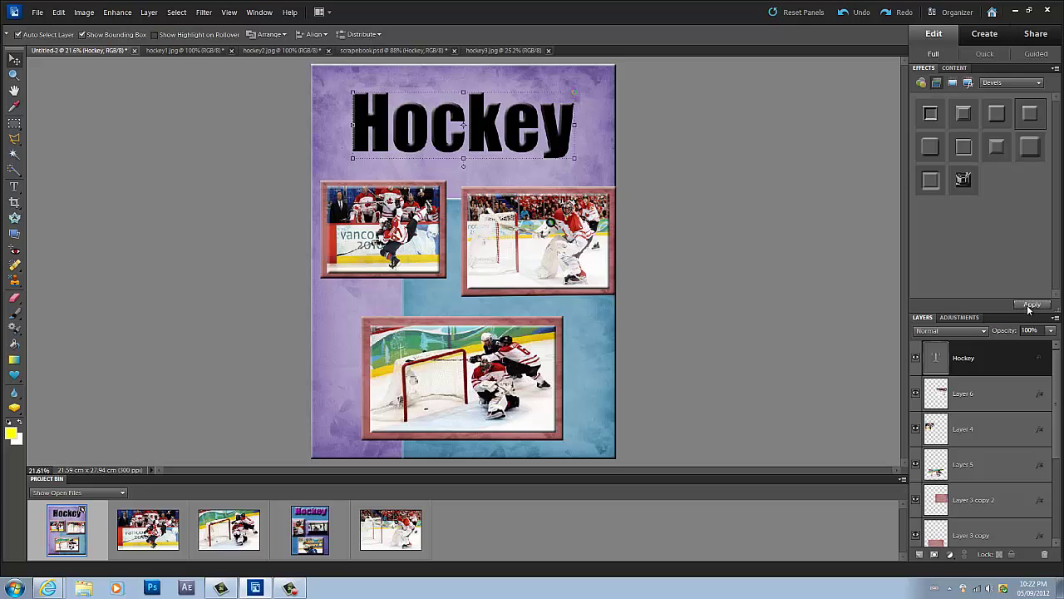
pyautogui.click(1032, 305)
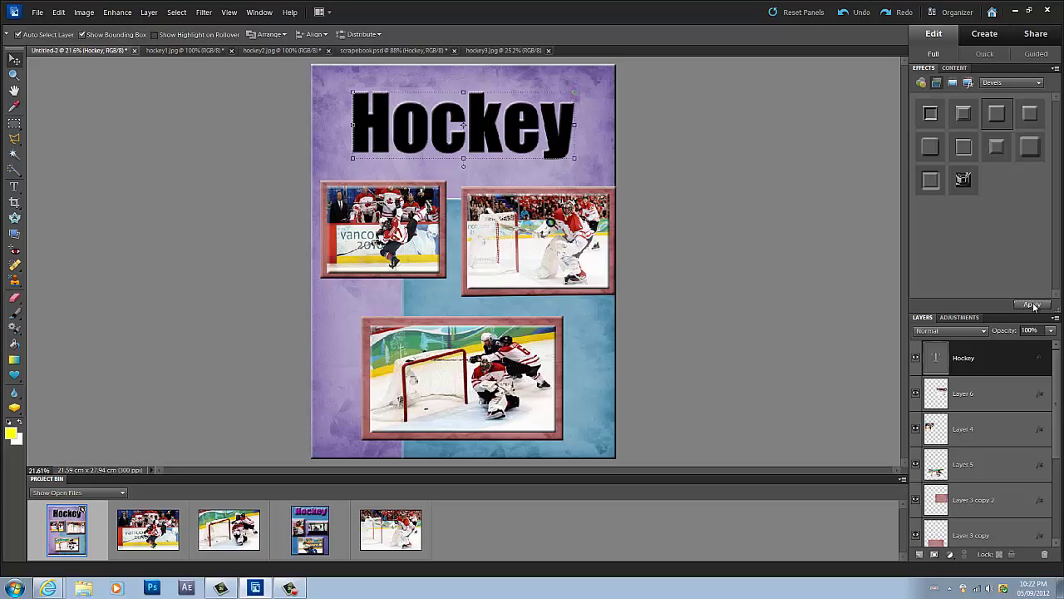
# - Try the red Wow Plastic style on the Hockey title and undo it
pyautogui.click(1004, 81)
pyautogui.click(1008, 215)
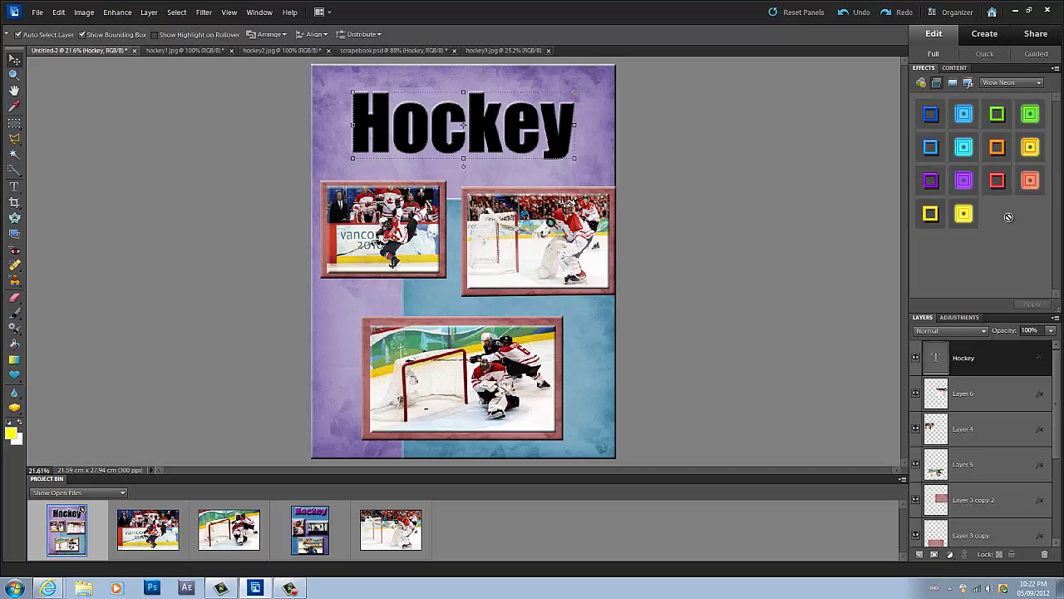
pyautogui.click(1003, 83)
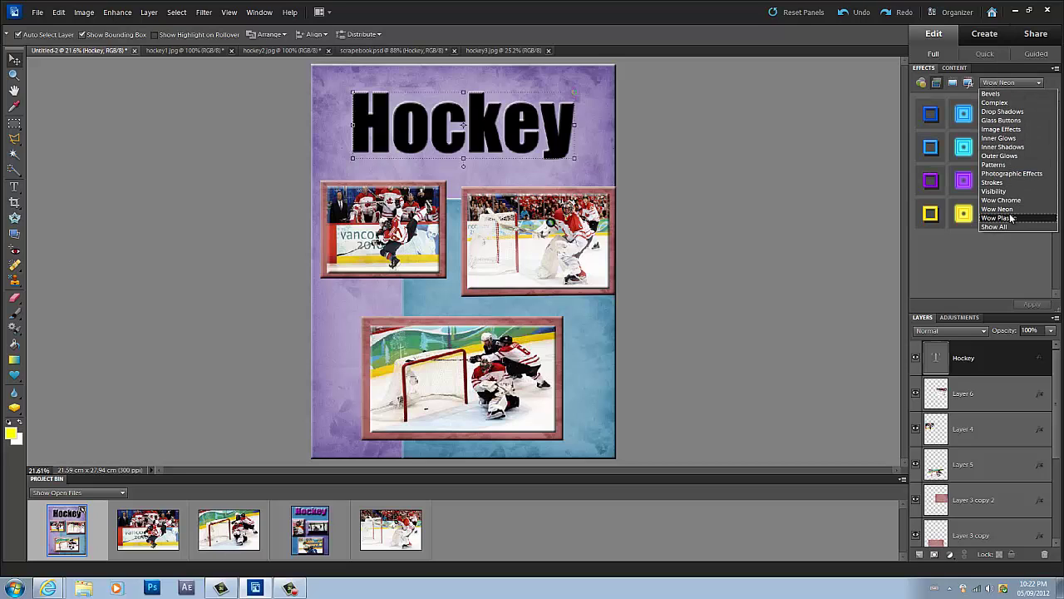
pyautogui.click(1009, 220)
pyautogui.click(1029, 155)
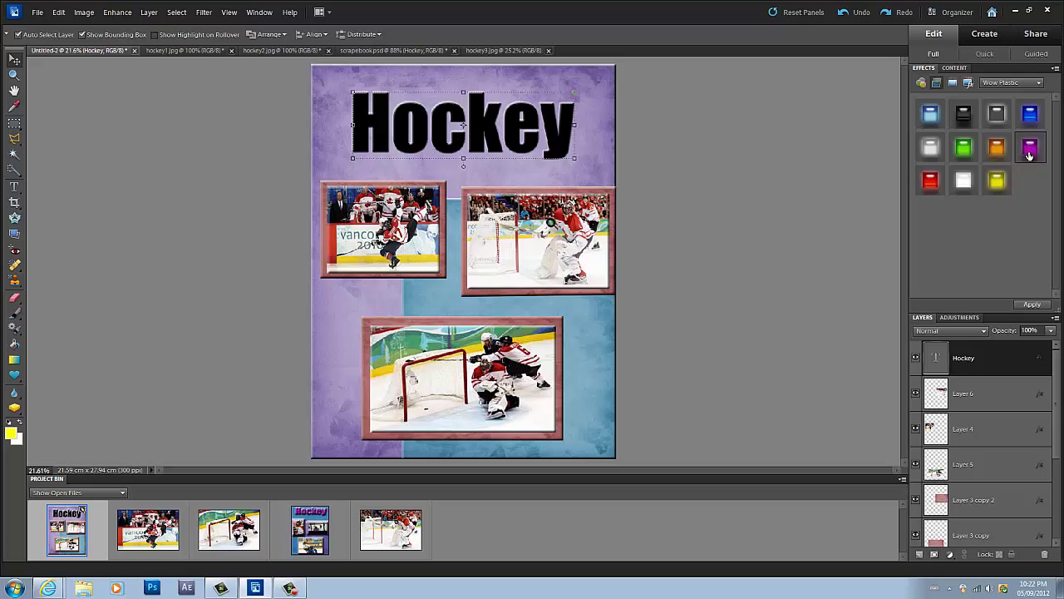
pyautogui.click(932, 182)
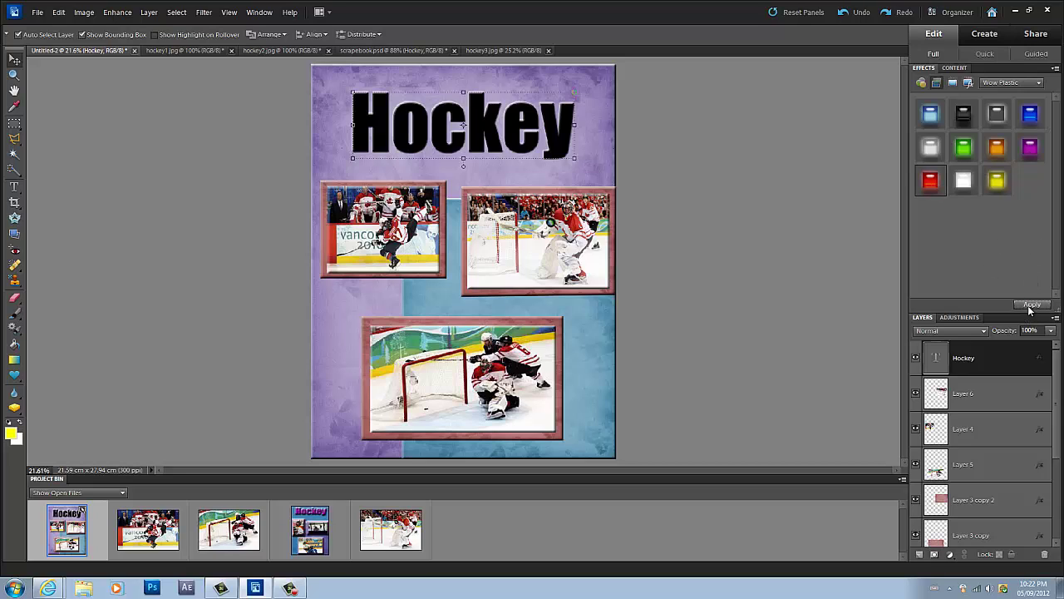
pyautogui.click(1030, 307)
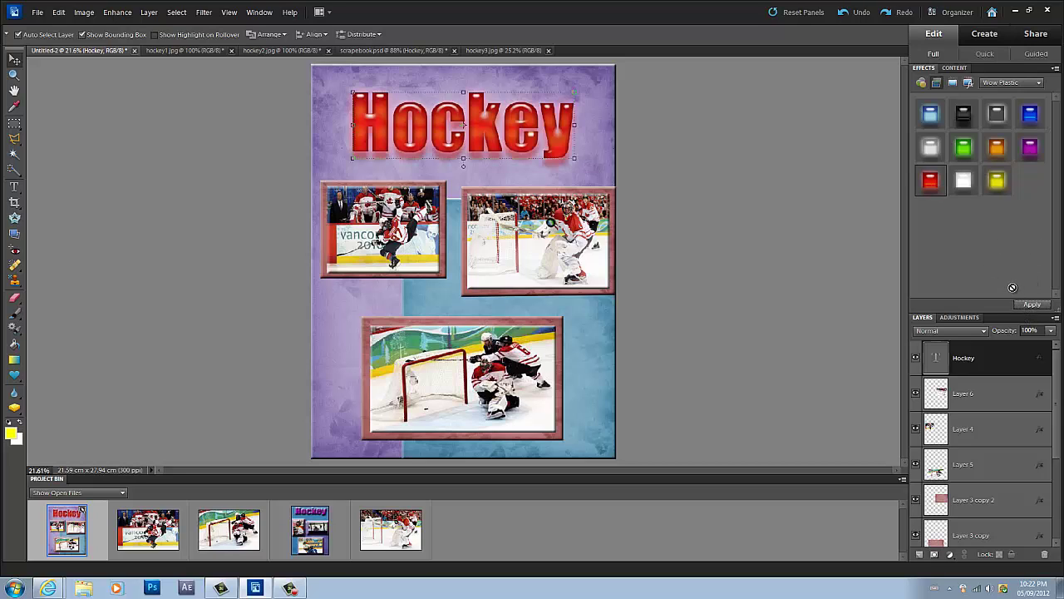
pyautogui.hotkey('ctrl', 'z')
# - Try the first Wow Chrome style on the Hockey title
pyautogui.click(993, 83)
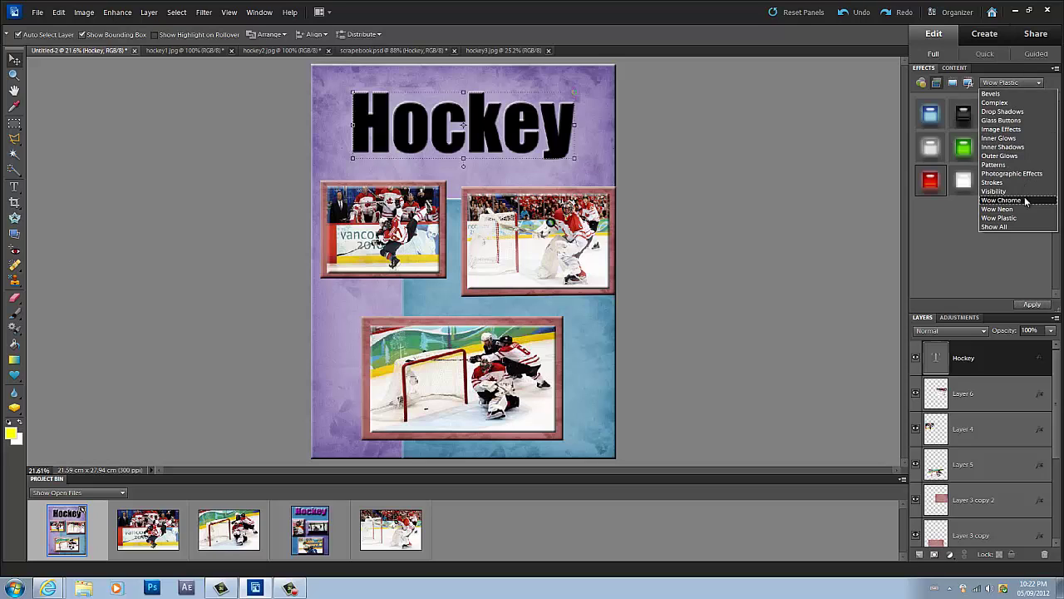
pyautogui.click(1006, 200)
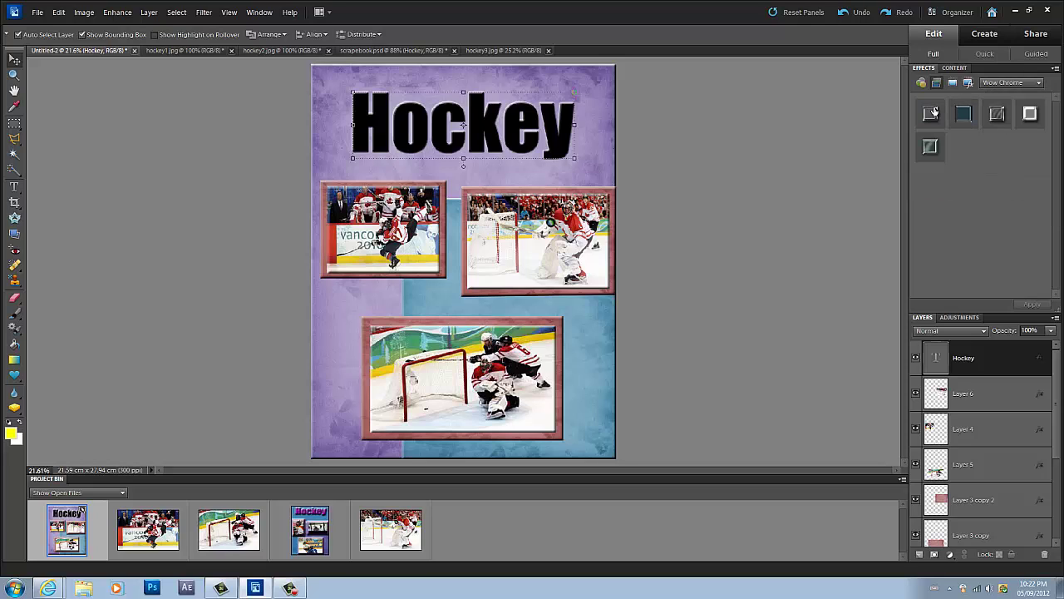
pyautogui.click(1038, 305)
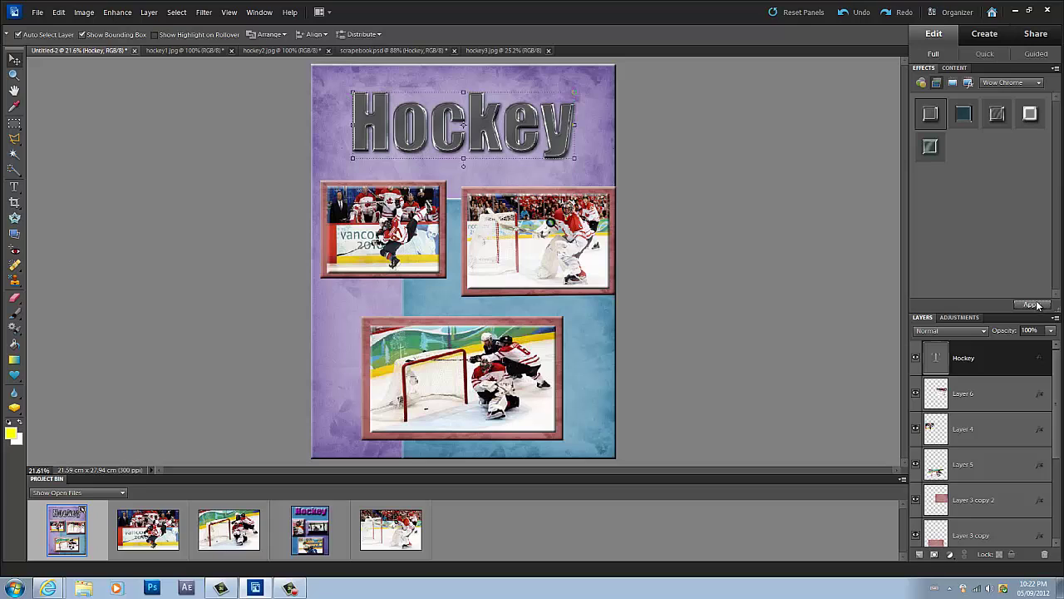
# - Try the pink Glass Buttons style on the Hockey title, undo back to the plain bevel, and try it again
pyautogui.click(1018, 82)
pyautogui.click(1003, 120)
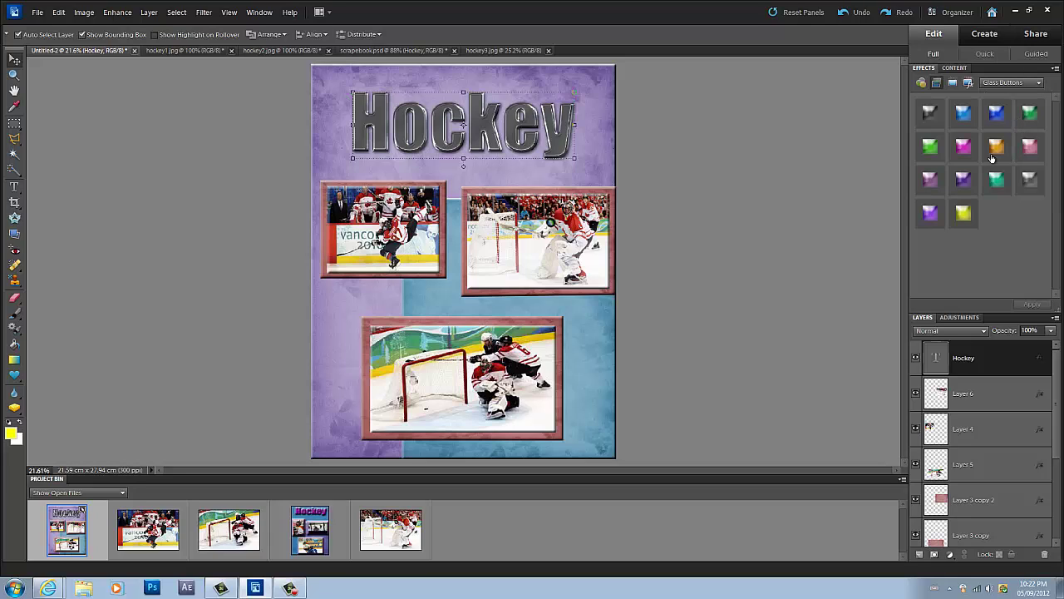
pyautogui.click(1031, 147)
pyautogui.click(1033, 305)
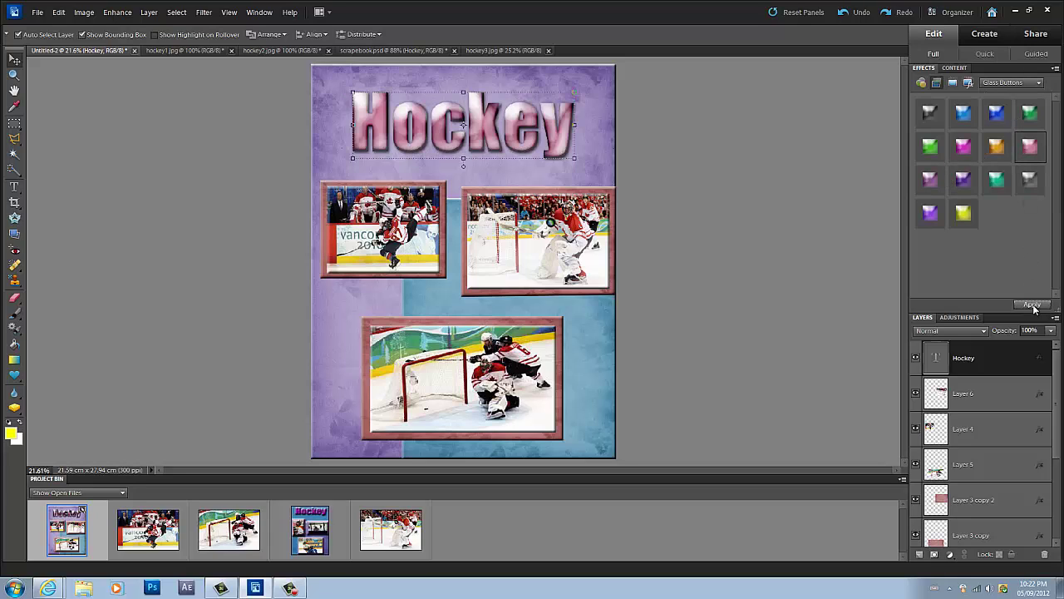
pyautogui.doubleClick(930, 213)
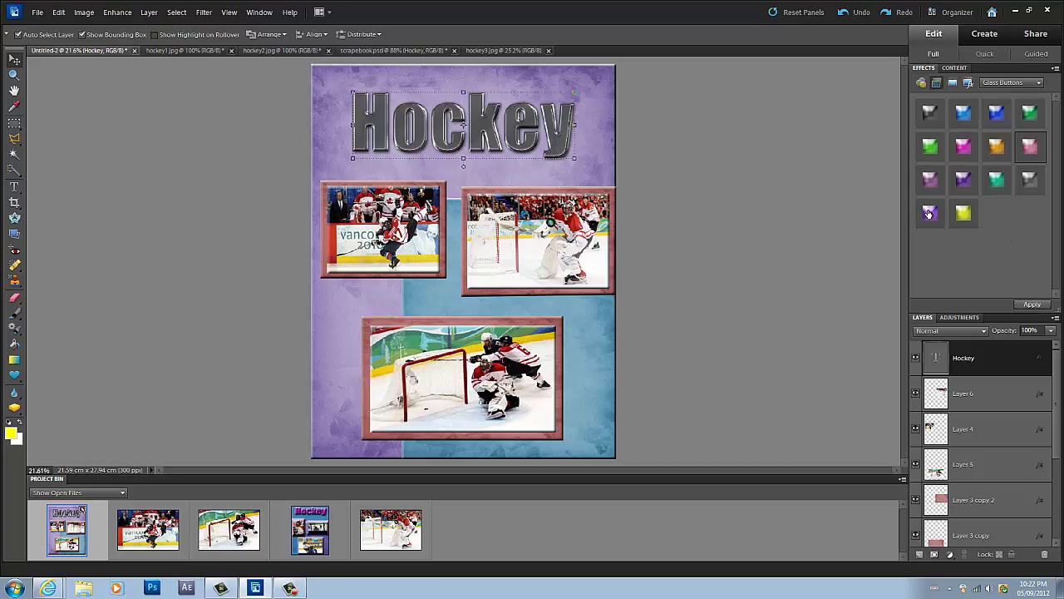
pyautogui.click(1031, 147)
pyautogui.click(1031, 304)
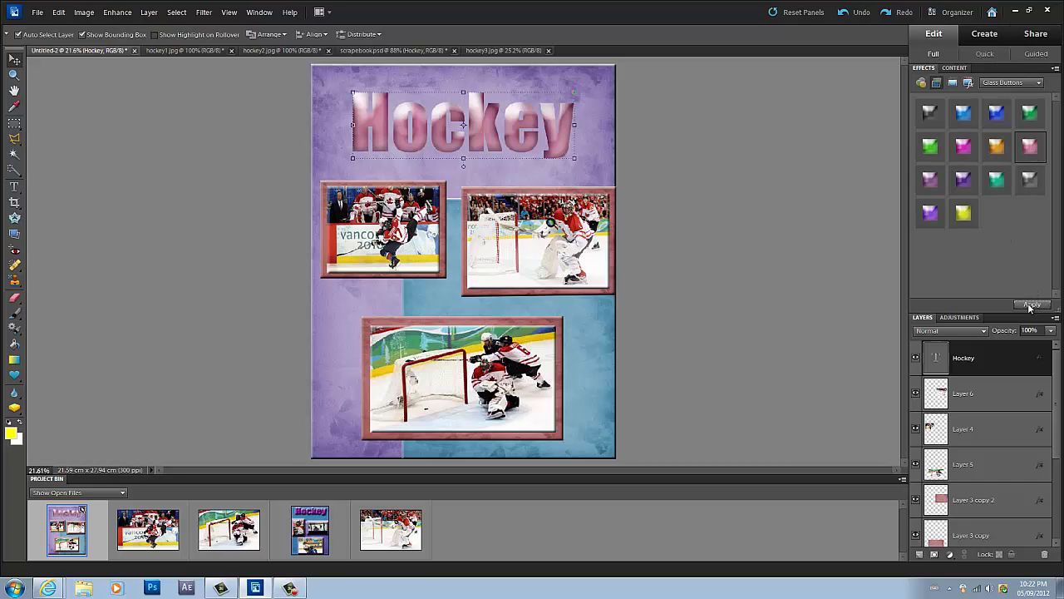
# - Apply a soft style from the Drop Shadows set to the bevelled black Hockey title
pyautogui.click(1010, 83)
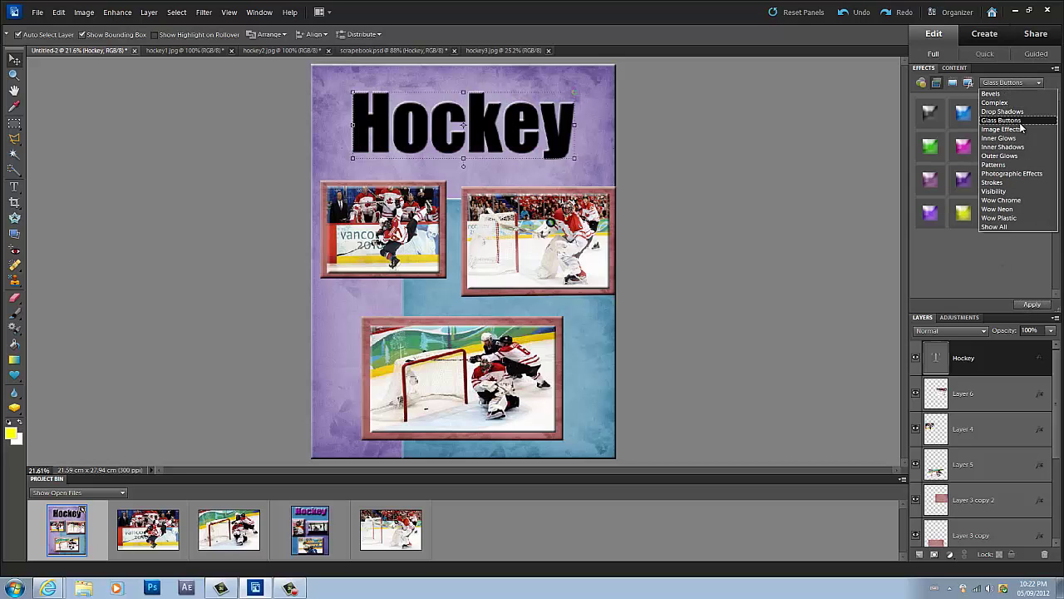
pyautogui.click(1029, 112)
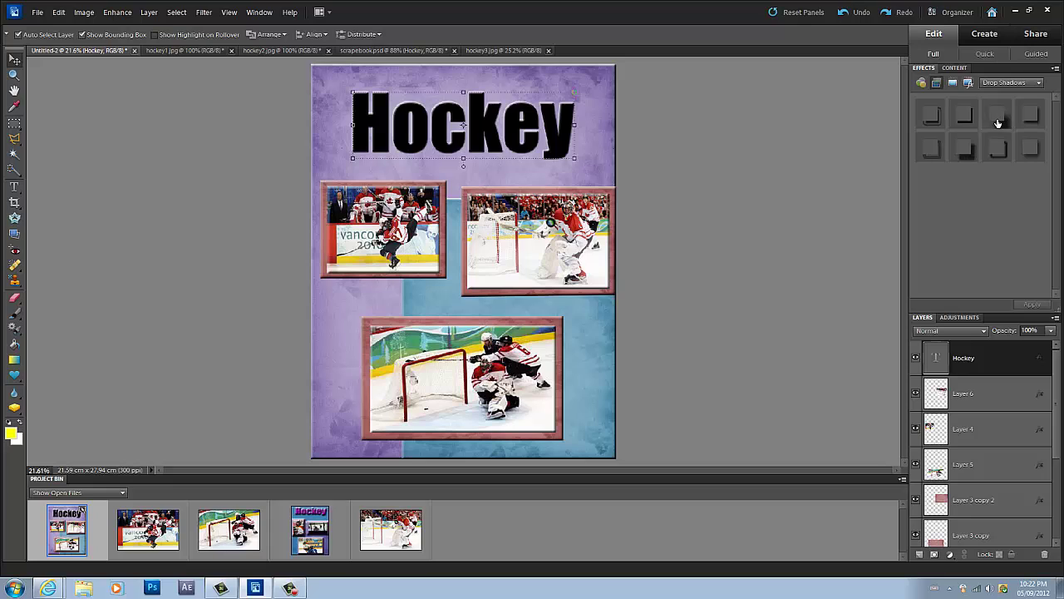
pyautogui.click(999, 123)
pyautogui.click(1032, 147)
pyautogui.click(1032, 304)
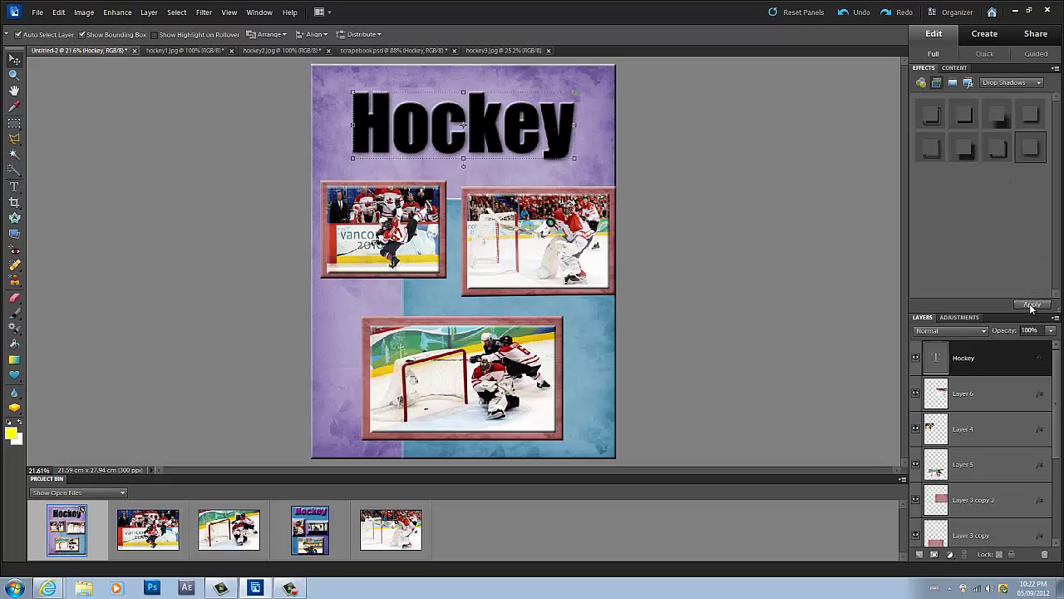
# - Browse the Inner Shadows and full style collections, try the solid bright red style on the Hockey title, and undo it
pyautogui.click(1008, 83)
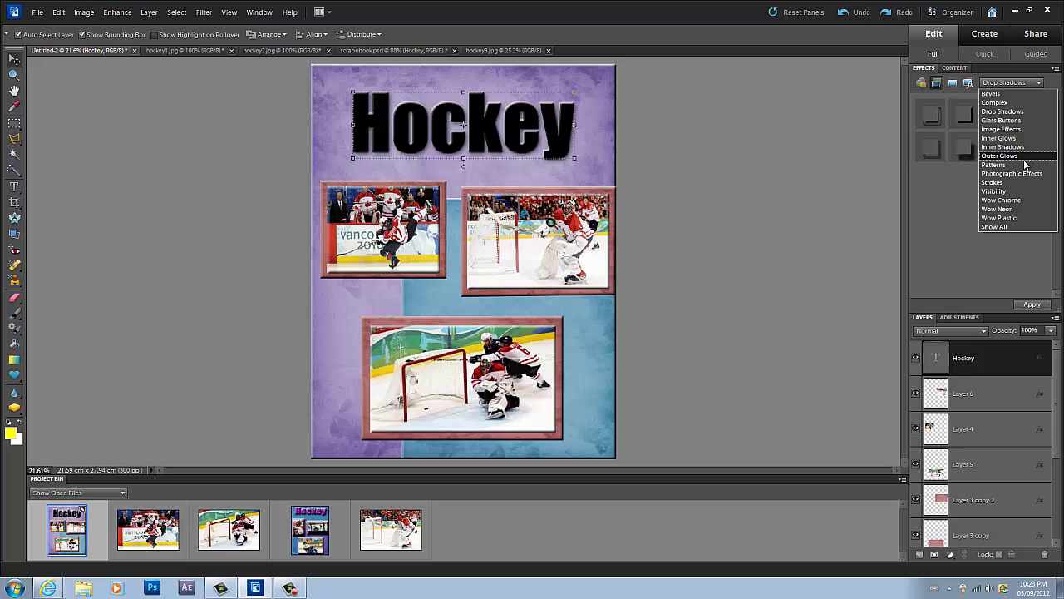
pyautogui.click(1008, 147)
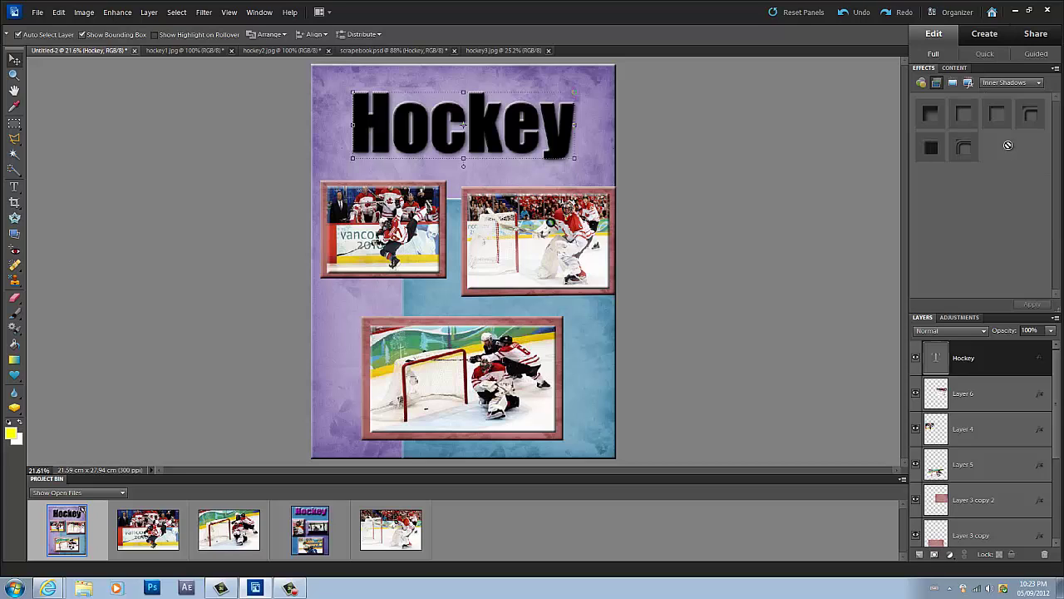
pyautogui.click(1017, 81)
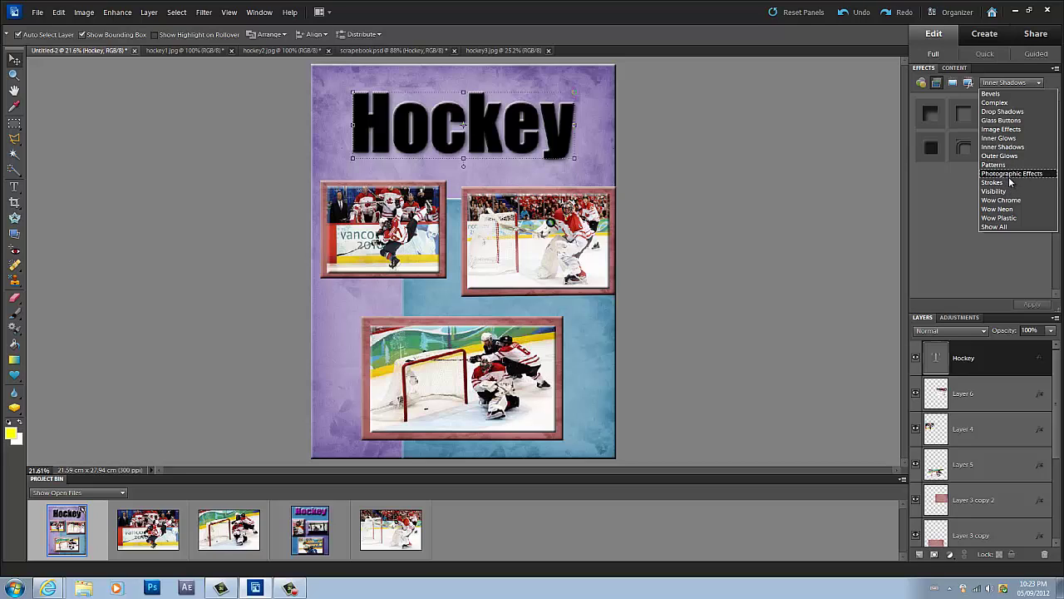
pyautogui.click(1008, 227)
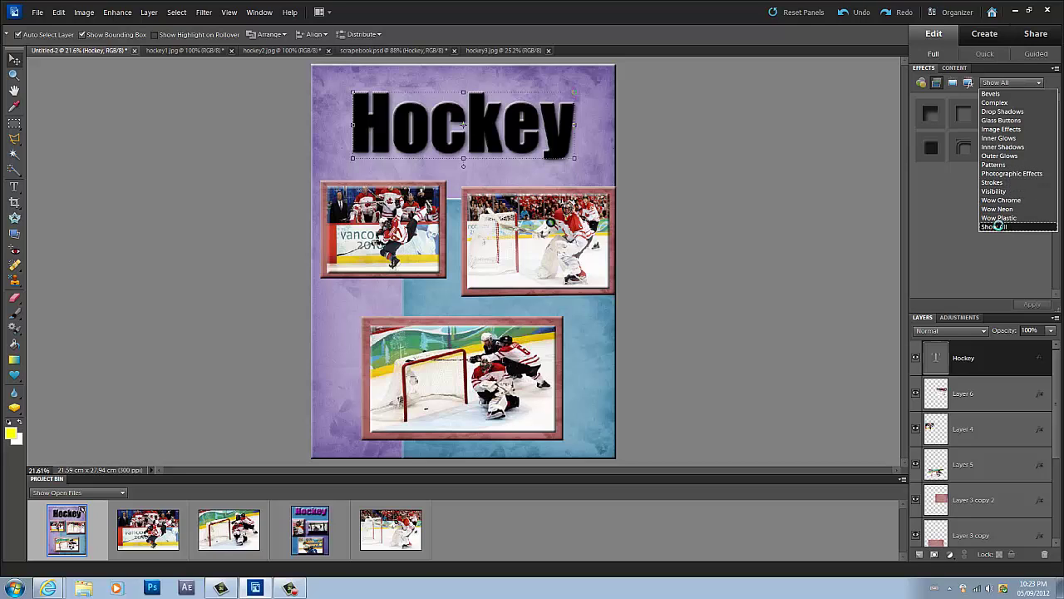
pyautogui.moveTo(1056, 127); pyautogui.dragTo(1041, 208)
pyautogui.click(1031, 159)
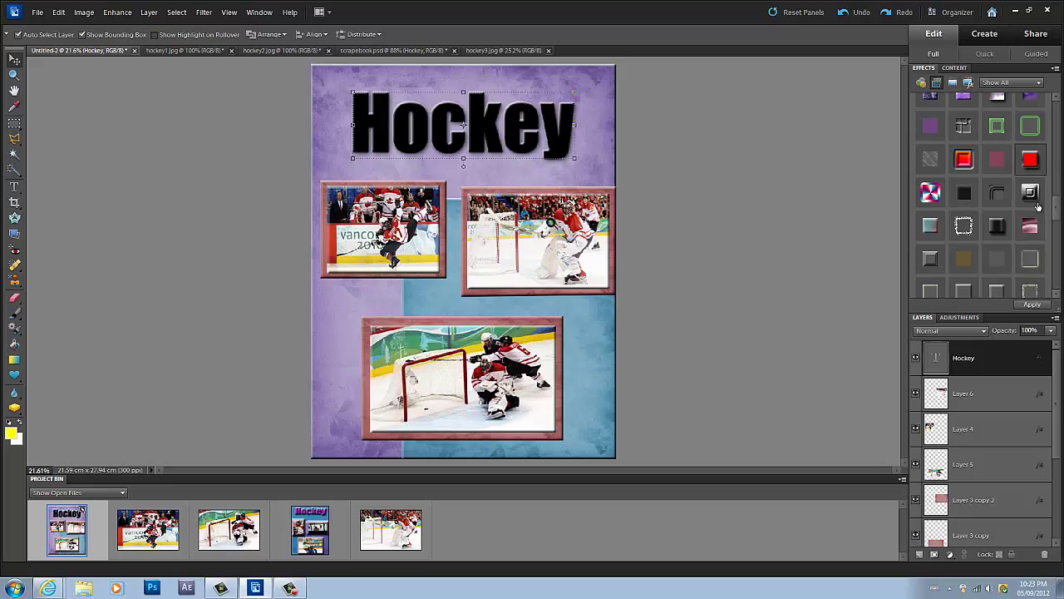
pyautogui.click(1029, 304)
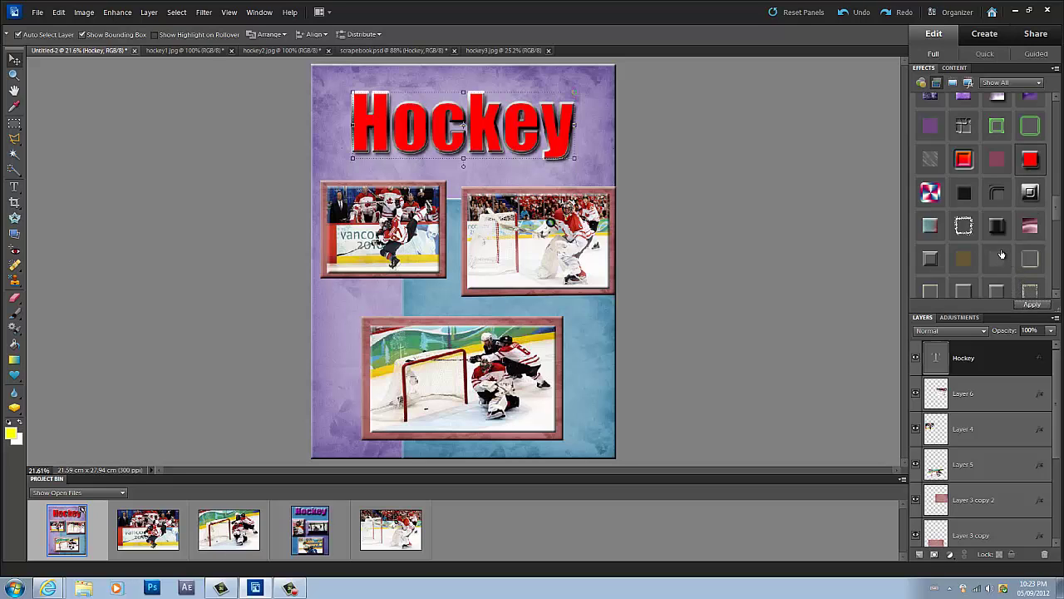
pyautogui.doubleClick(995, 228)
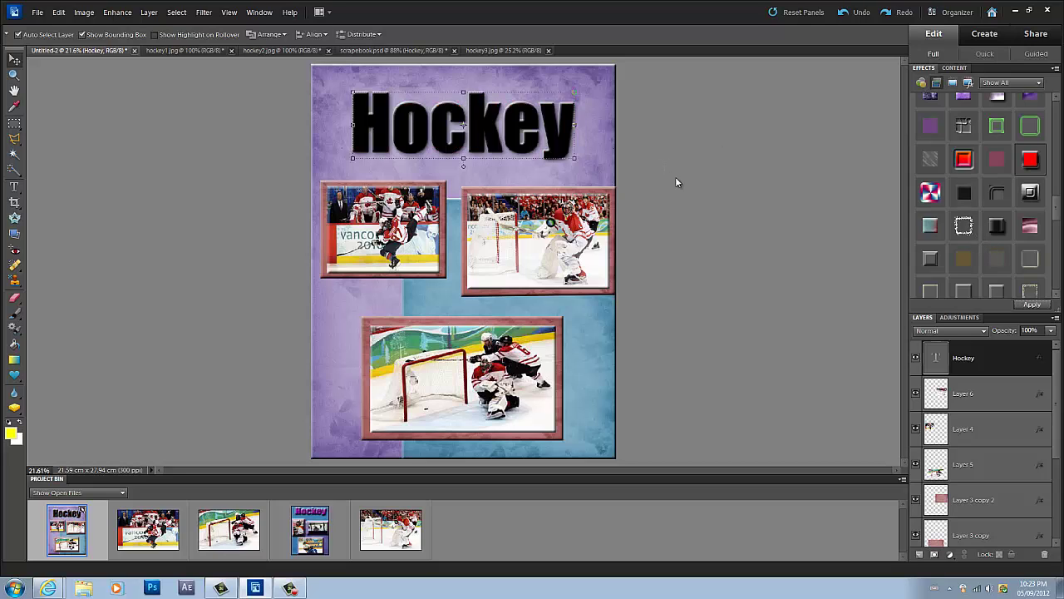
# - Browse the full style collection, try the glossy blue glass style on the Hockey title, and undo it
pyautogui.scroll(3, 1007, 241)
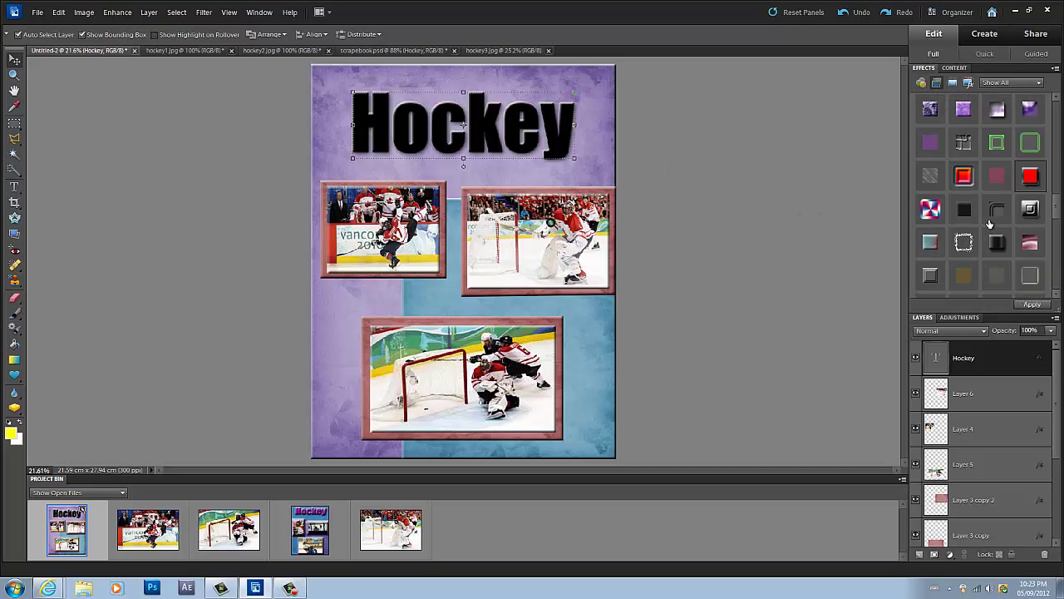
pyautogui.scroll(3, 1028, 235)
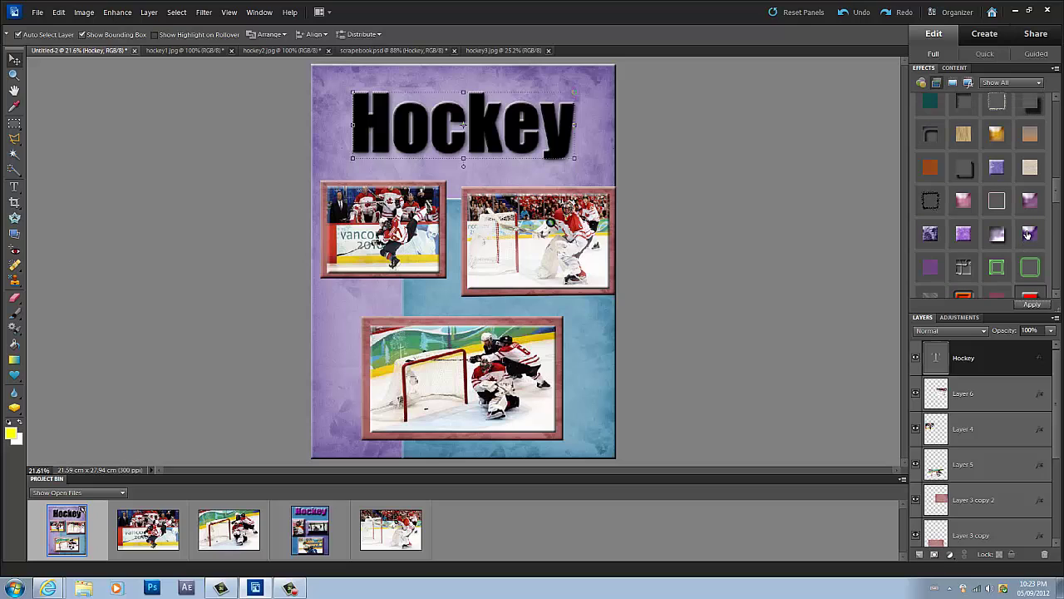
pyautogui.scroll(3, 1014, 232)
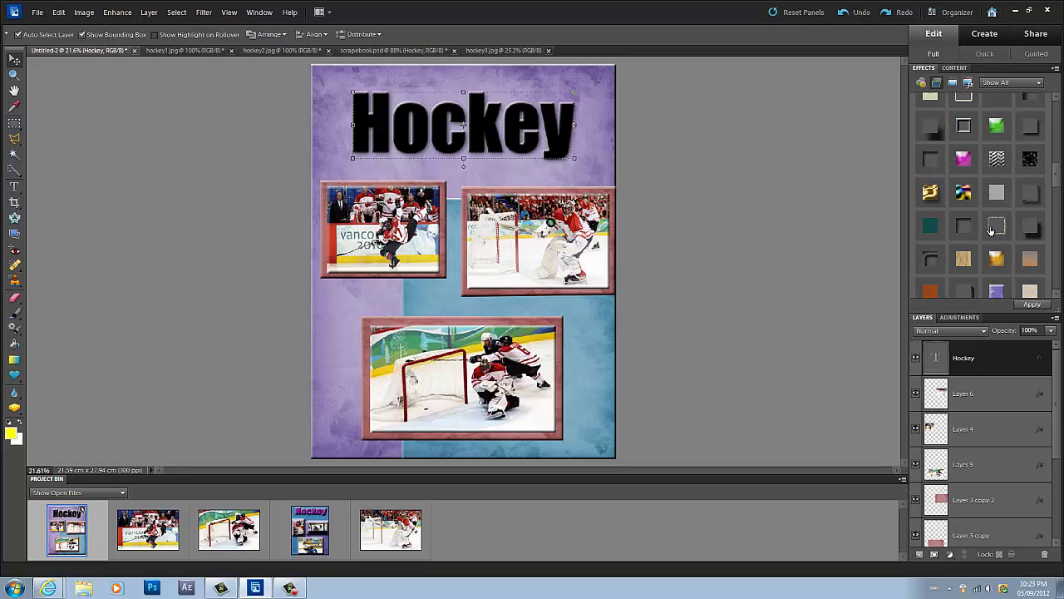
pyautogui.scroll(-5, 1058, 181)
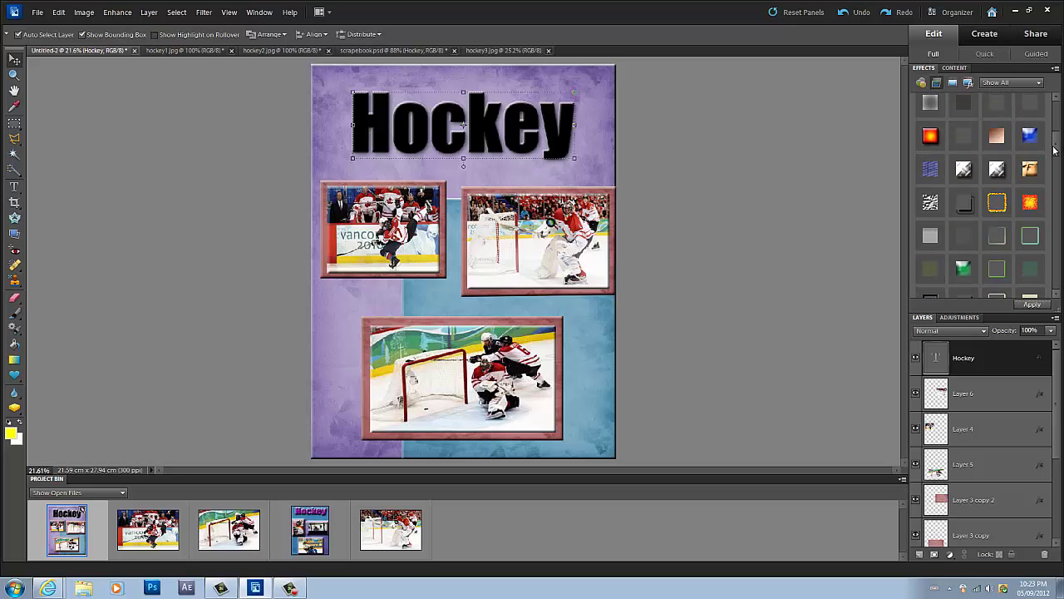
pyautogui.click(1031, 305)
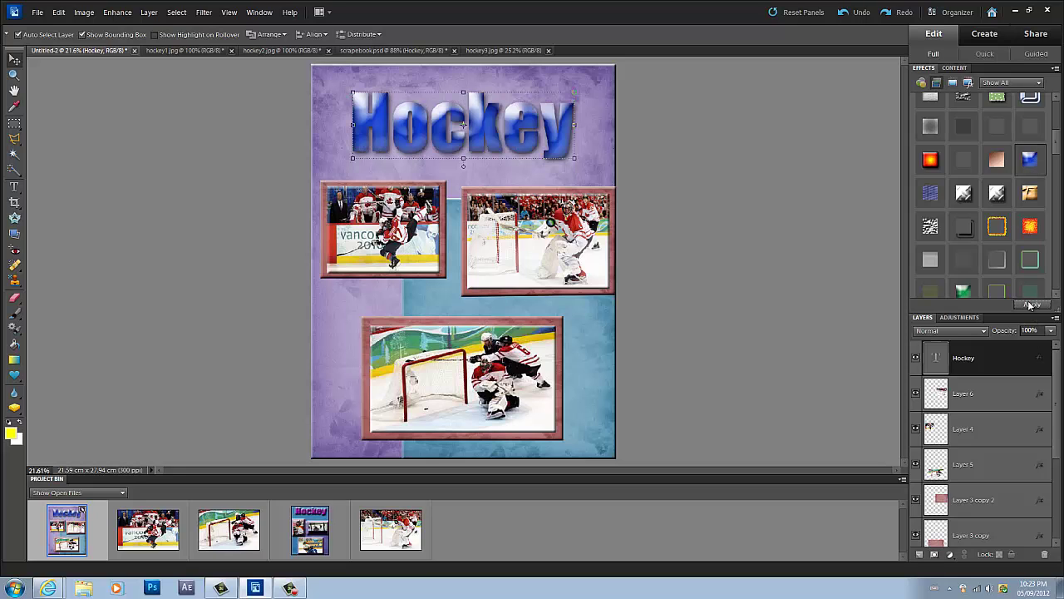
pyautogui.click(1035, 253)
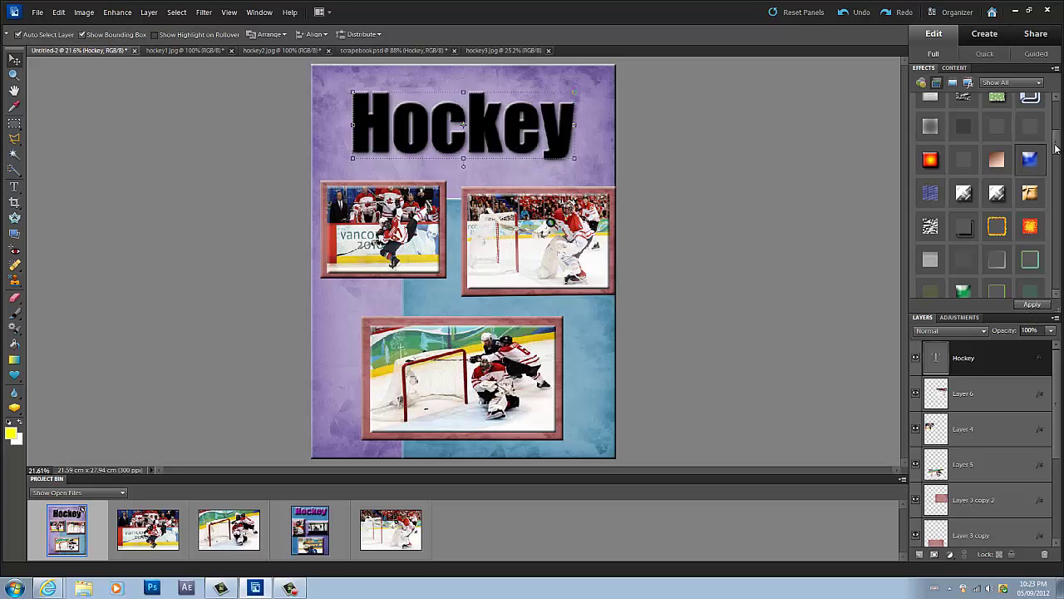
# - Try the blue, red and purple Wow Plastic styles in turn on the Hockey title
pyautogui.scroll(-5, 1057, 148)
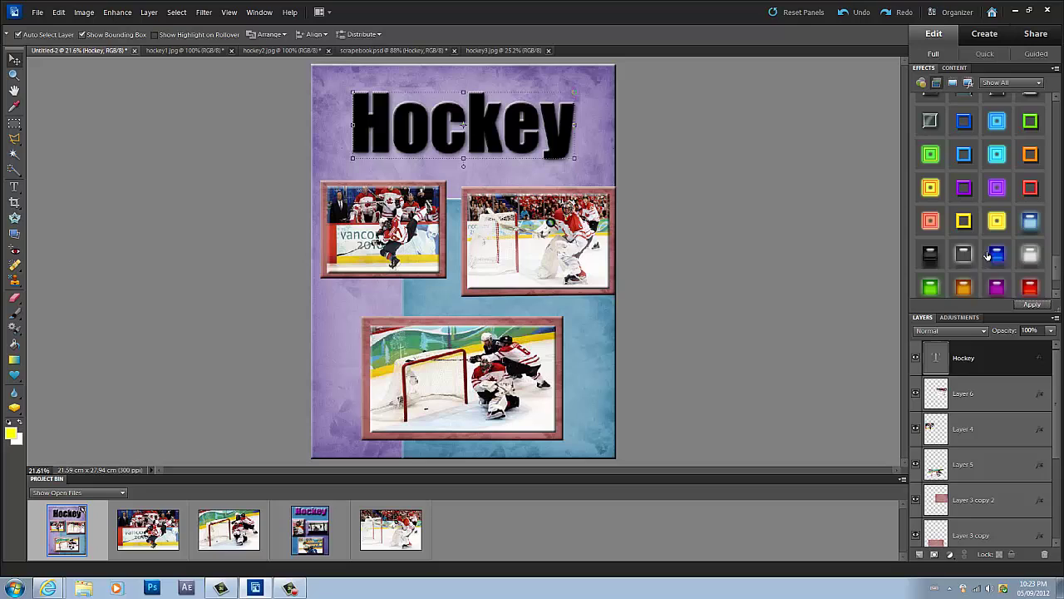
pyautogui.click(1039, 307)
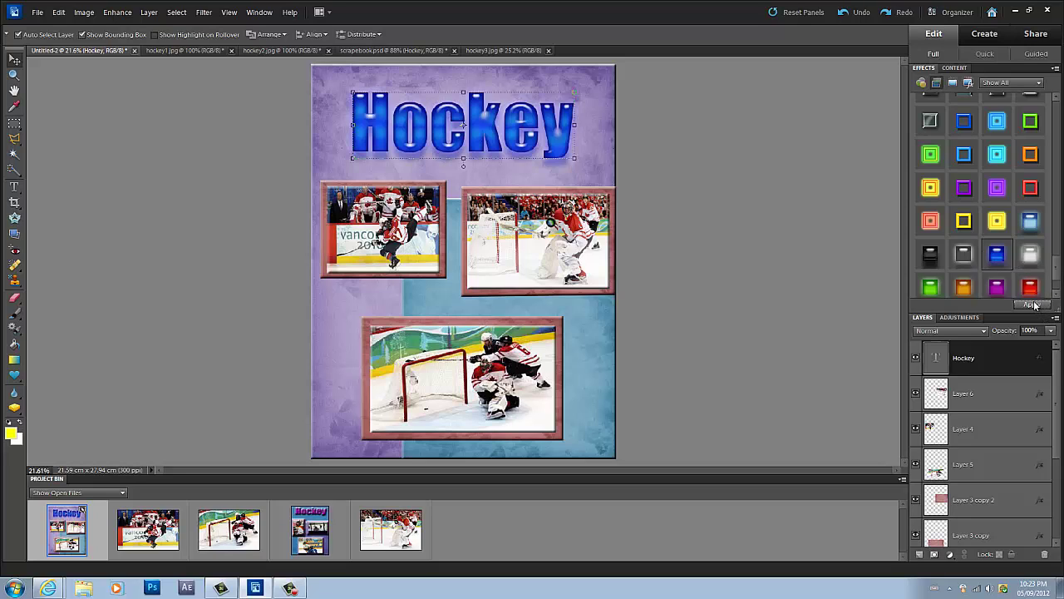
pyautogui.click(1029, 293)
pyautogui.click(1036, 307)
pyautogui.click(997, 285)
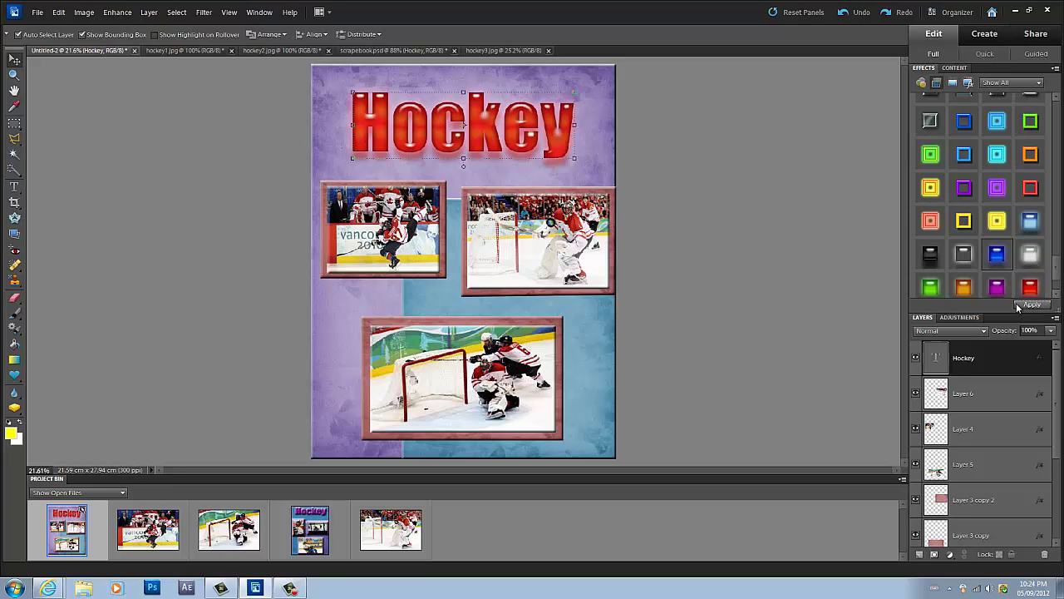
pyautogui.click(1033, 307)
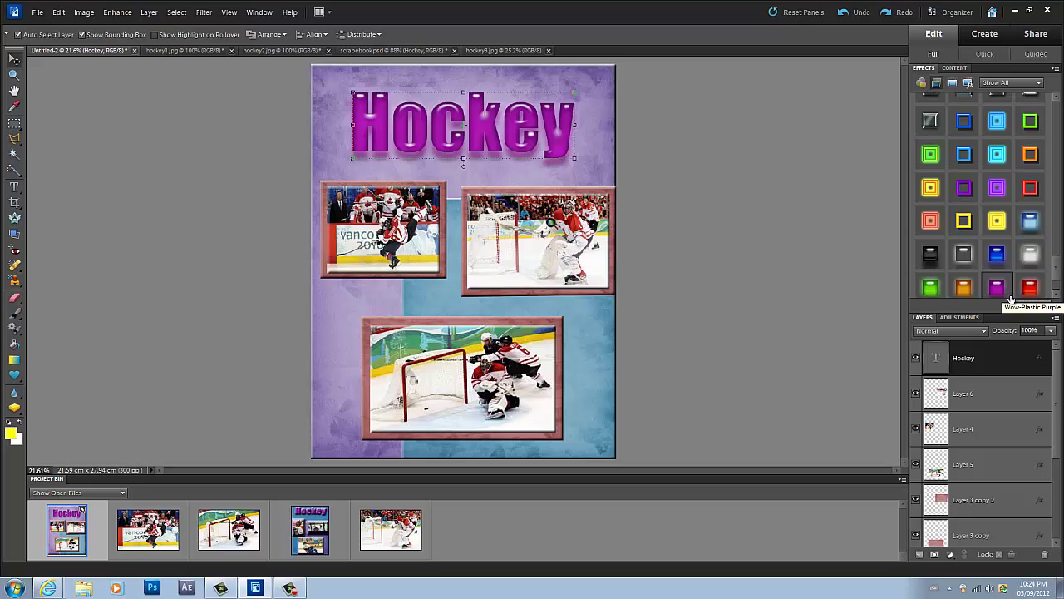
# - Compare the blue, black and white Wow Plastic styles on the Hockey title, ending with black
pyautogui.click(997, 254)
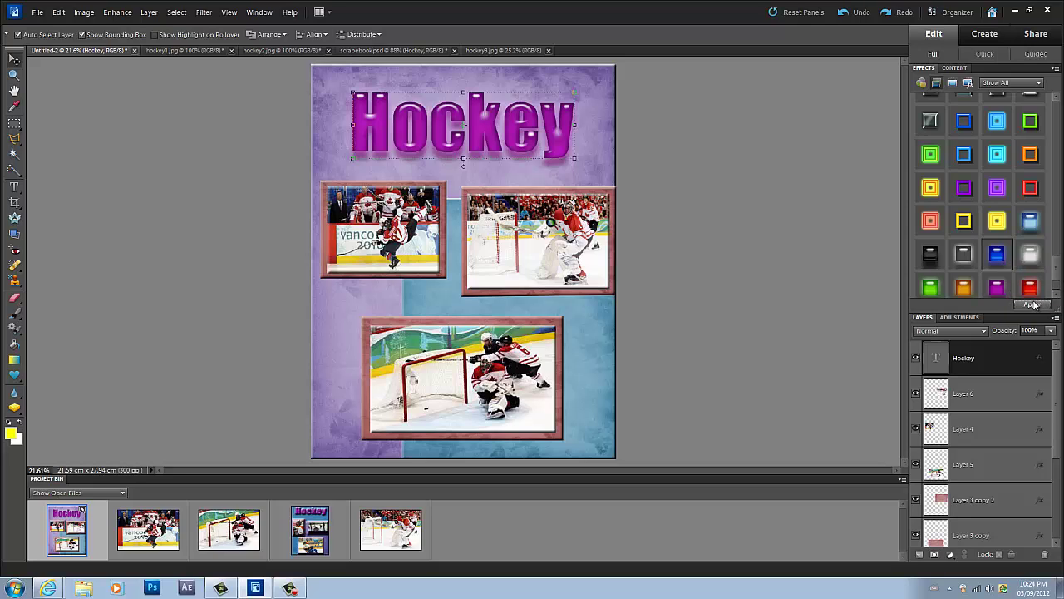
pyautogui.click(1035, 306)
pyautogui.click(931, 254)
pyautogui.click(1036, 306)
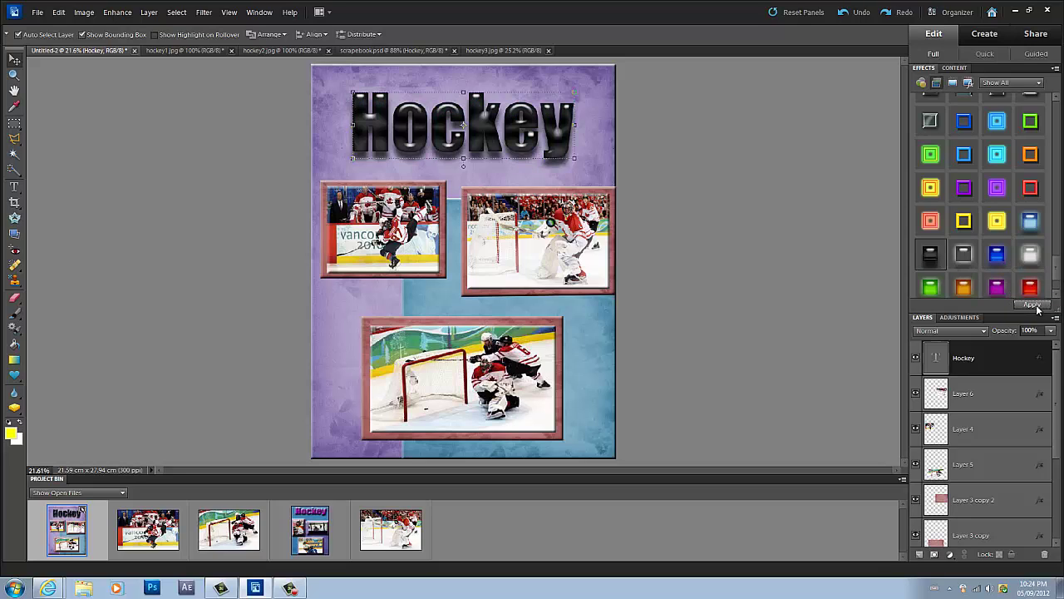
pyautogui.click(1031, 254)
pyautogui.click(1044, 305)
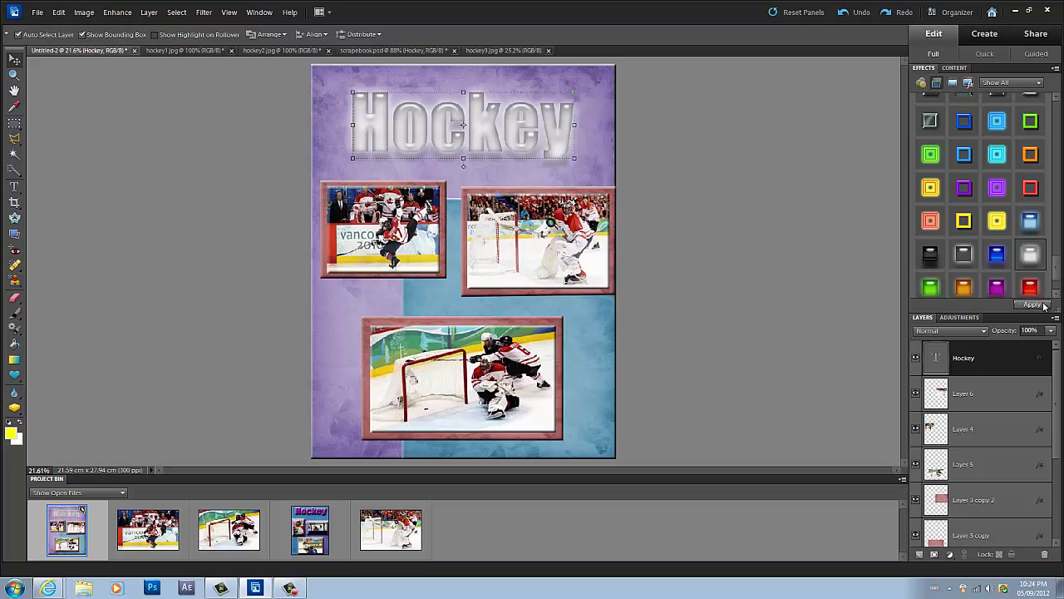
pyautogui.click(932, 253)
pyautogui.click(1035, 306)
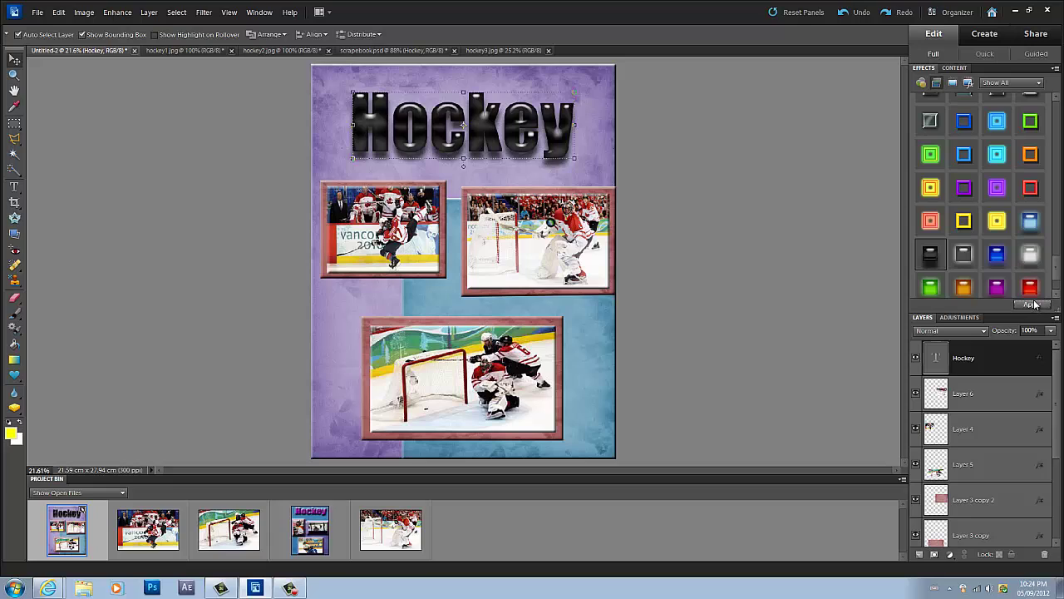
# - Apply the blue Wow Plastic style to the Hockey title
pyautogui.click(997, 256)
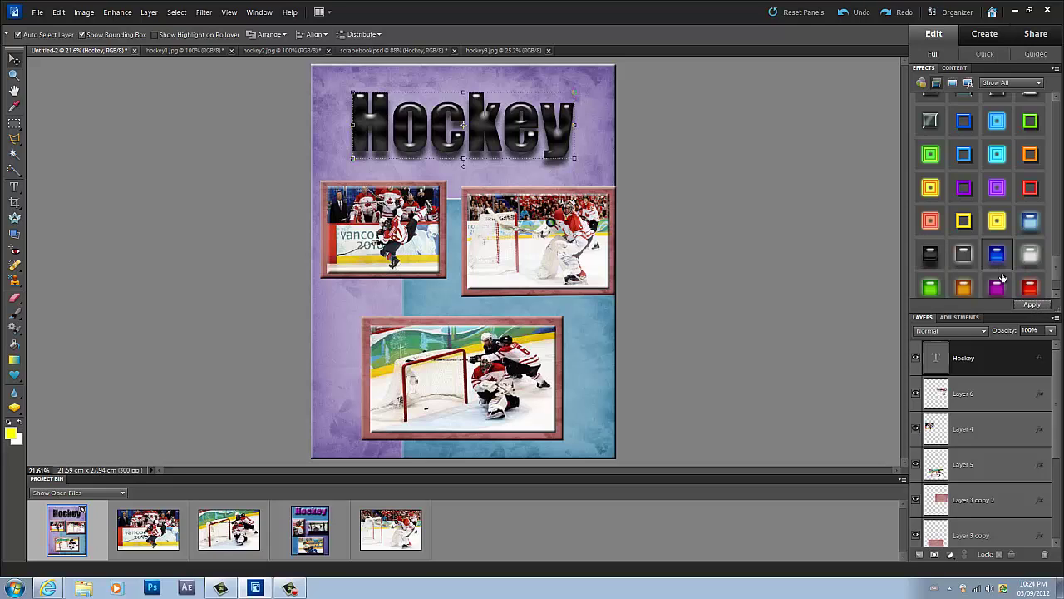
pyautogui.click(1031, 305)
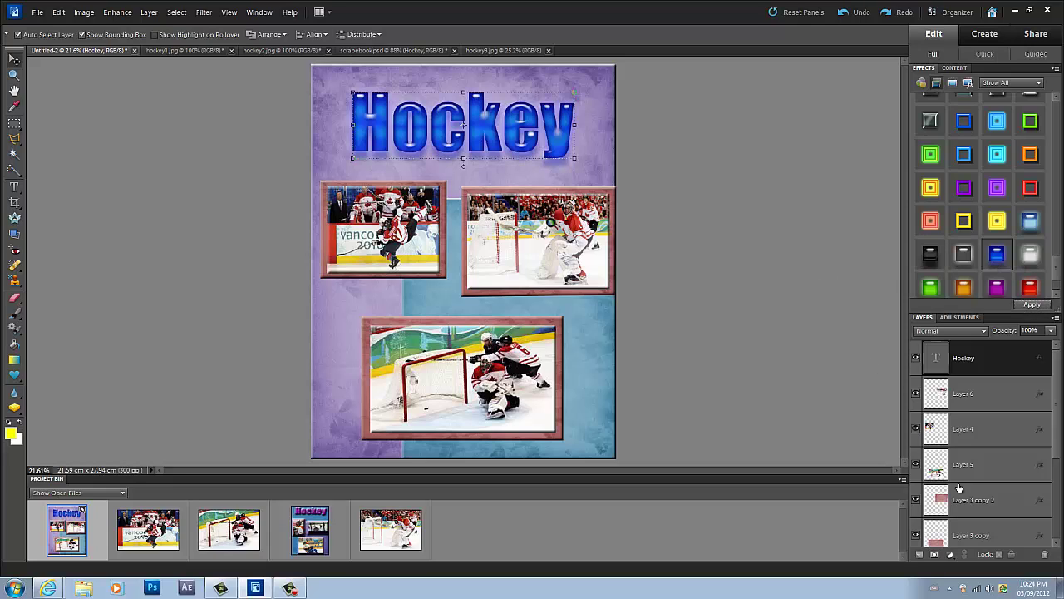
pyautogui.scroll(-2, 959, 483)
pyautogui.scroll(2, 968, 416)
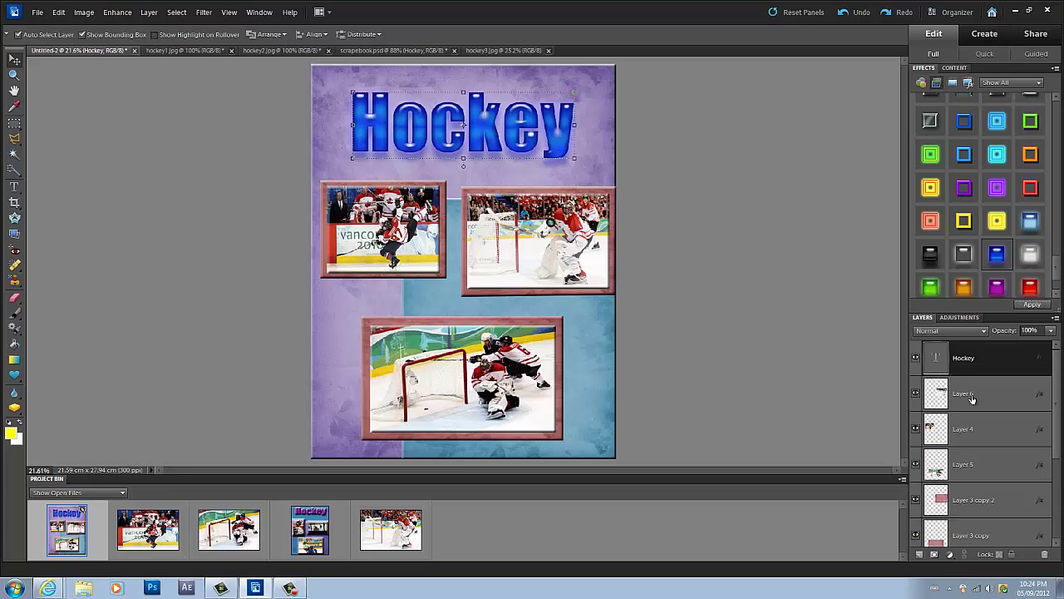
# - Try a large offset drop shadow on the Hockey title, and replace it with the small soft drop shadow
pyautogui.click(1028, 83)
pyautogui.click(1006, 111)
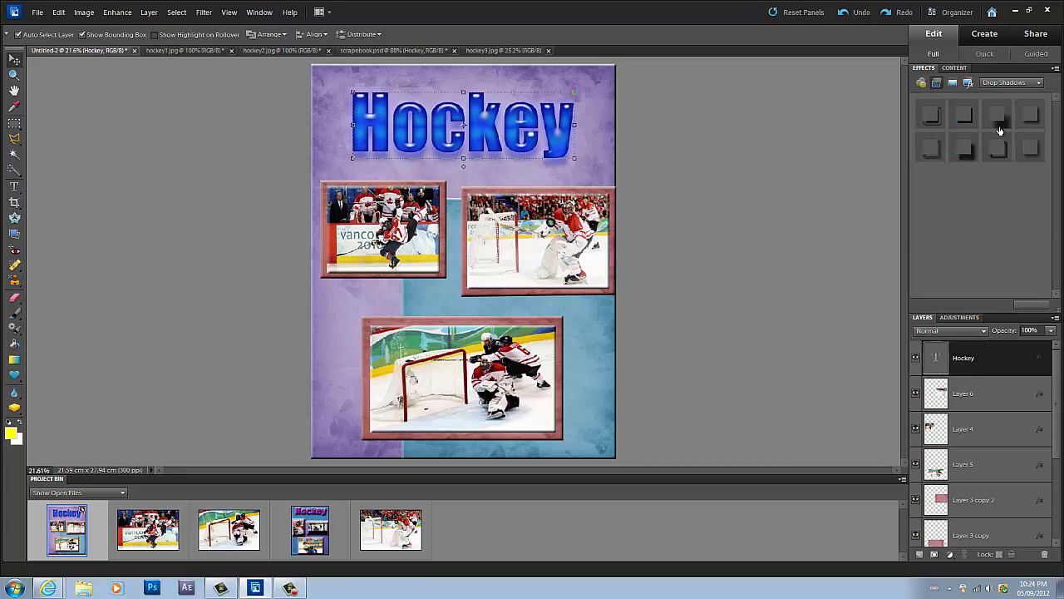
pyautogui.click(1000, 130)
pyautogui.click(1032, 304)
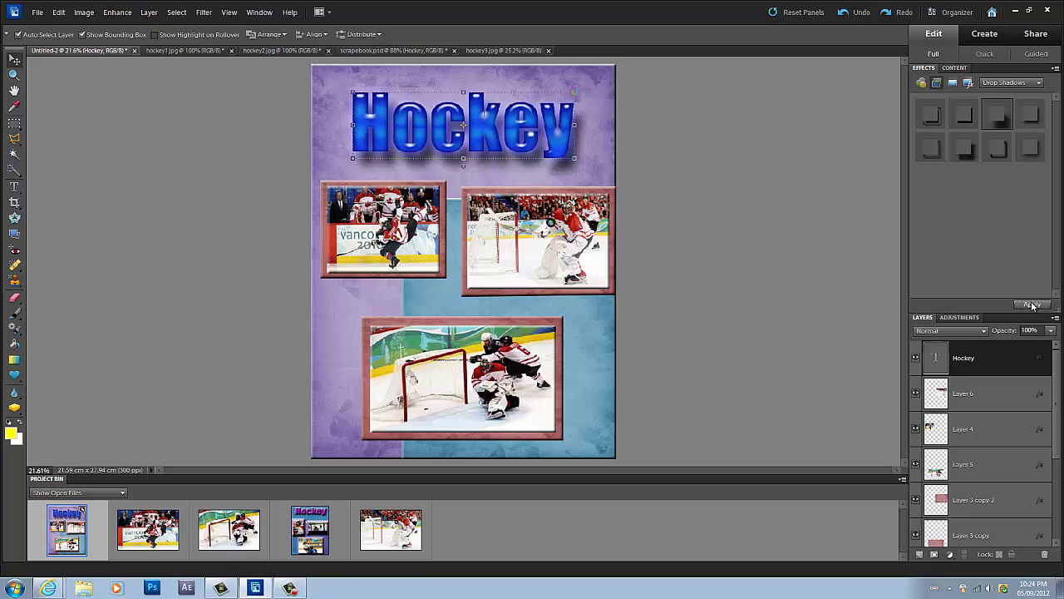
pyautogui.click(1023, 153)
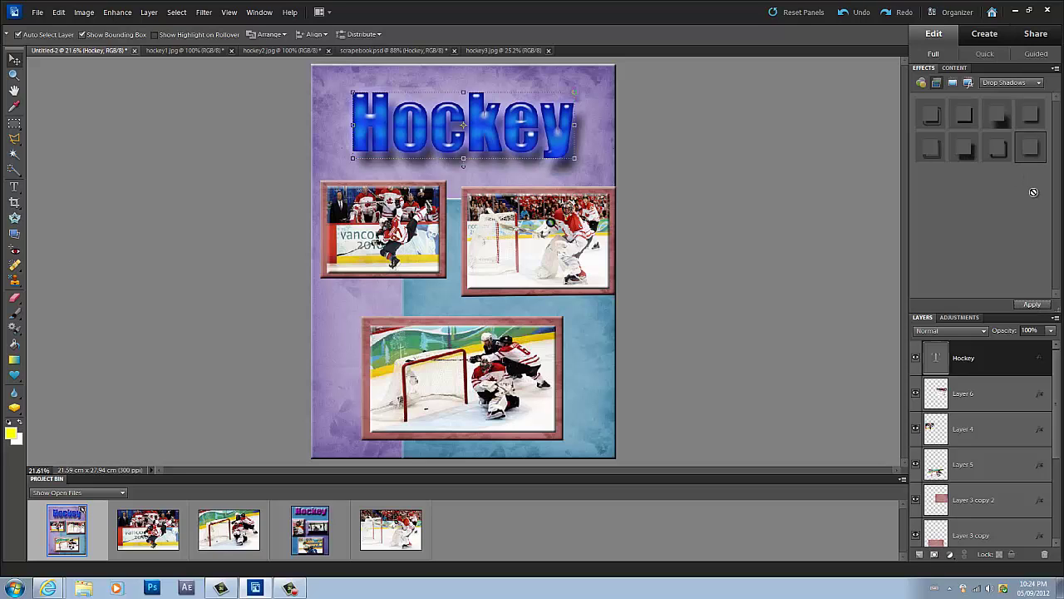
pyautogui.click(1038, 306)
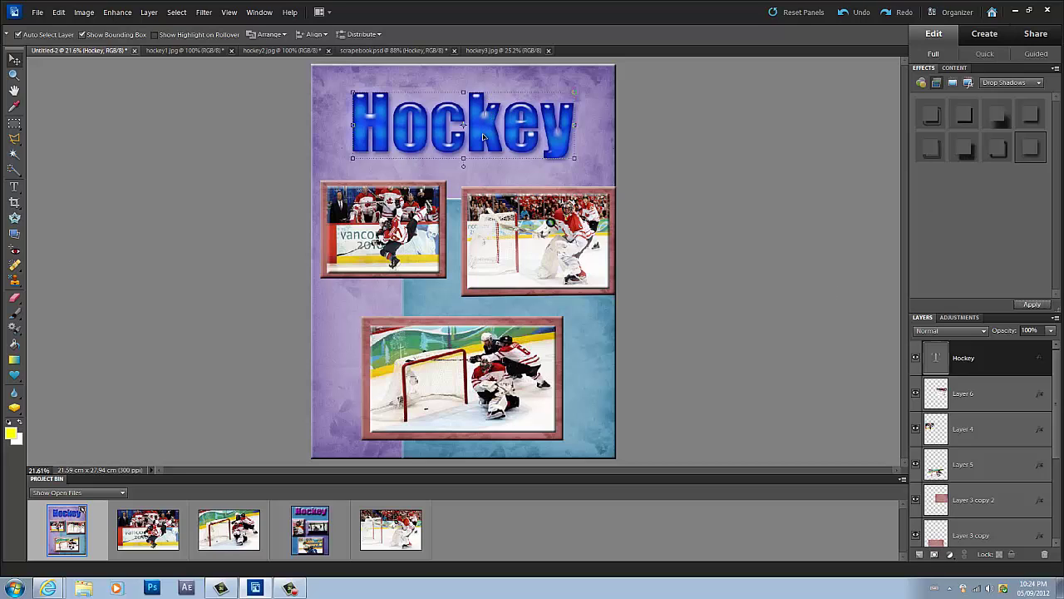
# - Select the Background layer, and hide Layer 6 in scrapebook.psd to examine the patterned frame behind the photo
pyautogui.scroll(-3, 955, 407)
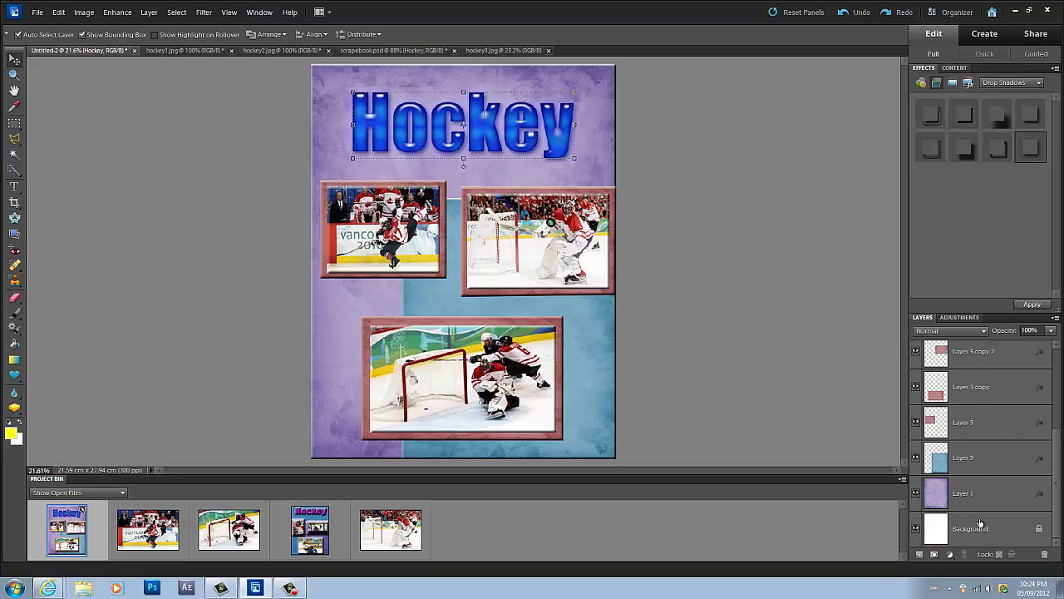
pyautogui.click(969, 527)
pyautogui.click(393, 50)
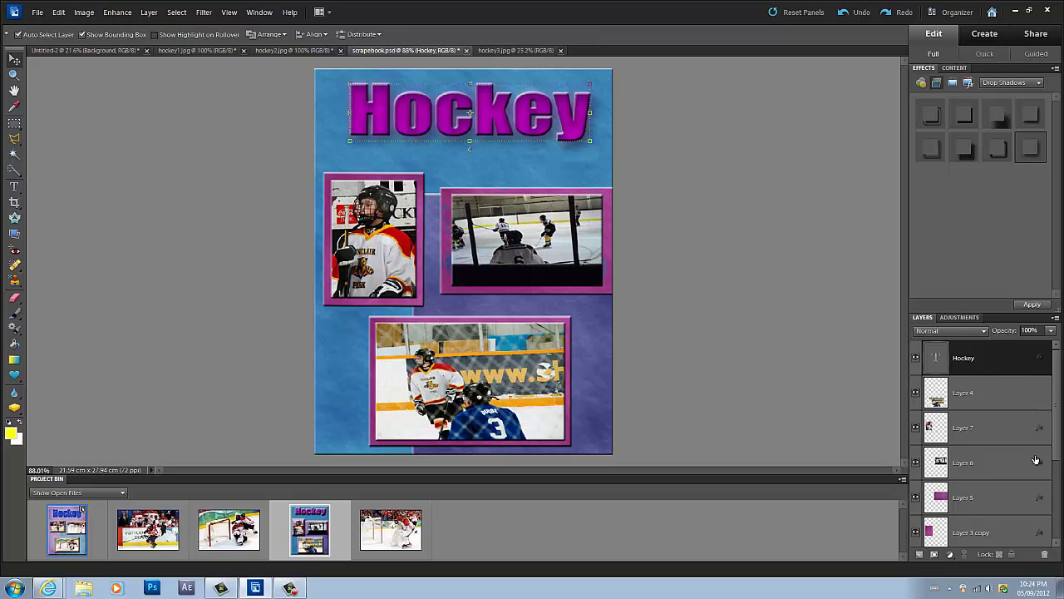
pyautogui.scroll(-2, 1037, 460)
pyautogui.click(916, 393)
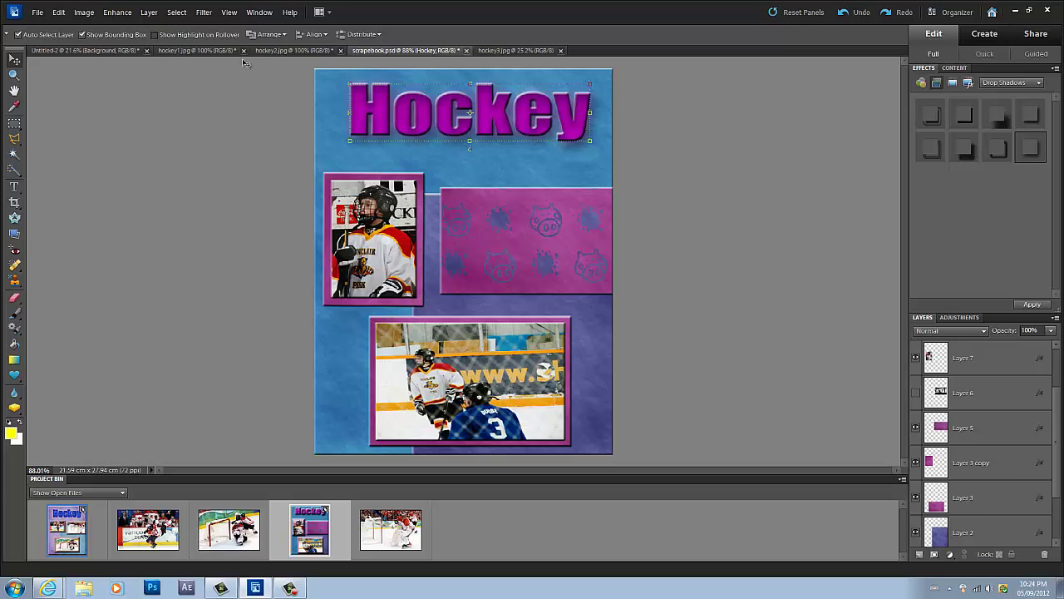
# - Fill Layer 3 copy 2 in Untitled-2, the upper-right photo's frame, with the yellow crown and blue star pattern using the Paint Bucket
pyautogui.click(95, 52)
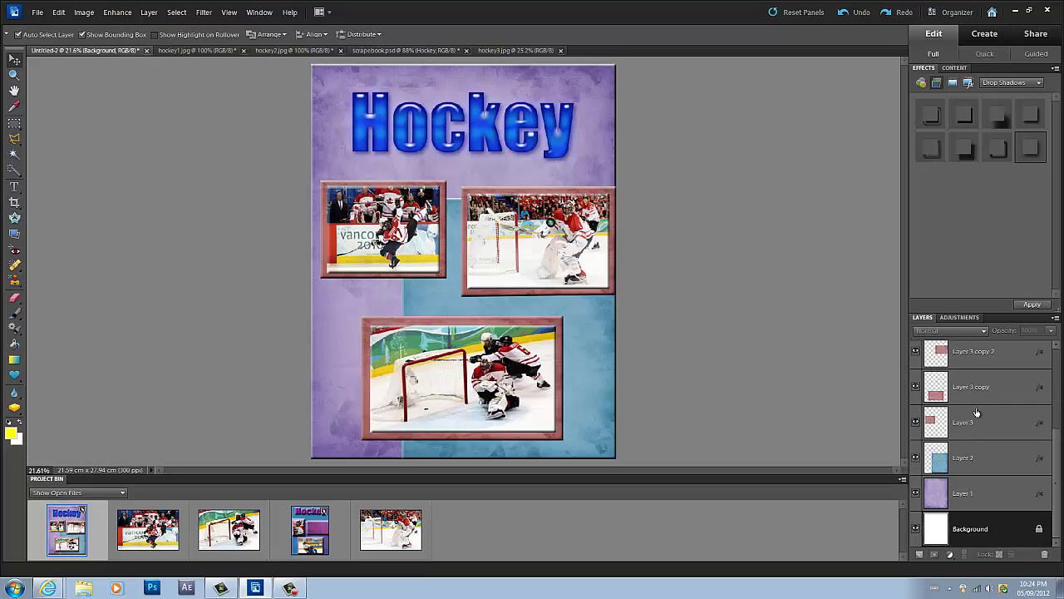
pyautogui.scroll(1, 917, 416)
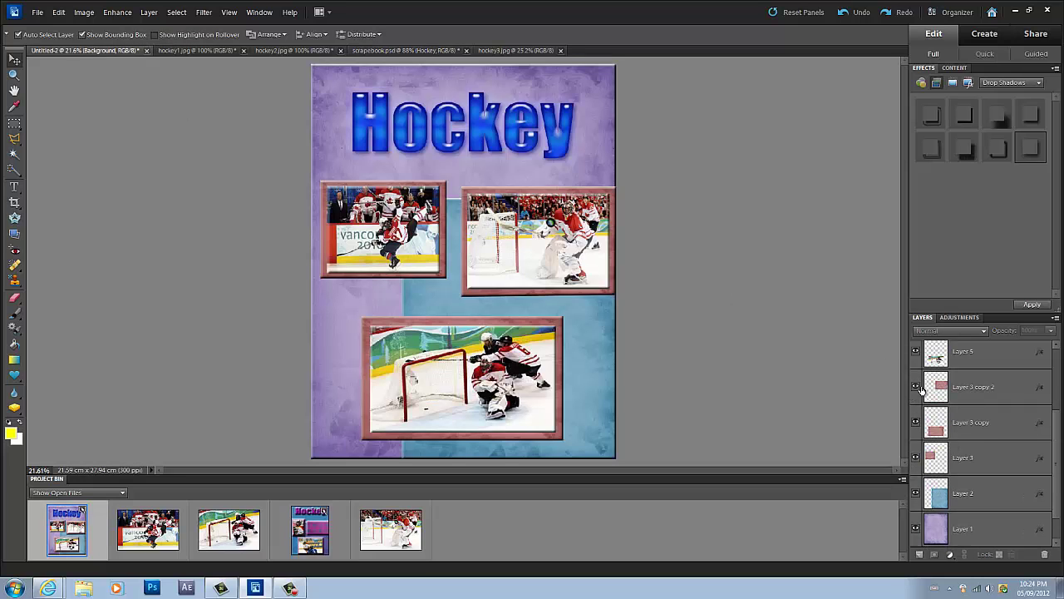
pyautogui.click(921, 390)
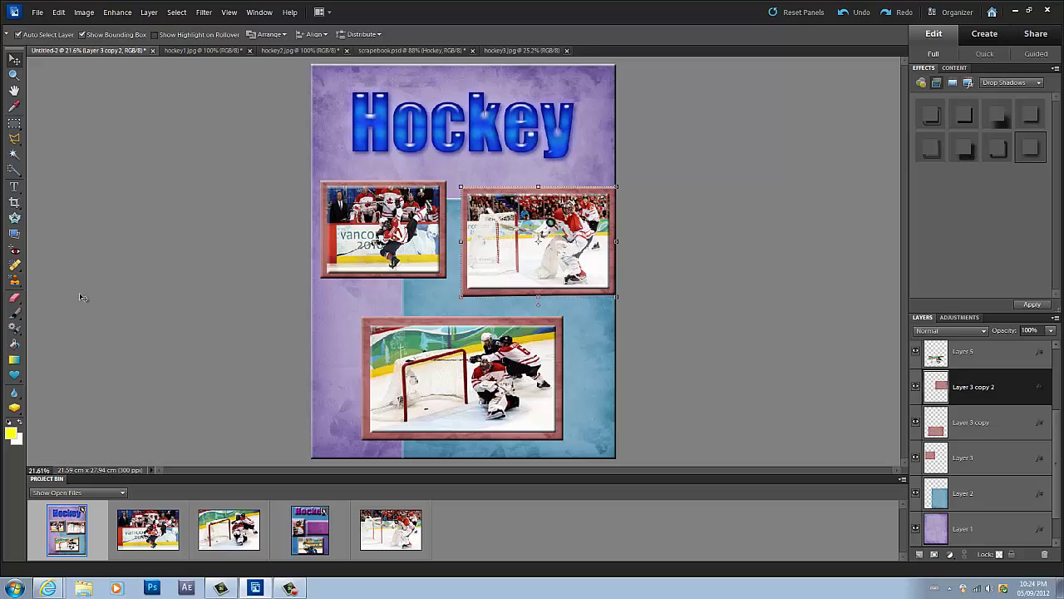
pyautogui.click(15, 342)
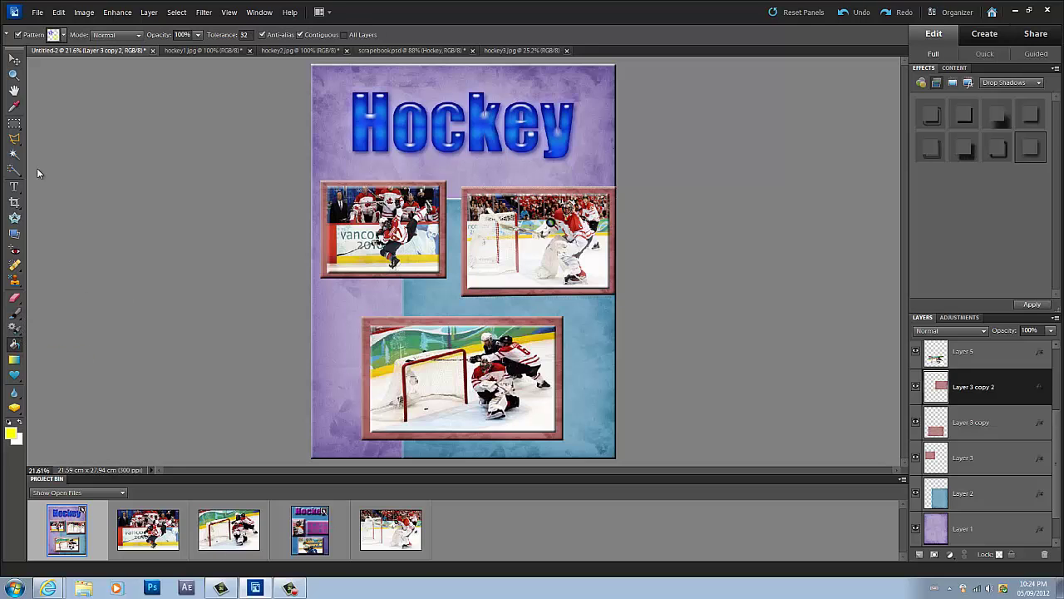
pyautogui.click(62, 36)
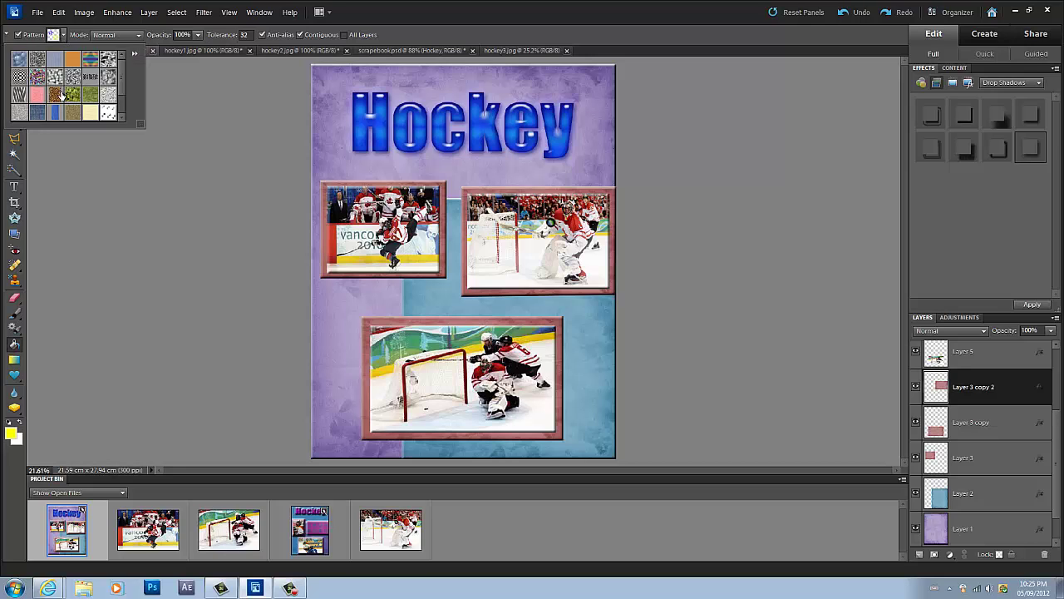
pyautogui.scroll(-1, 113, 112)
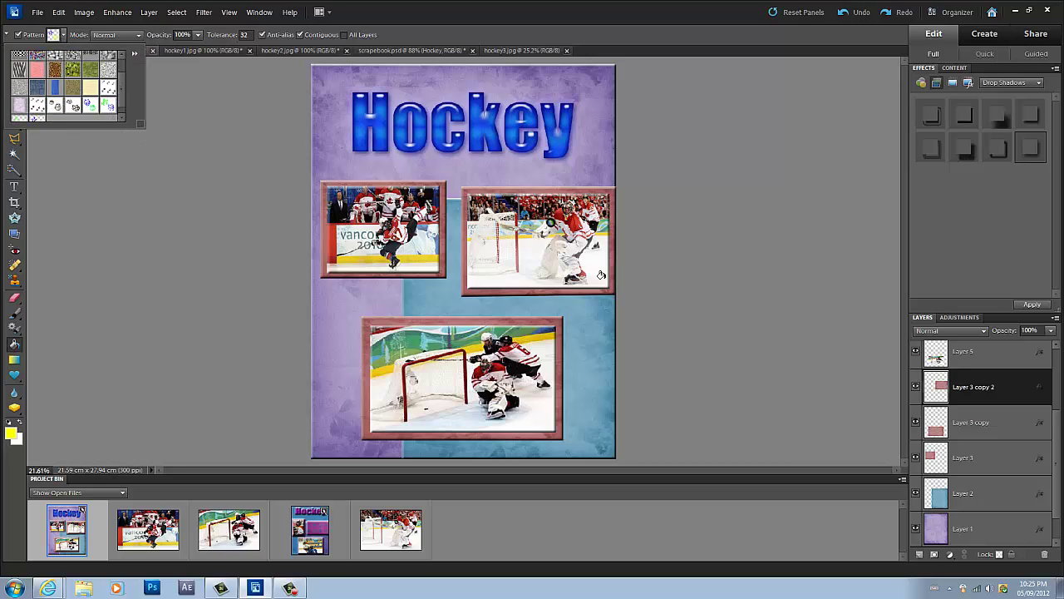
pyautogui.click(460, 243)
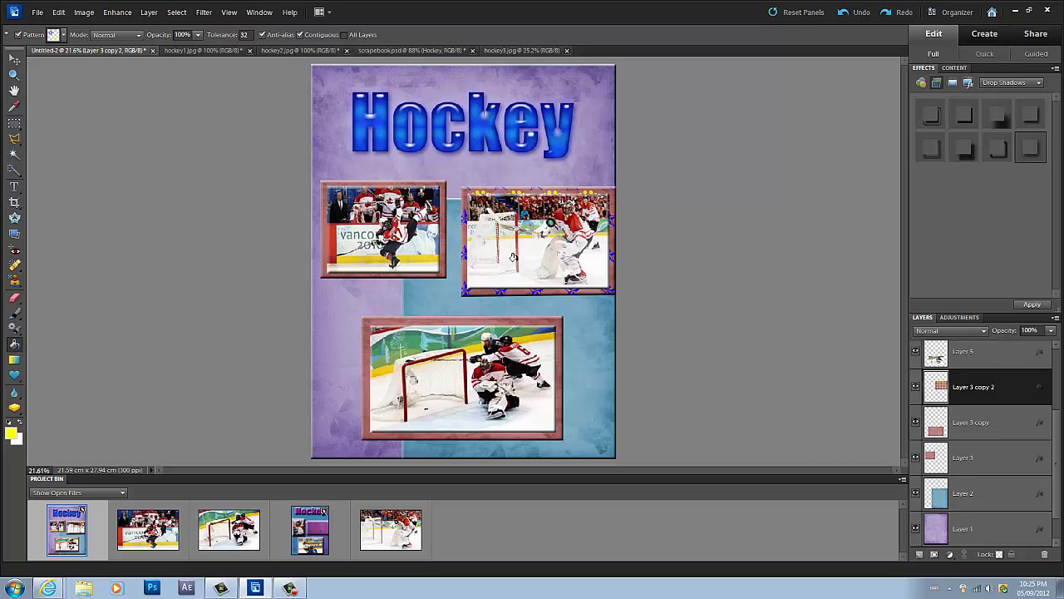
# - Hide the Layer 6 photo temporarily to examine the pattern fill behind it, and show the photo again
pyautogui.scroll(2, 940, 375)
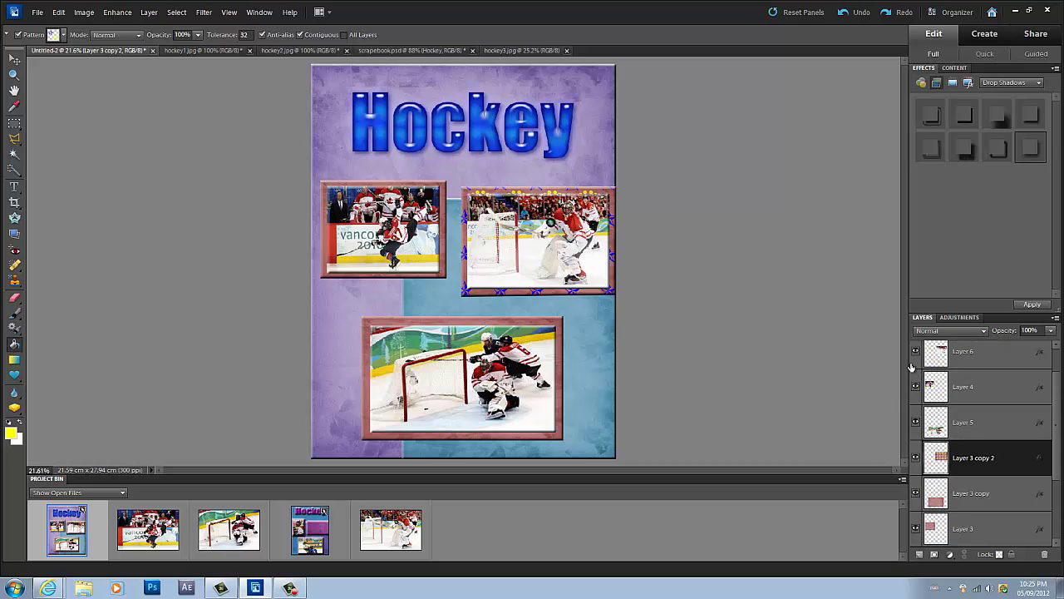
pyautogui.click(916, 351)
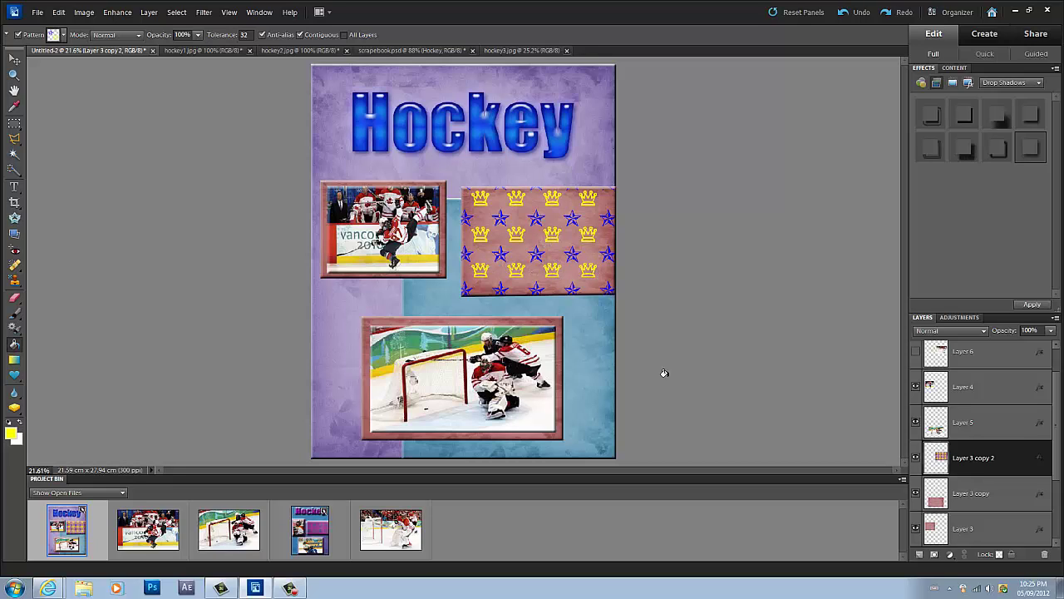
pyautogui.click(917, 352)
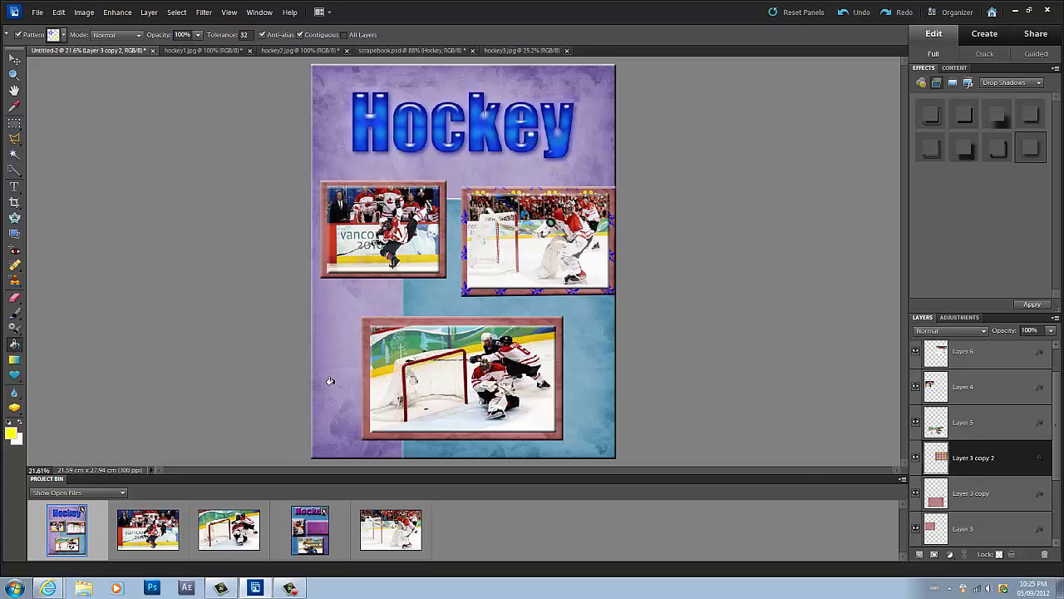